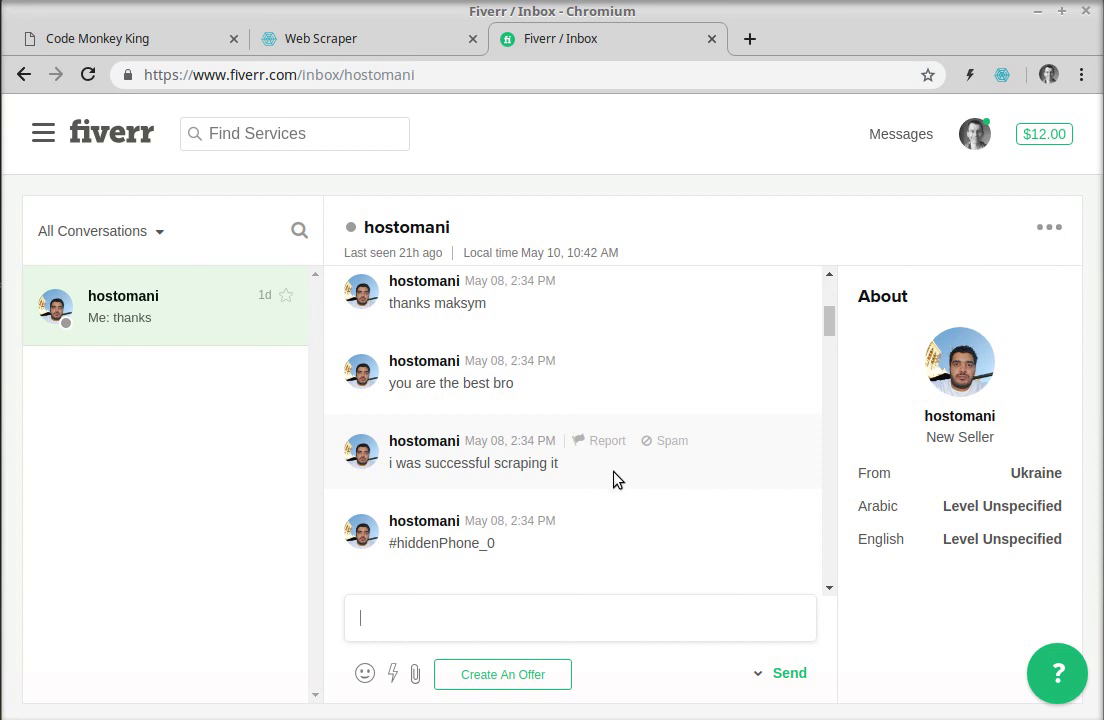
# Step: Switch to the Web Scraper homepage tab
pyautogui.scroll(-2, 613, 476)
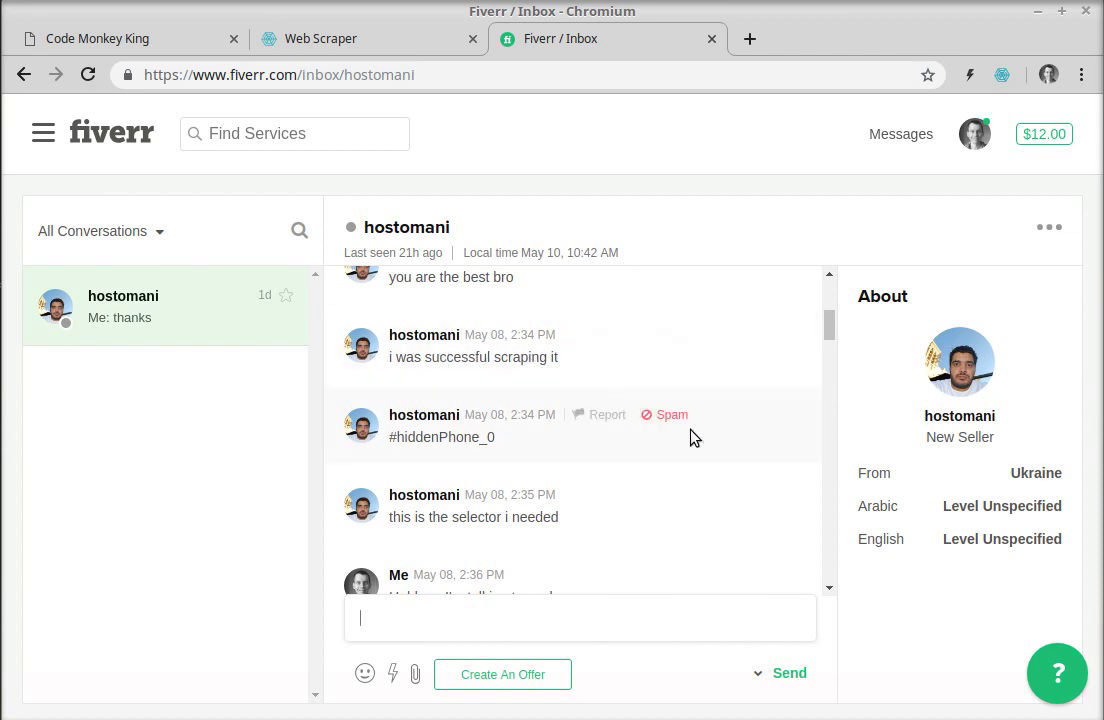
pyautogui.scroll(1, 688, 471)
pyautogui.scroll(2, 688, 471)
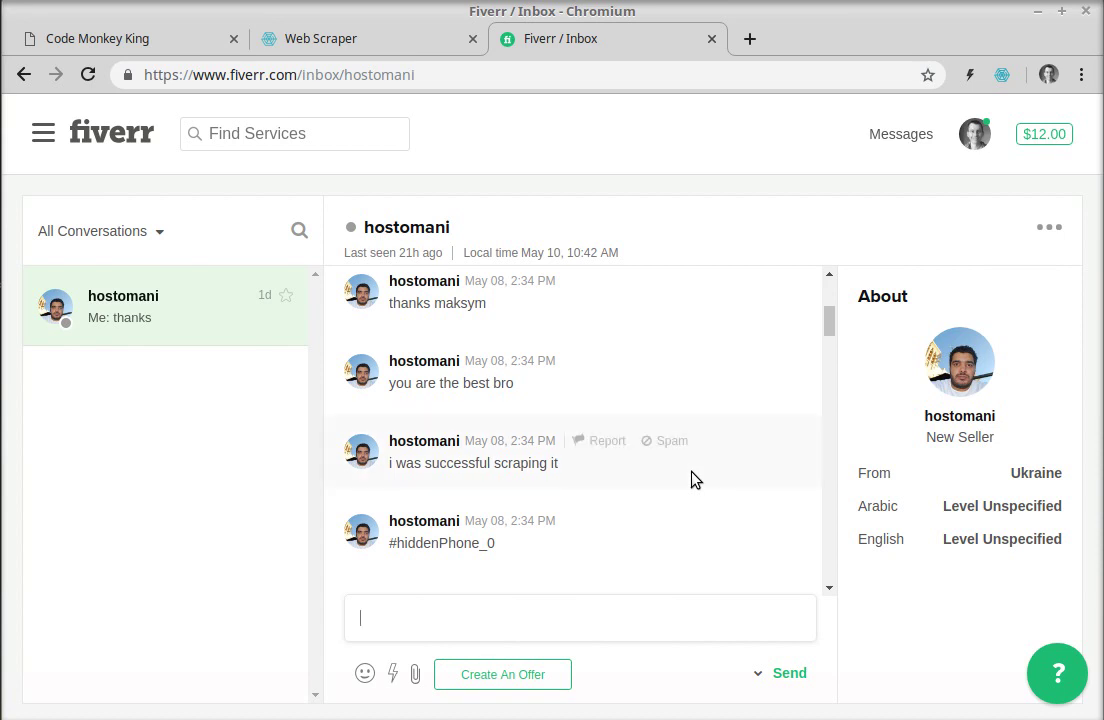
pyautogui.scroll(1, 697, 481)
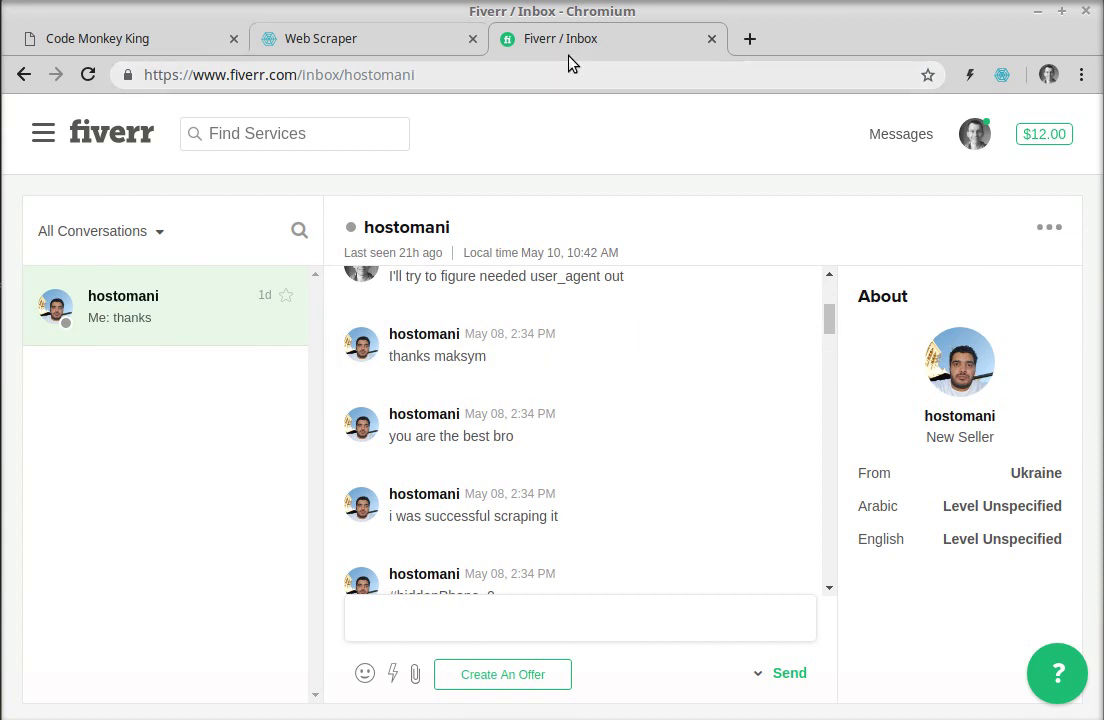
pyautogui.click(336, 30)
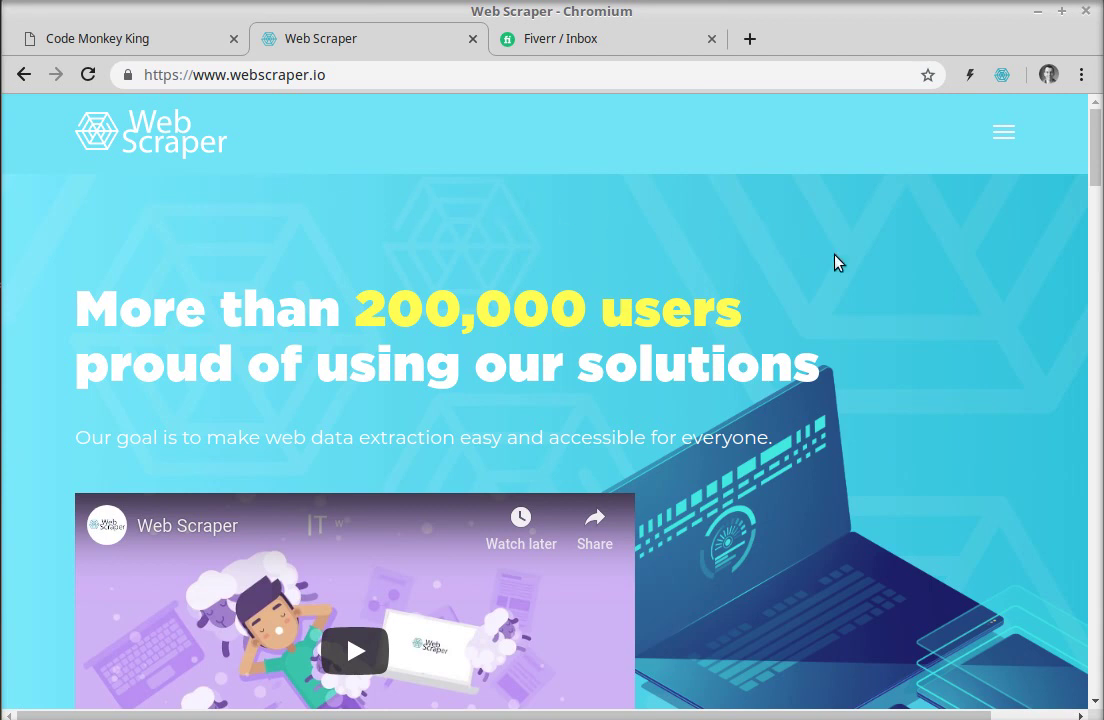
# Step: Scroll through the homepage and open the Web Scraper extension's help popup
pyautogui.scroll(-4, 835, 261)
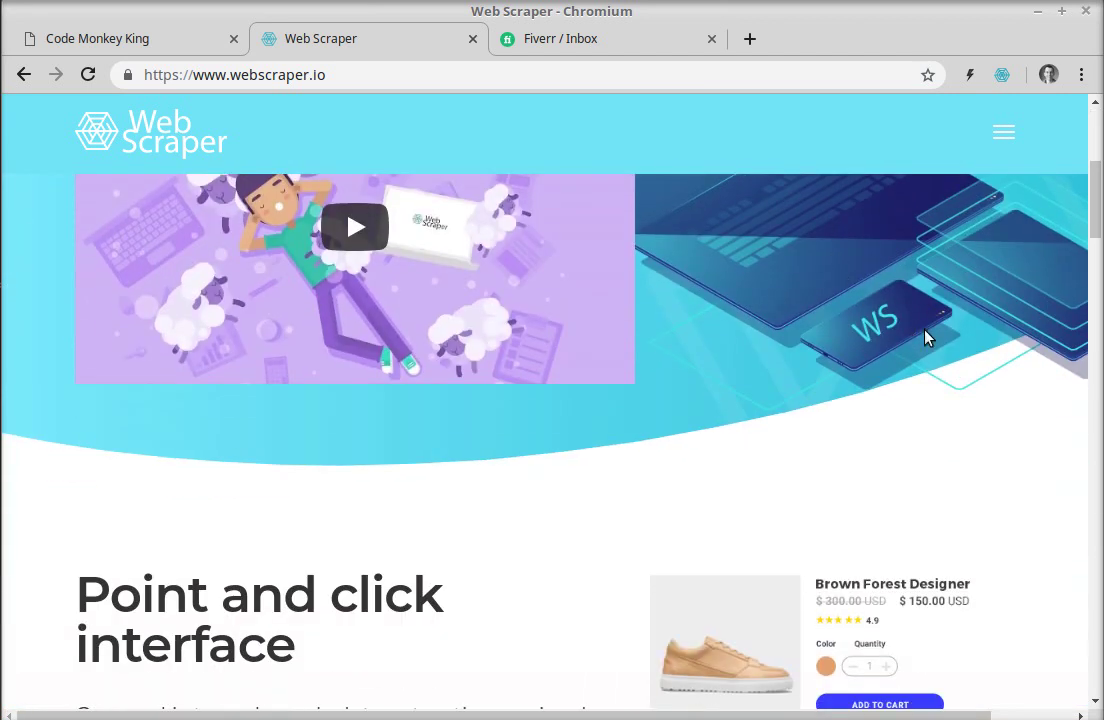
pyautogui.scroll(-3, 943, 350)
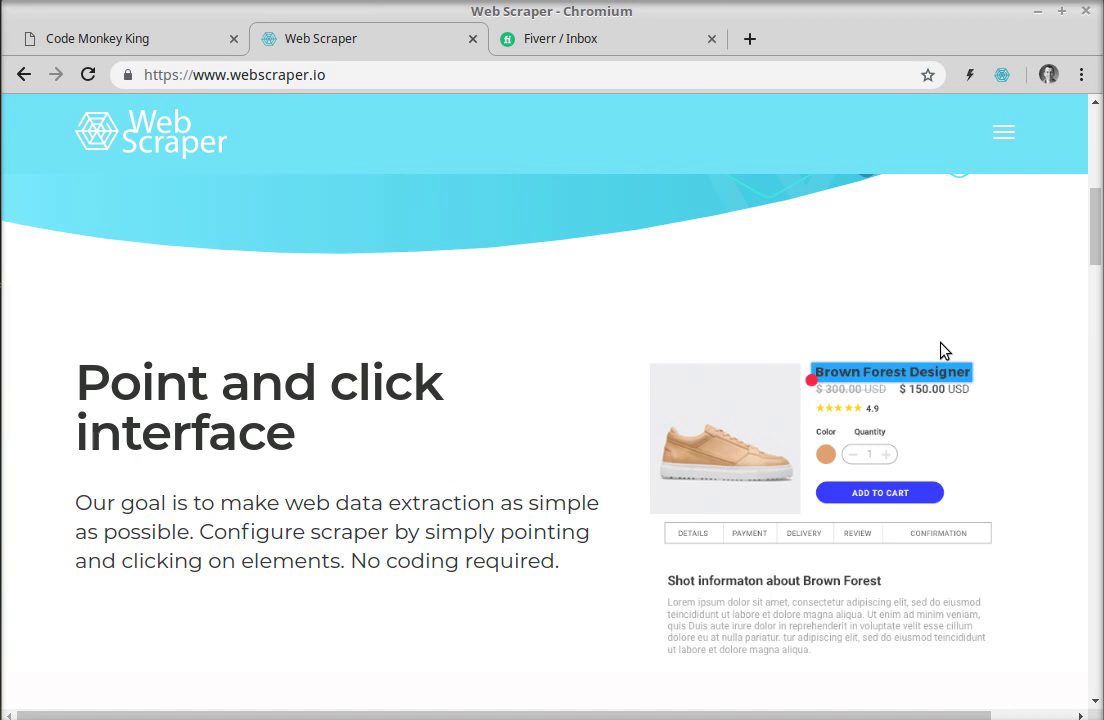
pyautogui.scroll(-2, 943, 350)
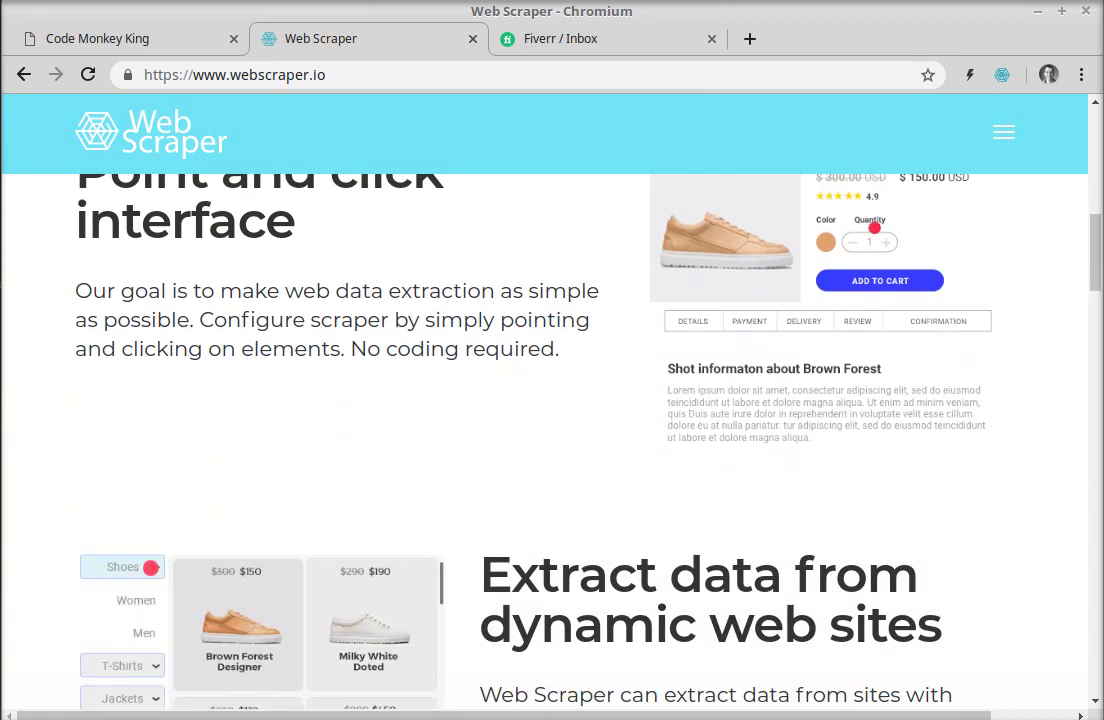
pyautogui.scroll(-2, 1055, 383)
pyautogui.scroll(4, 1055, 384)
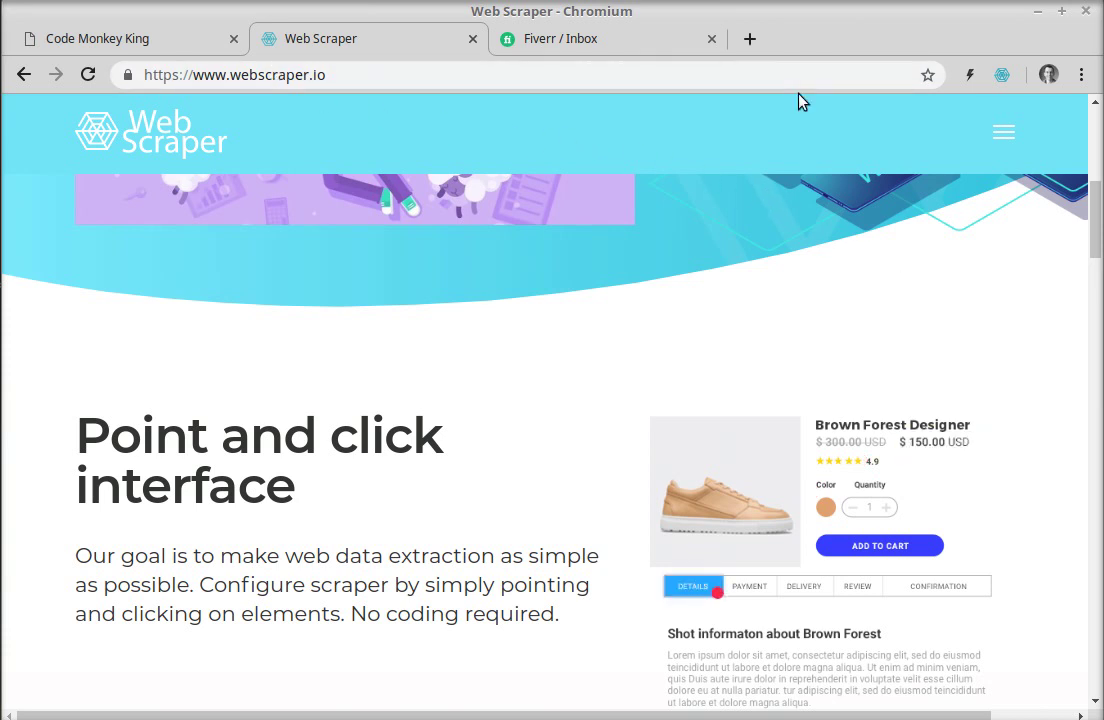
pyautogui.click(1002, 77)
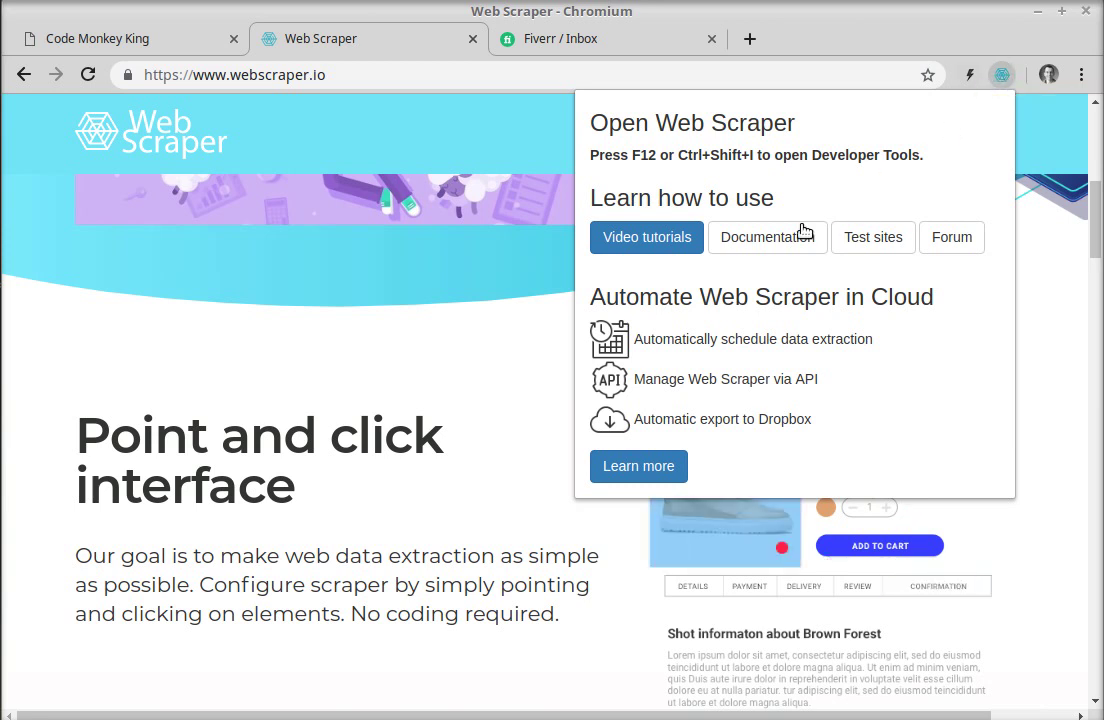
# Step: Open 'Video tutorials' from the extension popup and browse the intro, pagination and multiple-records videos
pyautogui.click(652, 242)
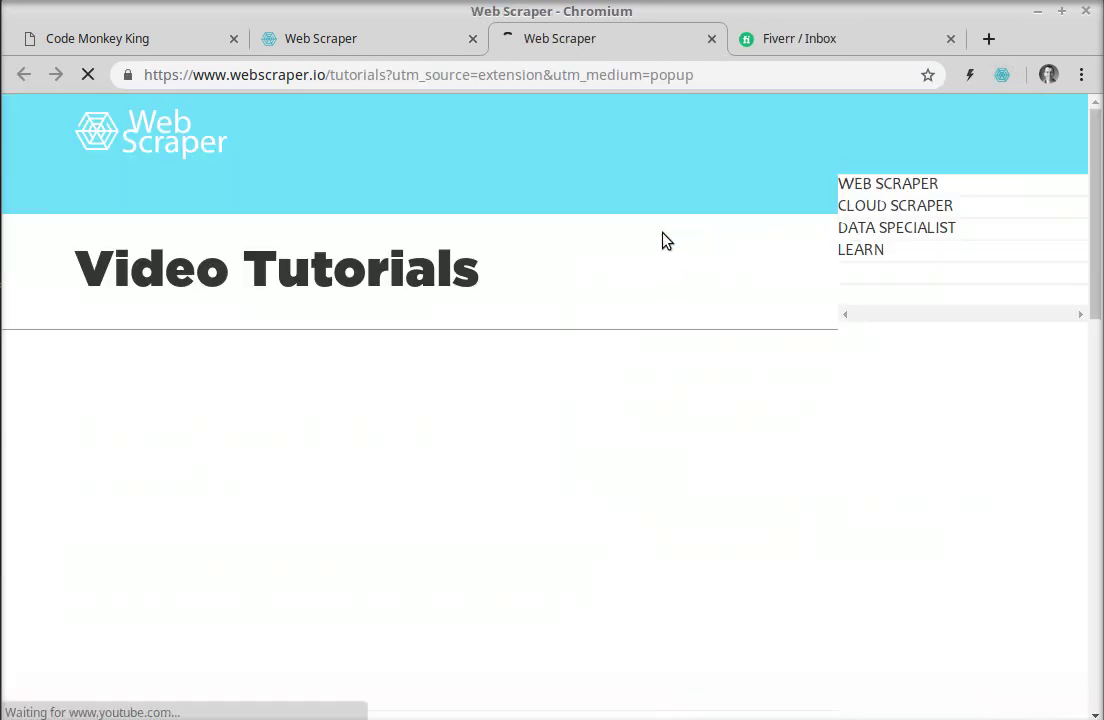
pyautogui.scroll(-3, 845, 358)
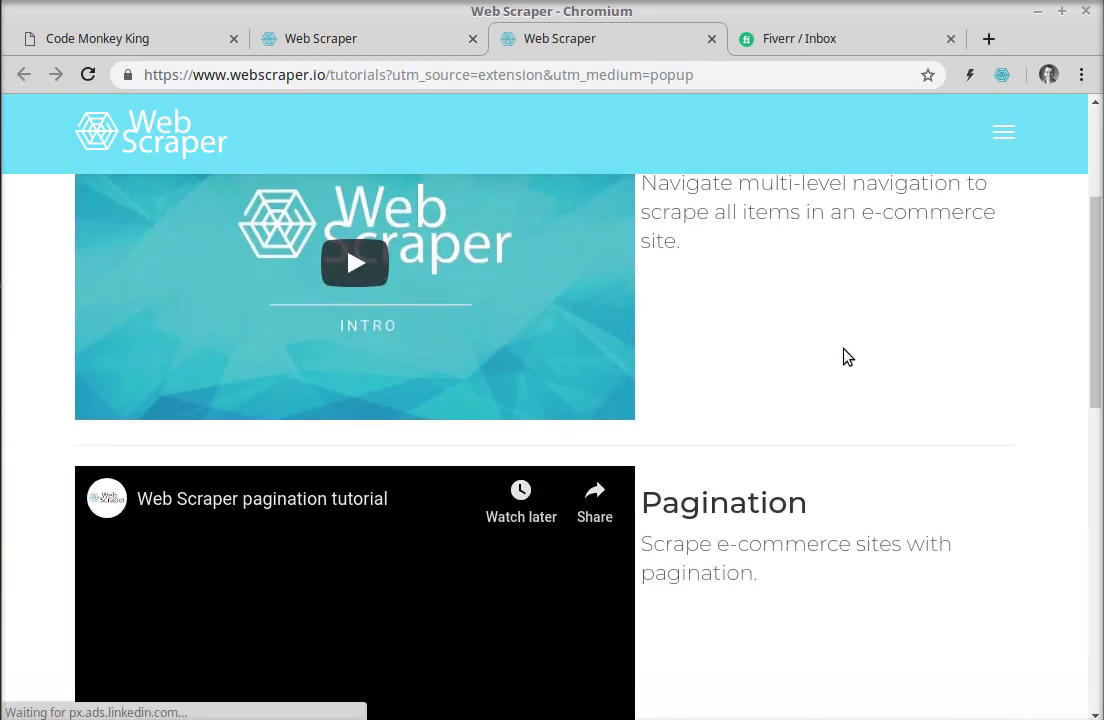
pyautogui.scroll(-2, 845, 358)
pyautogui.scroll(-2, 512, 370)
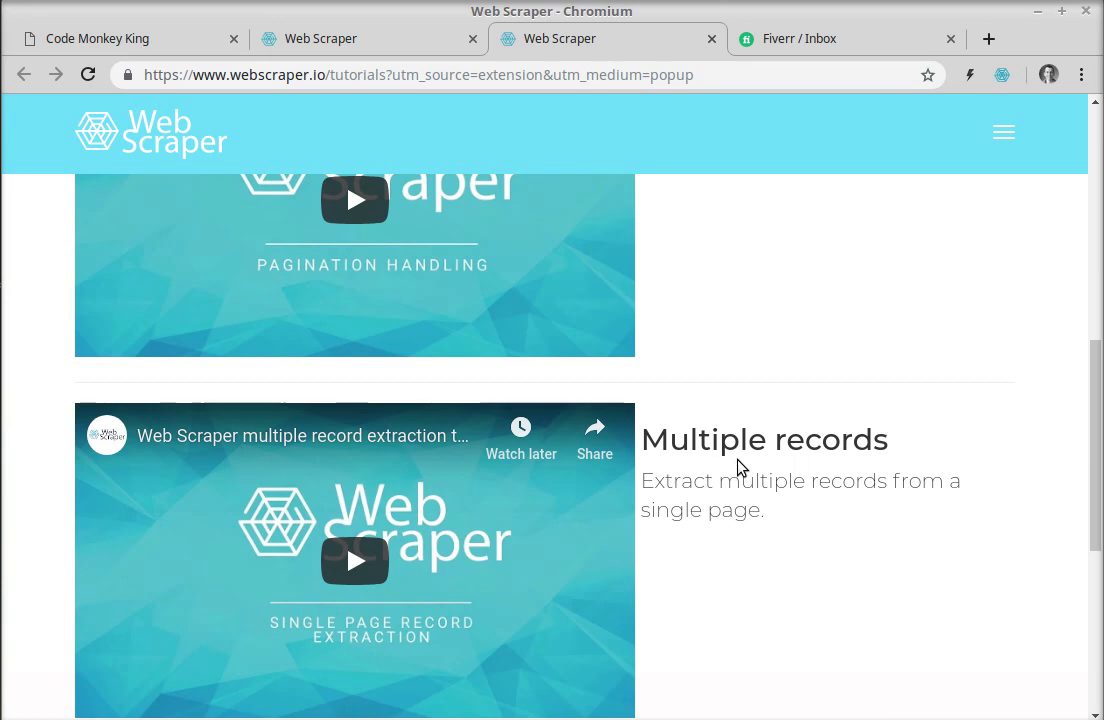
pyautogui.scroll(-2, 797, 481)
pyautogui.scroll(2, 797, 484)
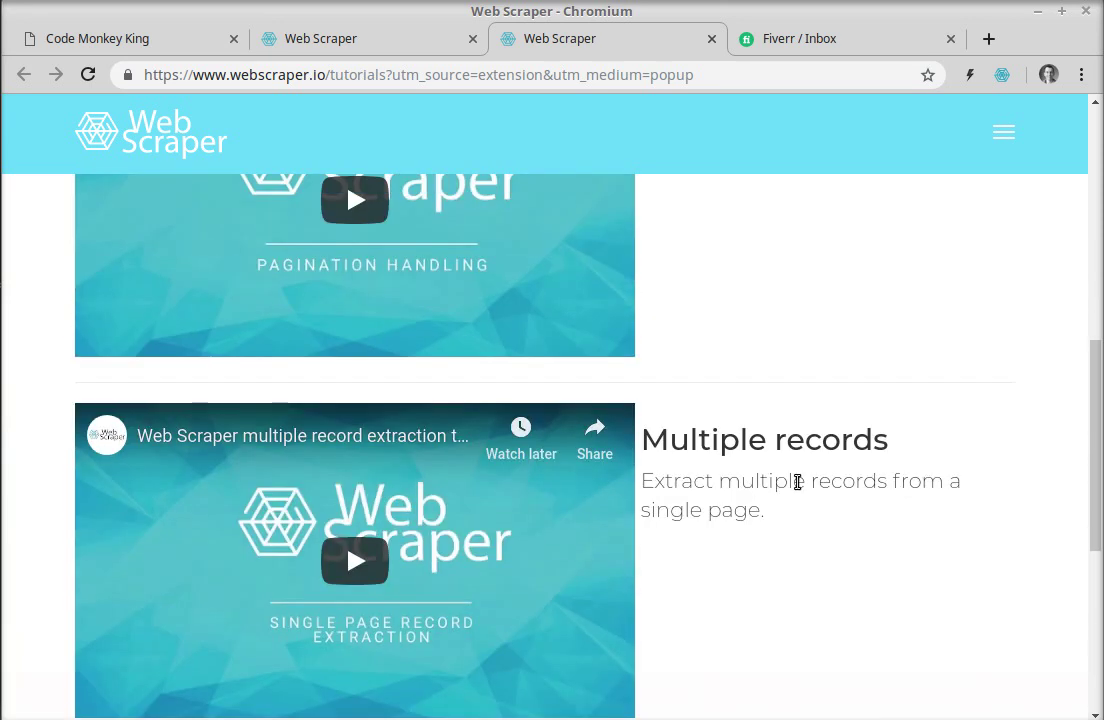
pyautogui.scroll(2, 797, 481)
pyautogui.scroll(2, 796, 488)
pyautogui.scroll(2, 696, 462)
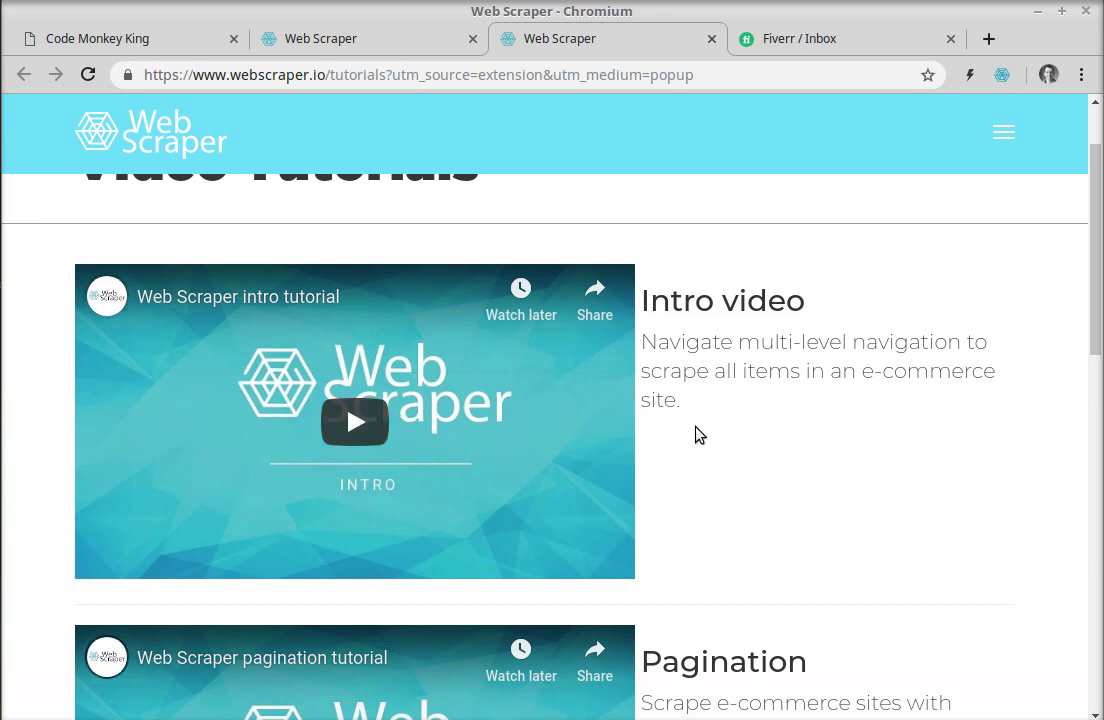
pyautogui.scroll(2, 784, 443)
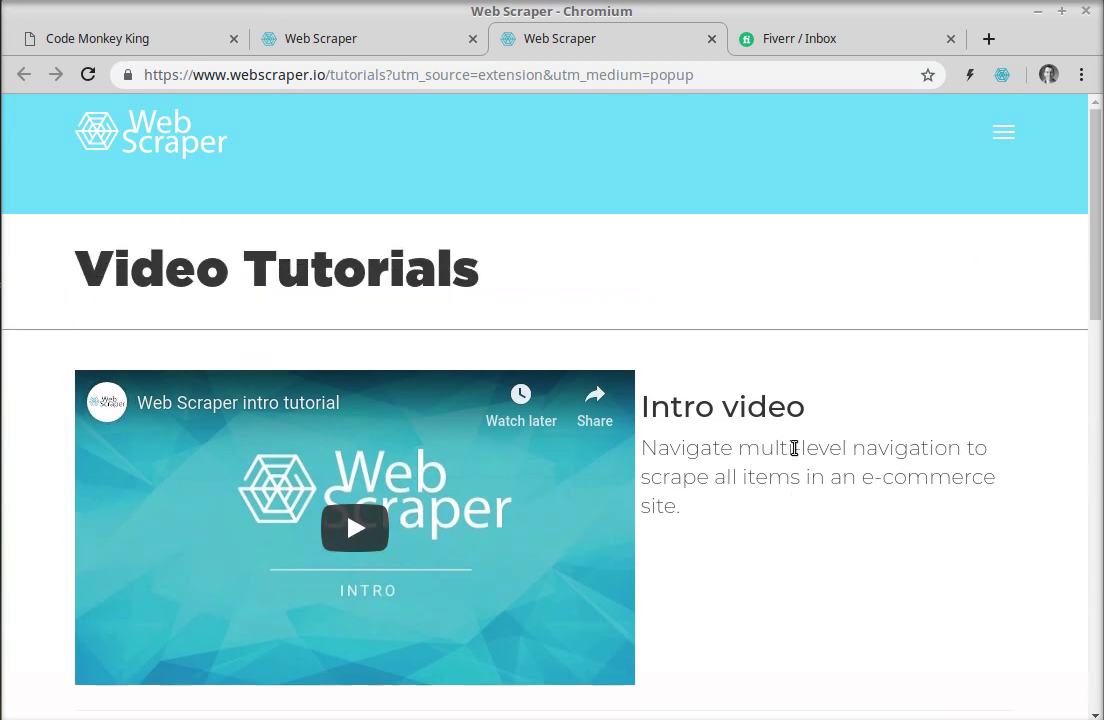
pyautogui.scroll(-6, 853, 490)
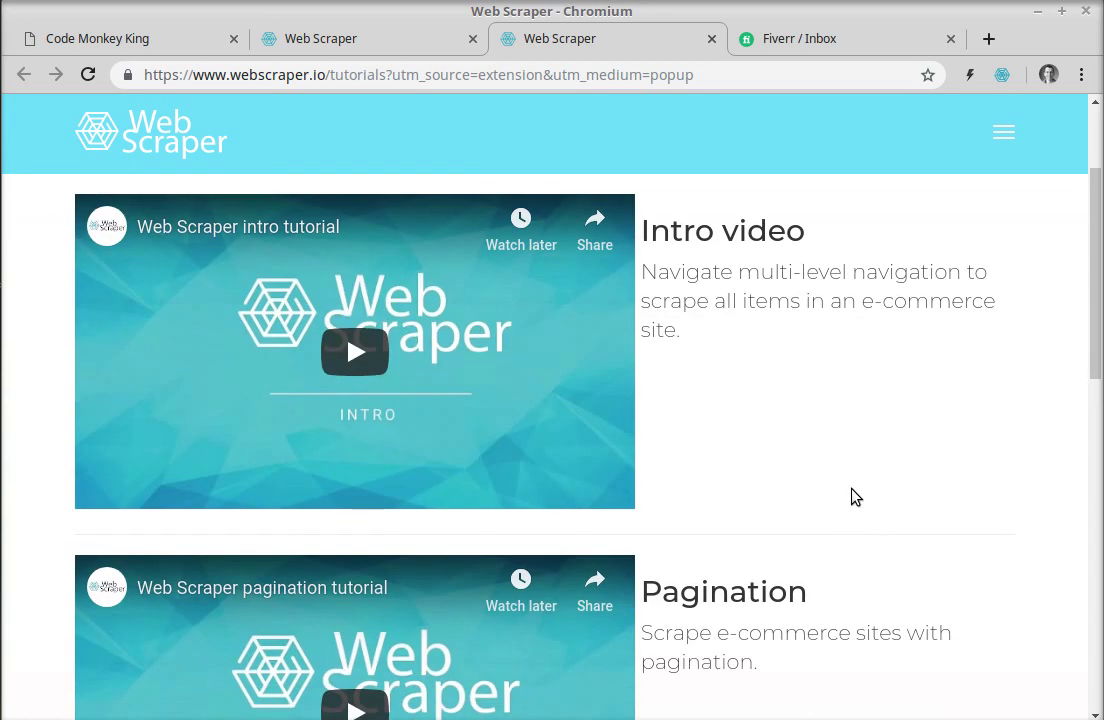
pyautogui.scroll(-4, 855, 497)
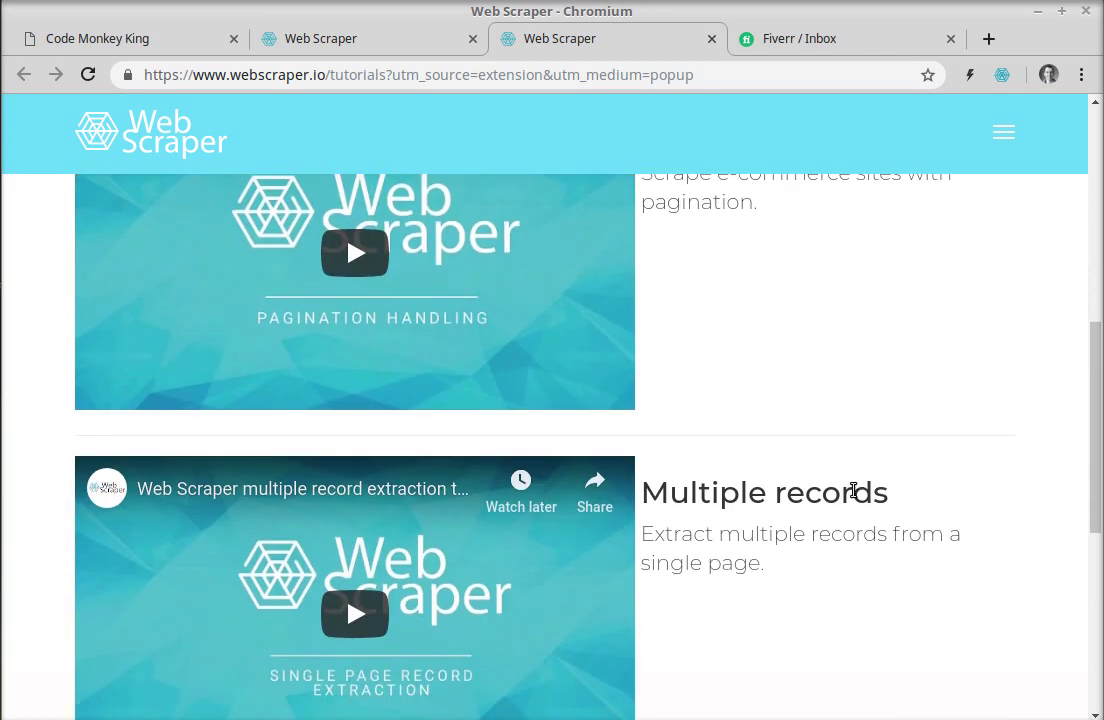
pyautogui.scroll(-4, 853, 490)
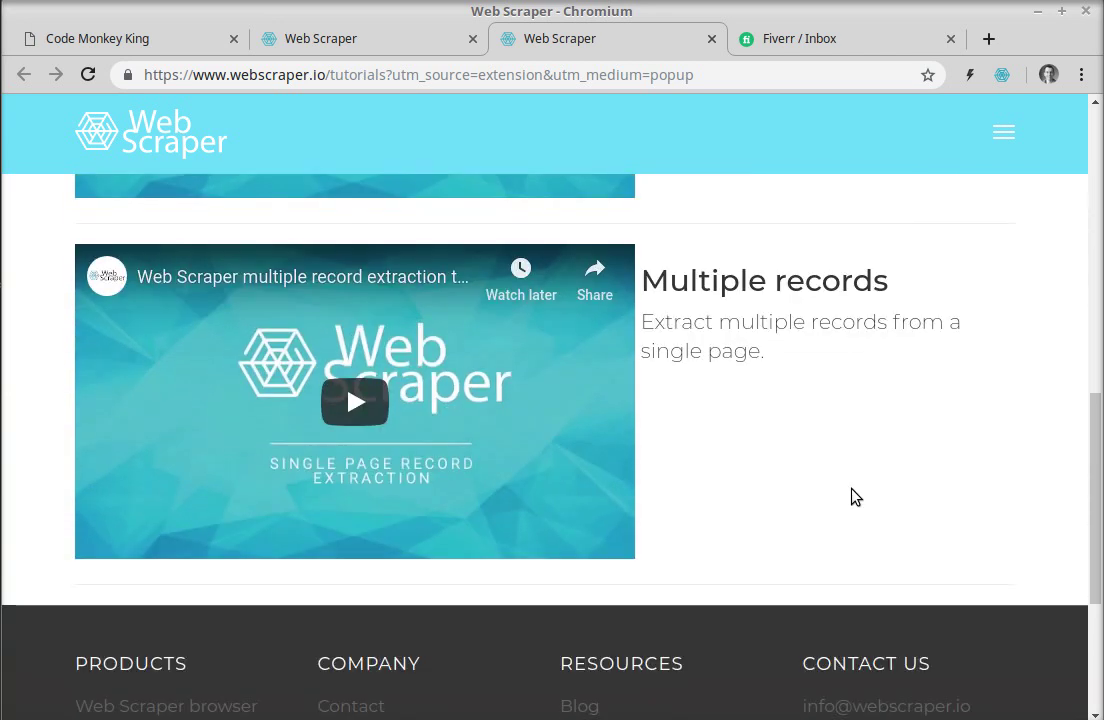
pyautogui.scroll(5, 853, 495)
pyautogui.scroll(10, 752, 360)
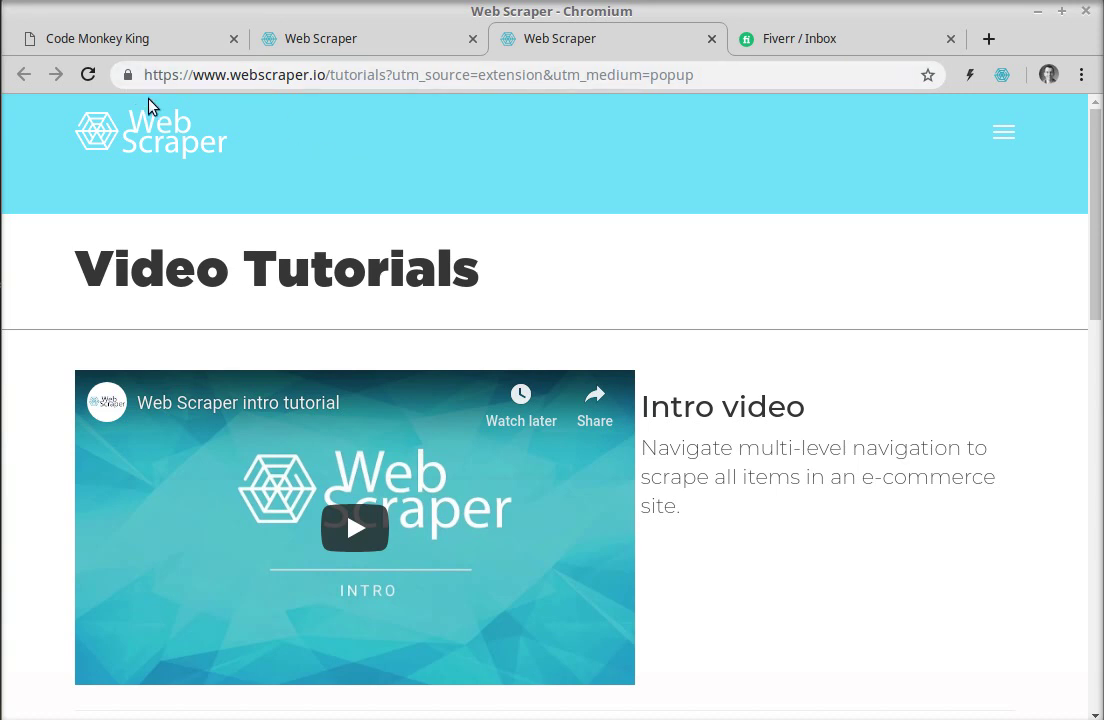
# Step: Go to the Code Monkey King tab and scroll the Chenglite, Sokoban, BF Designer cards
pyautogui.click(160, 48)
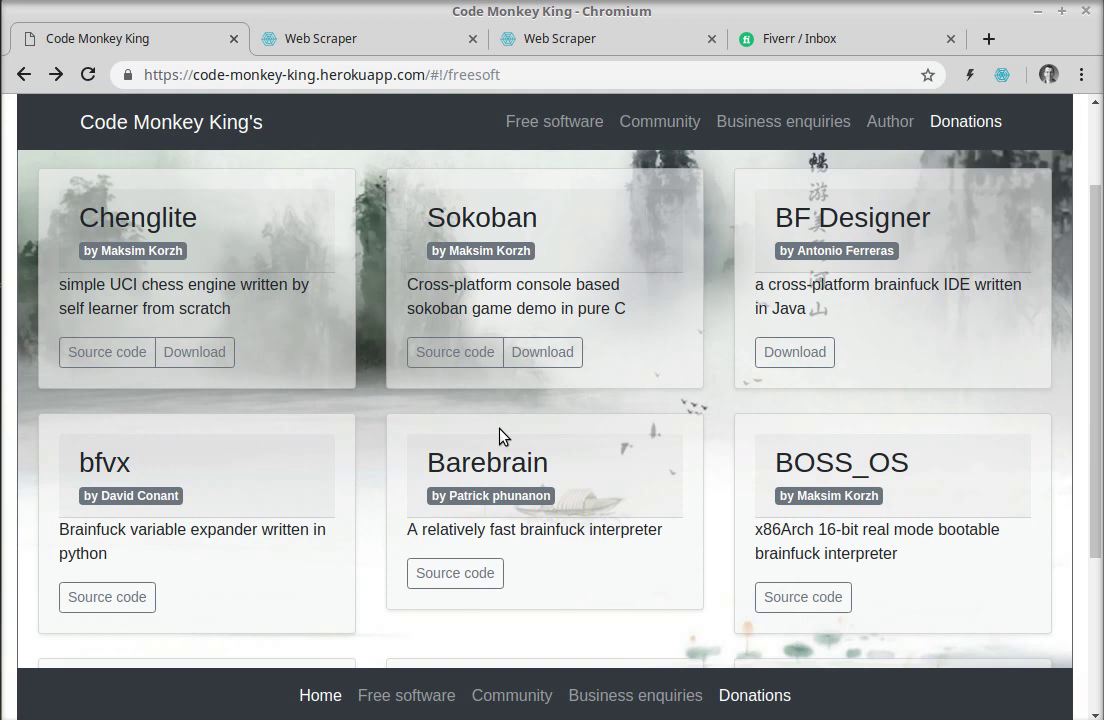
pyautogui.scroll(-3, 430, 432)
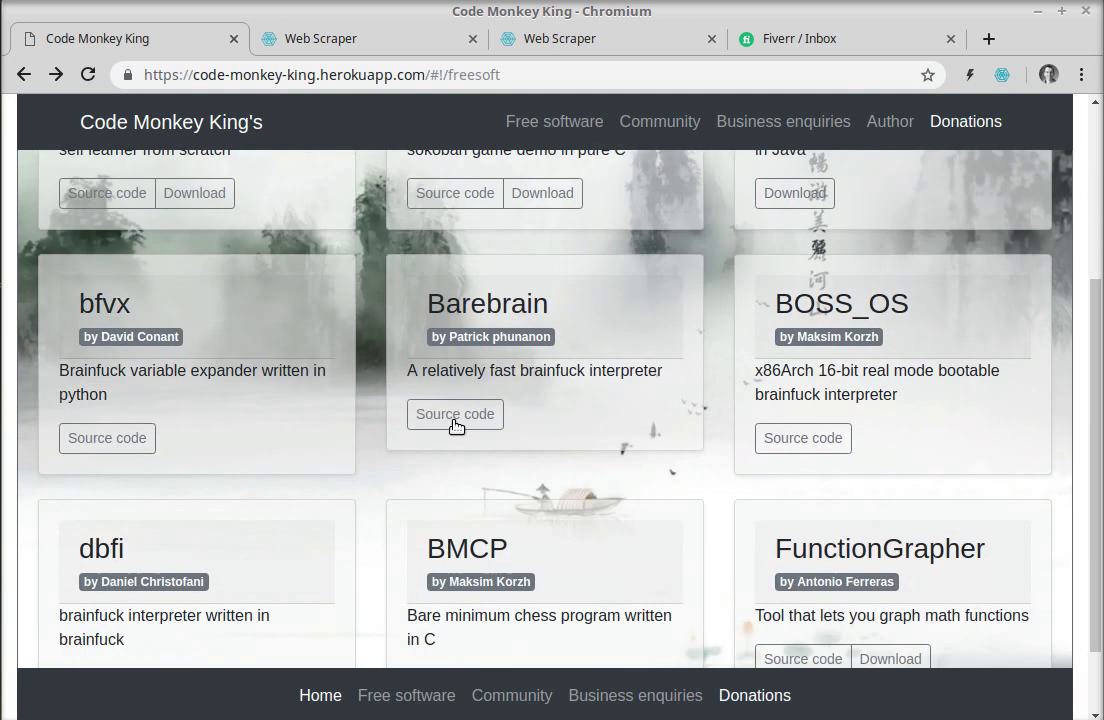
pyautogui.scroll(4, 729, 468)
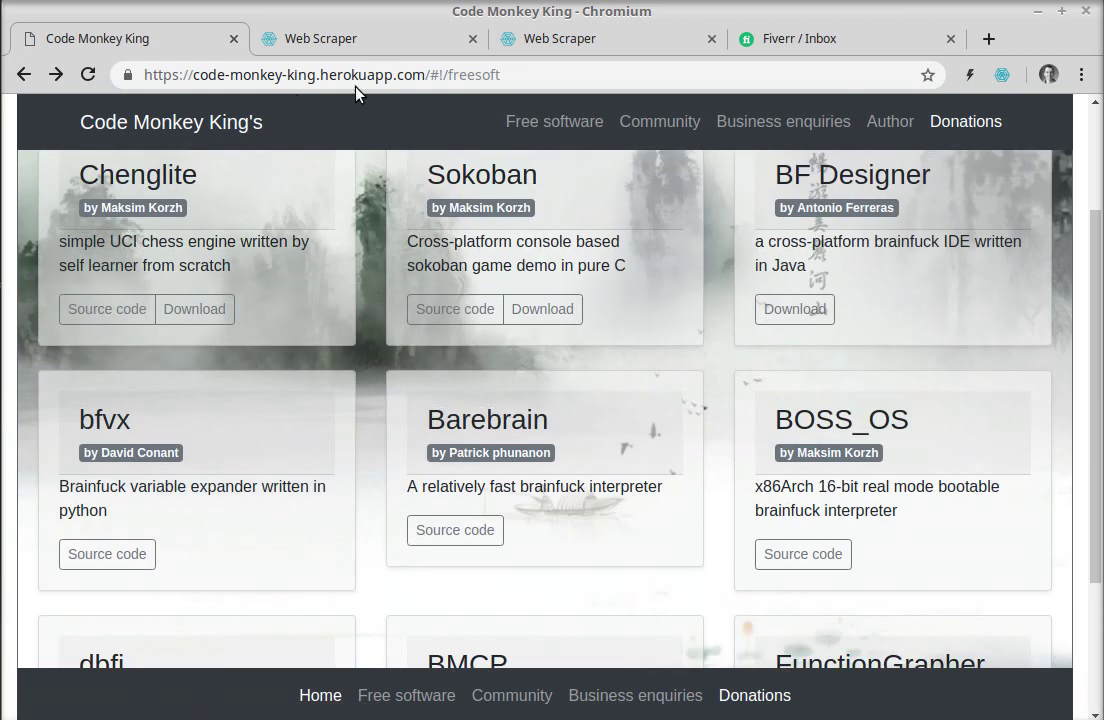
pyautogui.scroll(3, 740, 390)
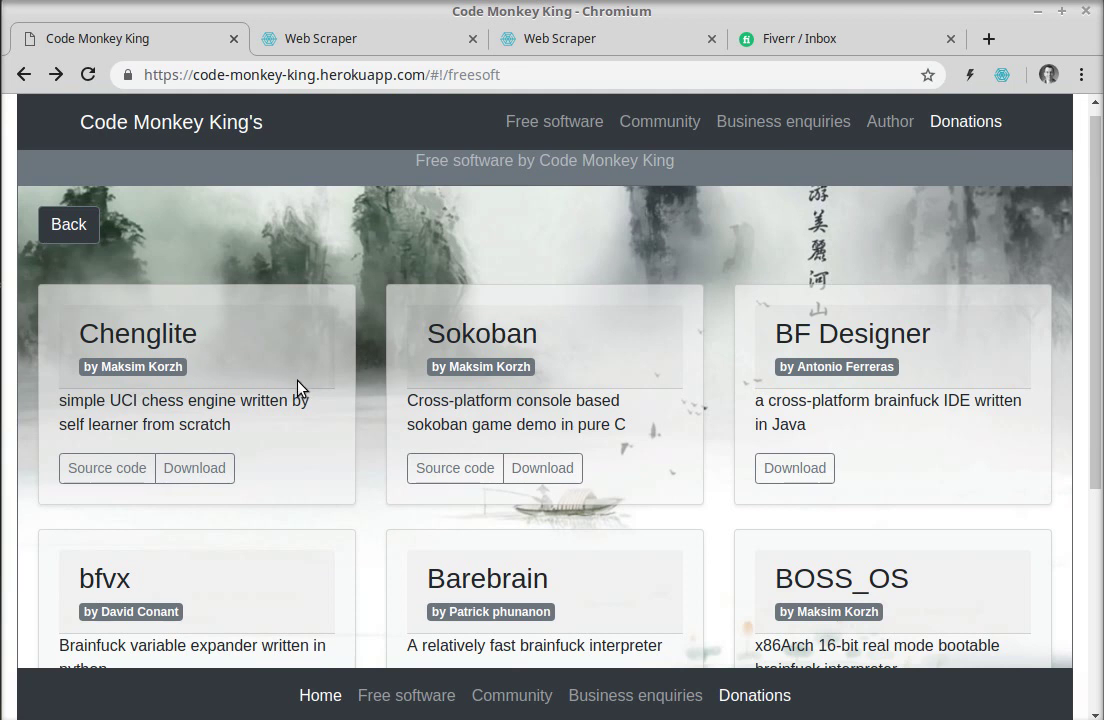
# Step: View the page source, highlight <div ng-view></div> on line 43, and return to the page
pyautogui.rightClick(359, 238)
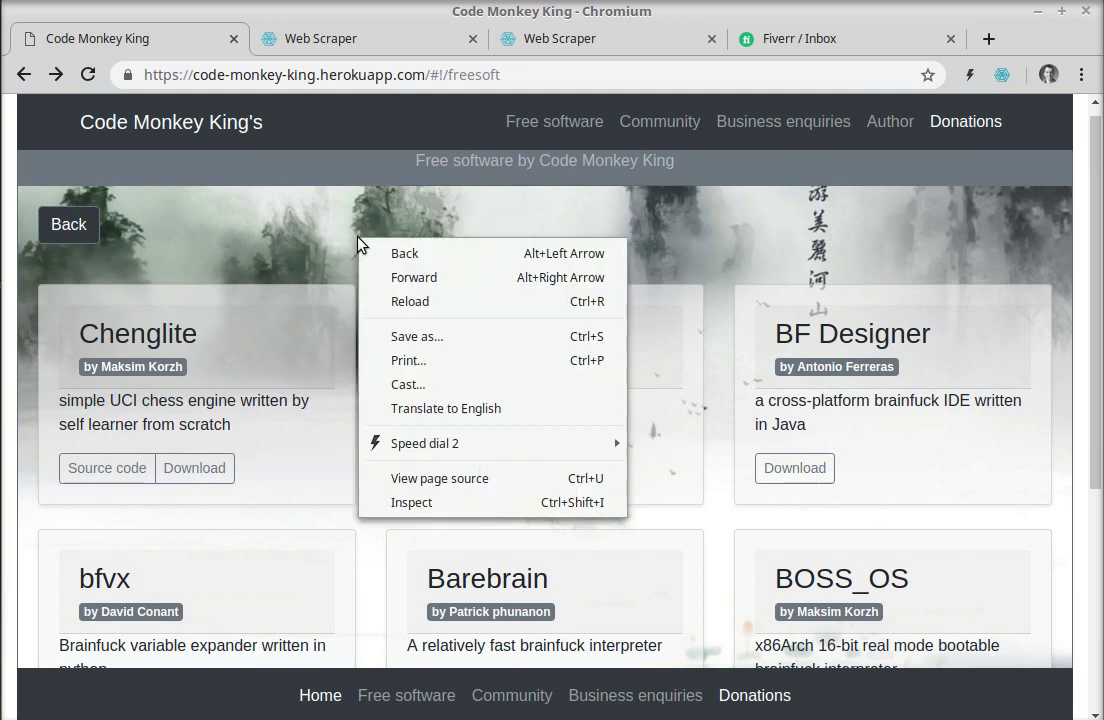
pyautogui.click(446, 480)
pyautogui.scroll(-2, 519, 428)
pyautogui.scroll(-2, 370, 419)
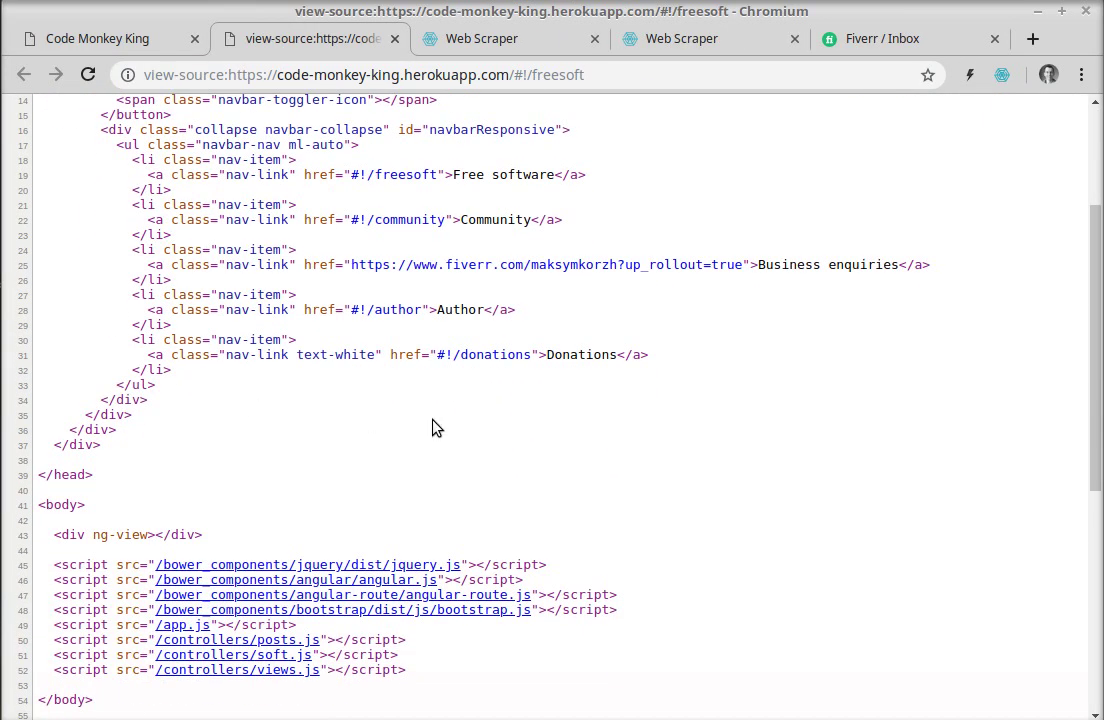
pyautogui.scroll(4, 425, 430)
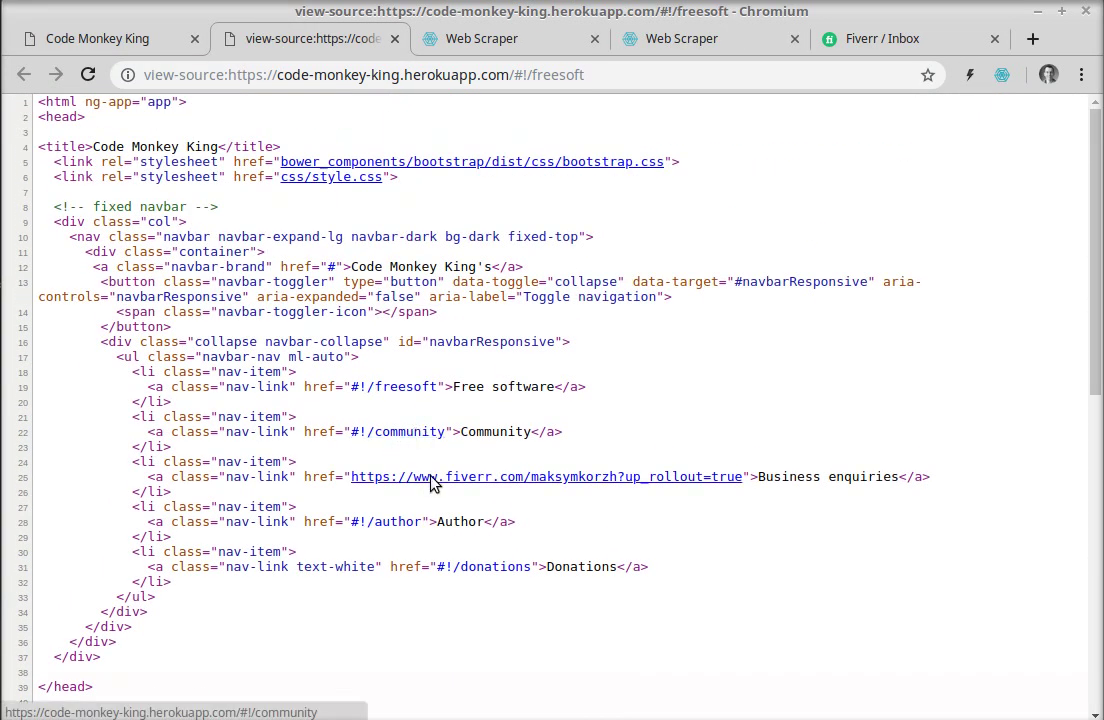
pyautogui.scroll(-4, 425, 483)
pyautogui.moveTo(54, 481); pyautogui.dragTo(214, 492)
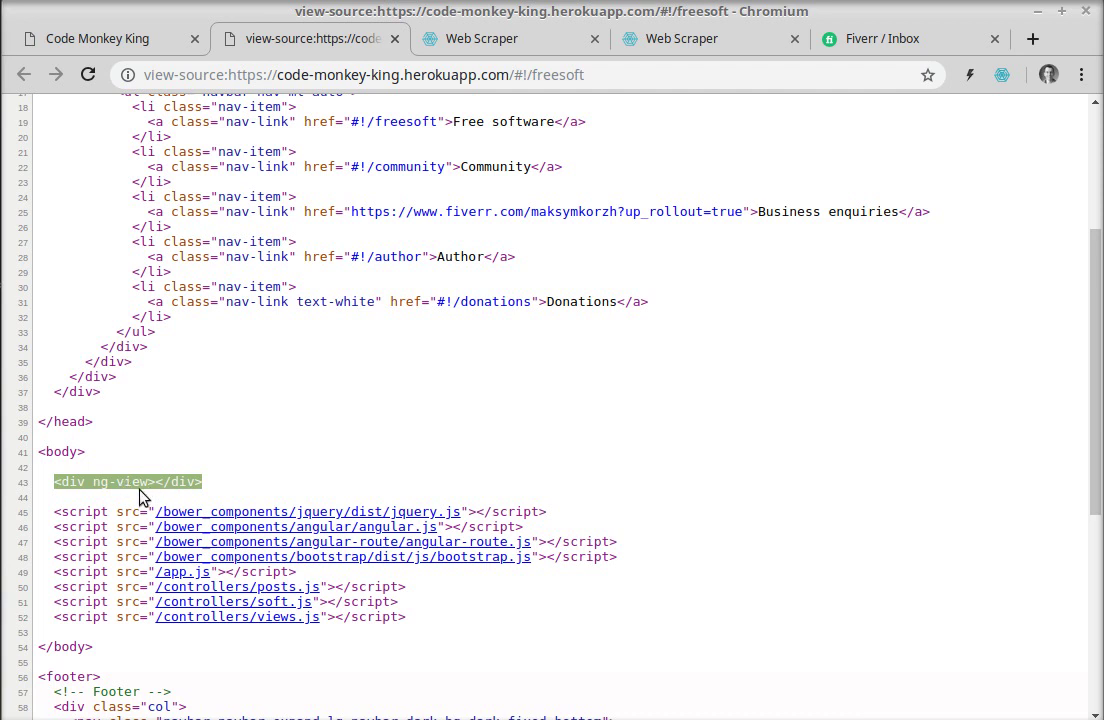
pyautogui.click(87, 33)
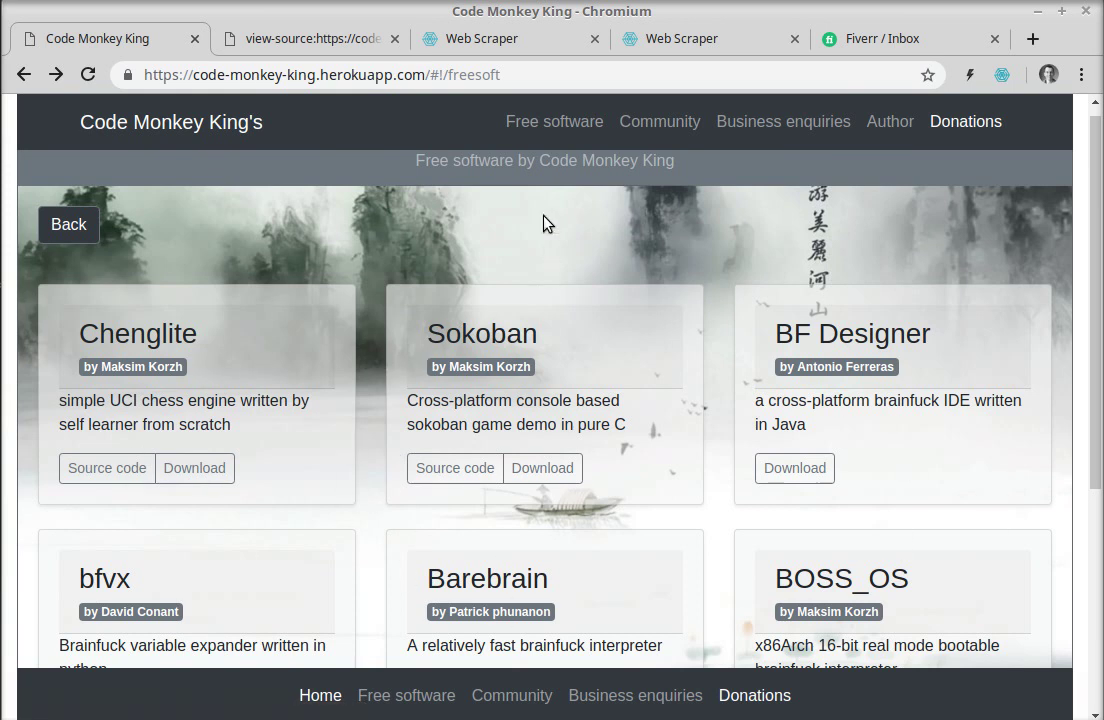
# Step: Visit the feedback page, go back to Free software, then reopen the page-source tab
pyautogui.click(660, 121)
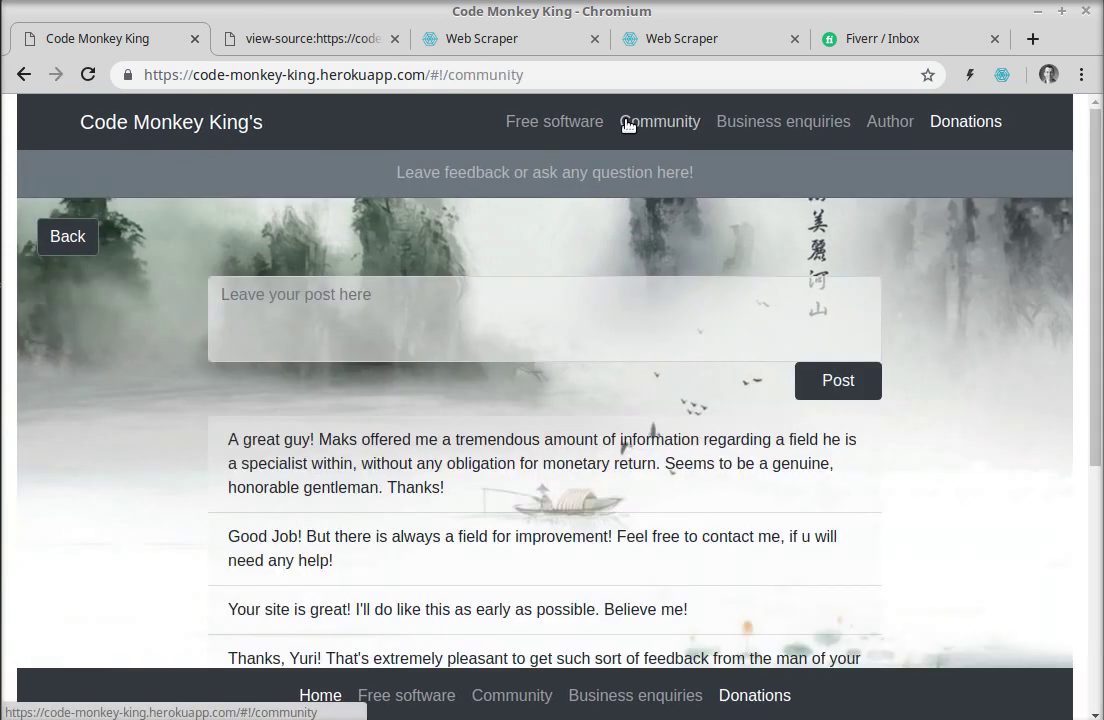
pyautogui.click(555, 120)
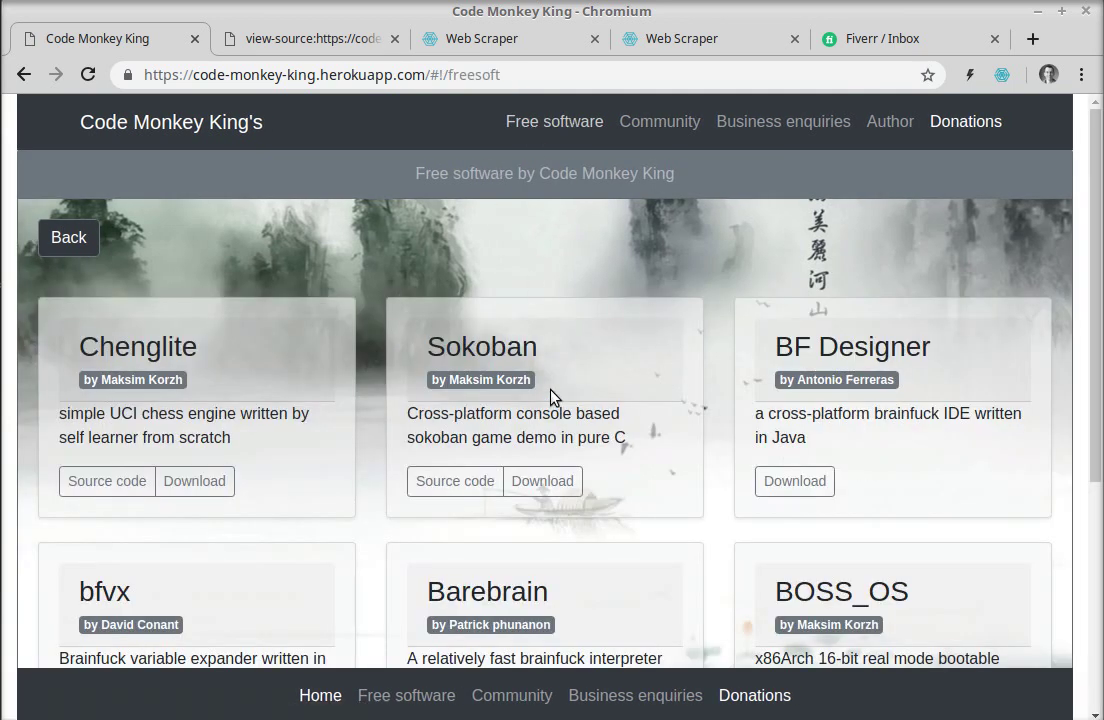
pyautogui.click(244, 38)
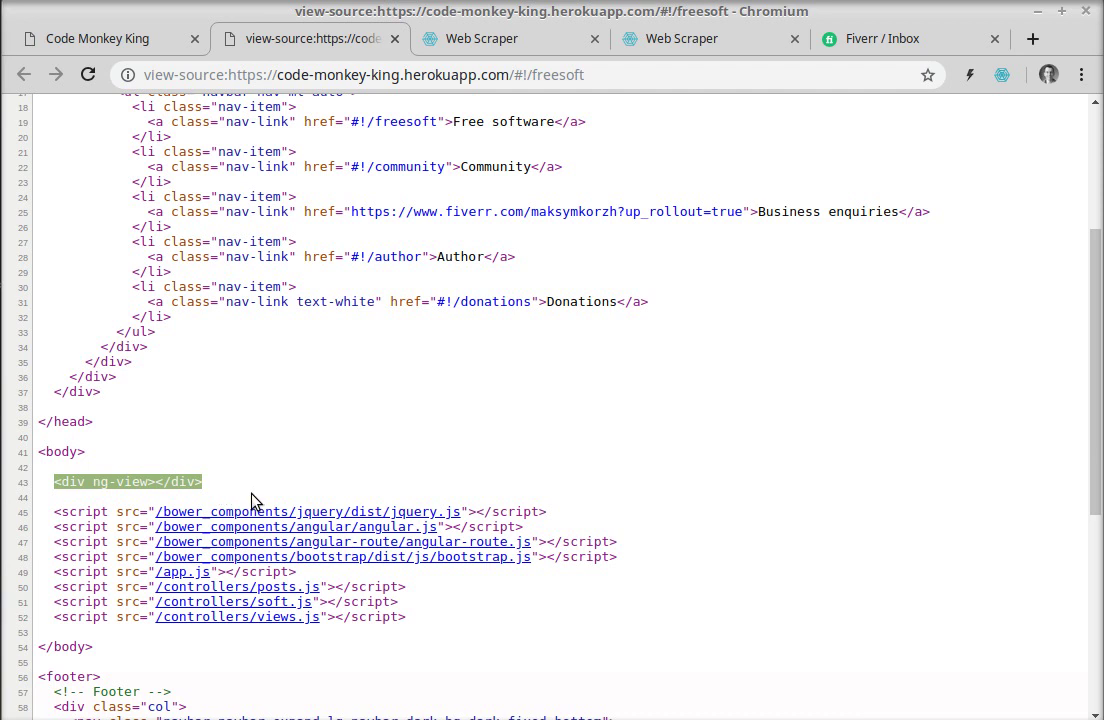
# Step: Scroll through the view-source markup, then return to the rendered Free software page
pyautogui.scroll(-3, 253, 500)
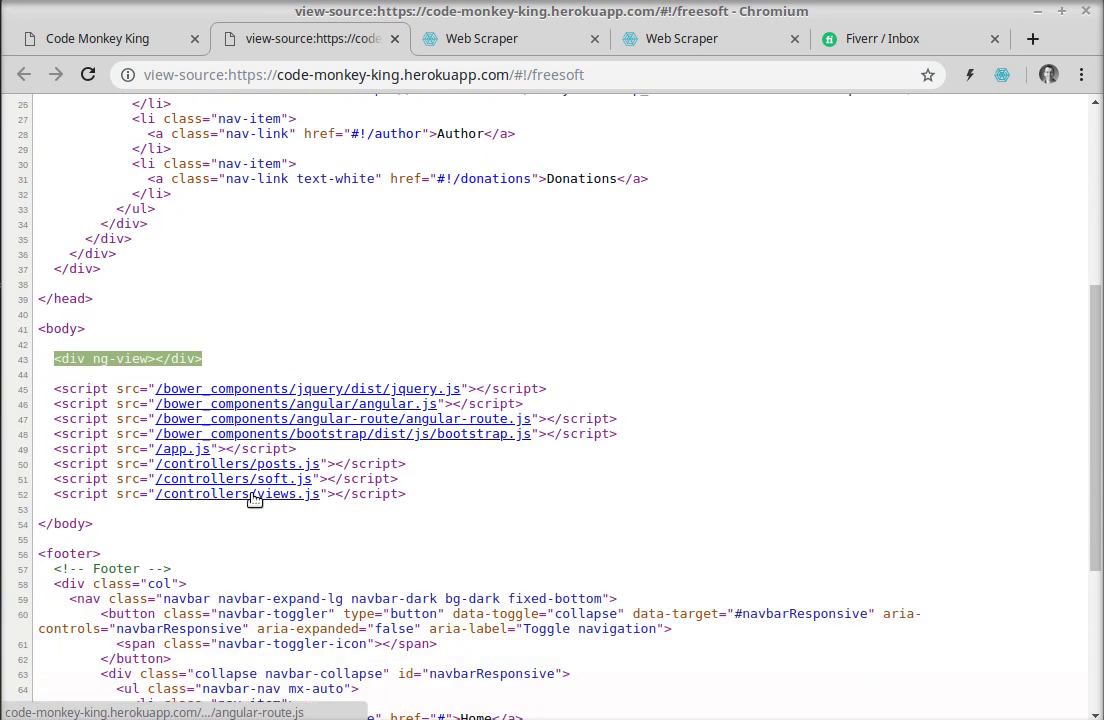
pyautogui.scroll(-2, 253, 500)
pyautogui.scroll(1, 253, 495)
pyautogui.scroll(4, 253, 498)
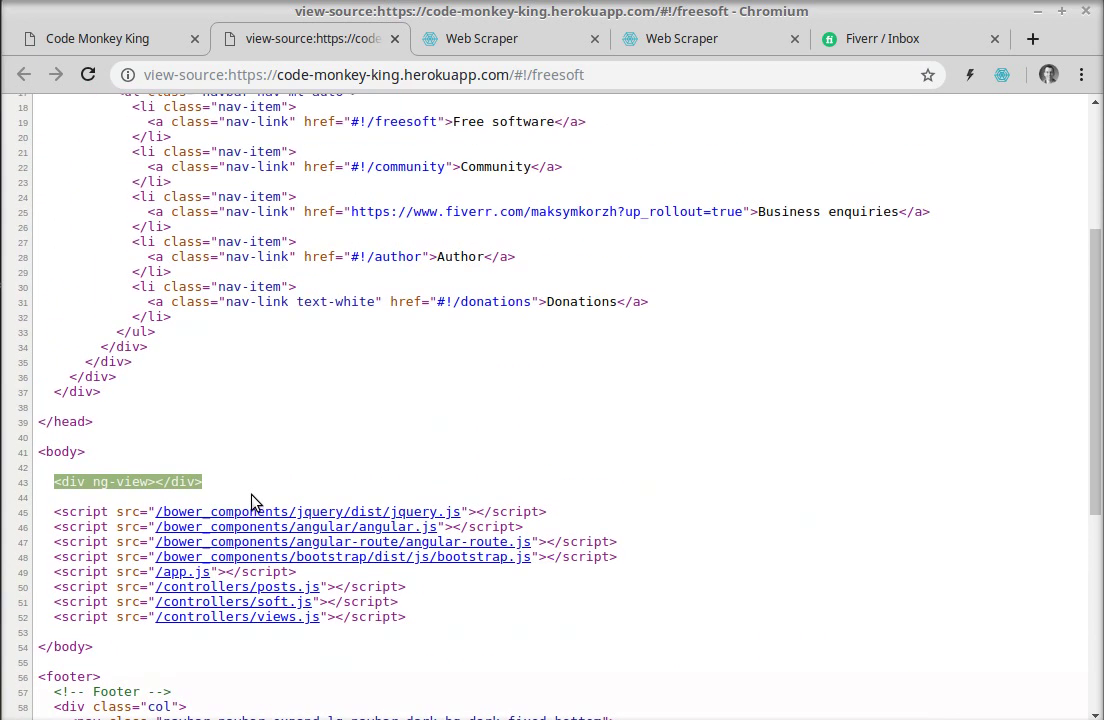
pyautogui.scroll(3, 253, 500)
pyautogui.scroll(-4, 288, 533)
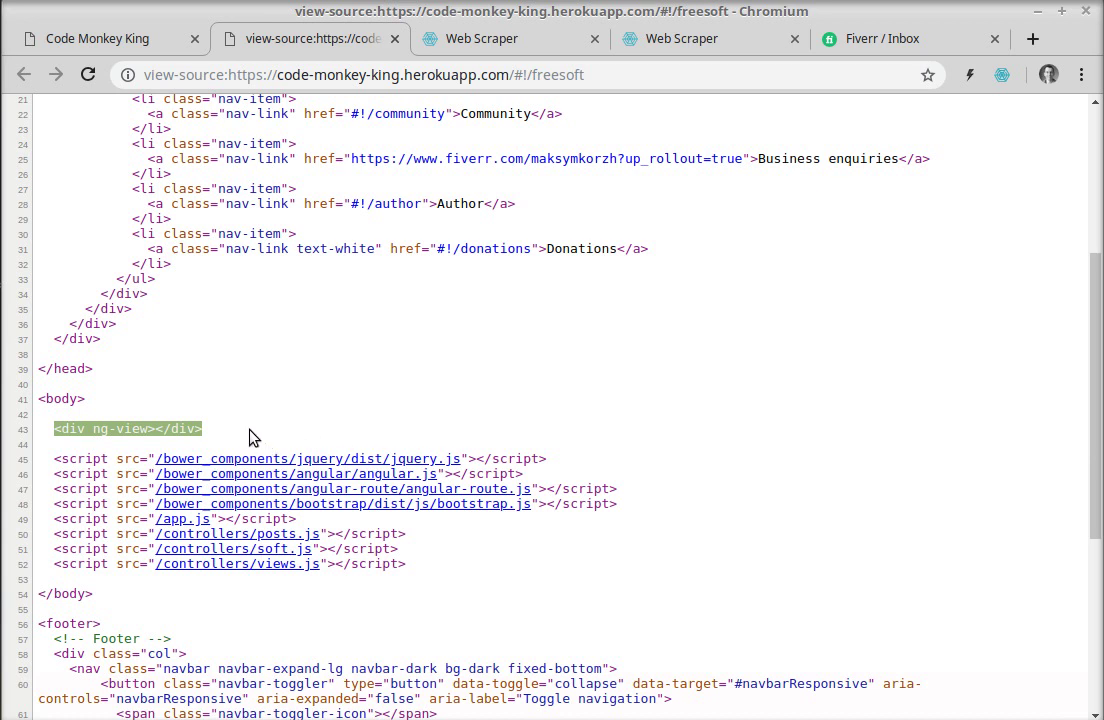
pyautogui.scroll(3, 250, 442)
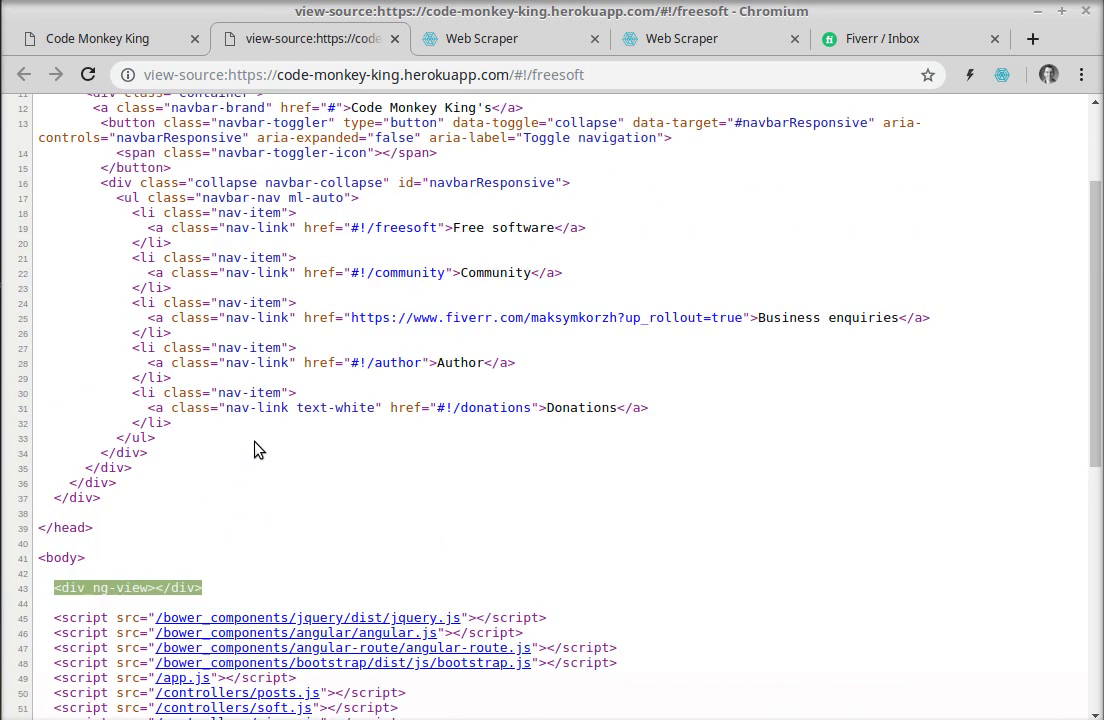
pyautogui.click(110, 40)
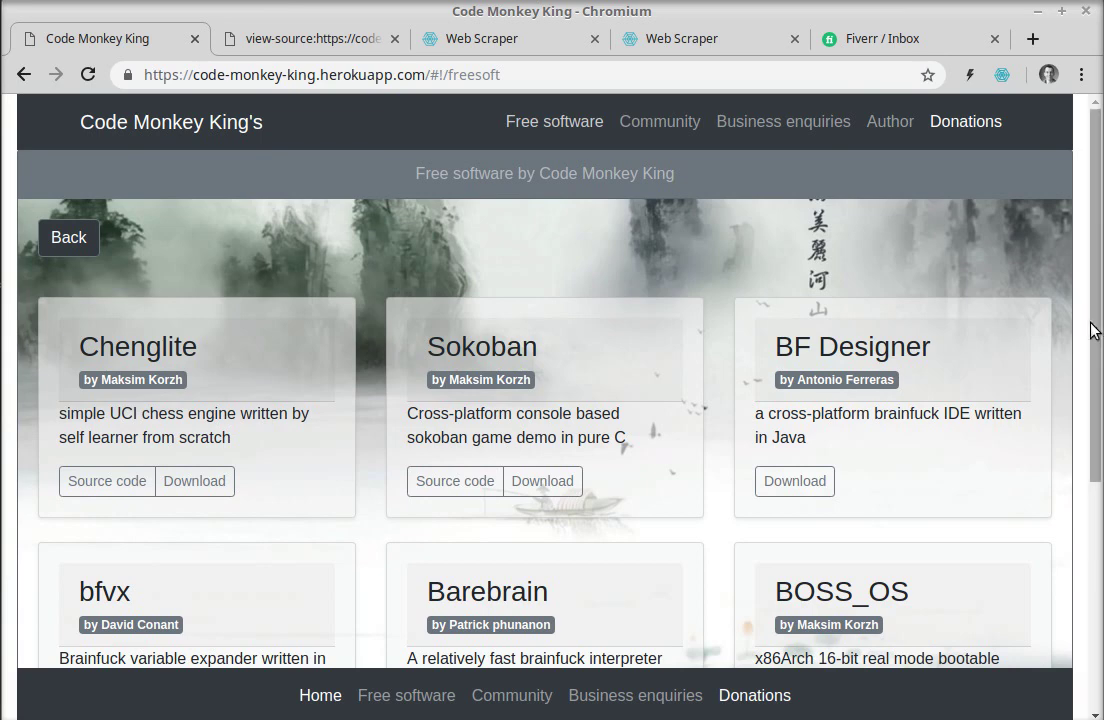
pyautogui.moveTo(1097, 362); pyautogui.dragTo(1098, 335)
pyautogui.scroll(1, 1076, 330)
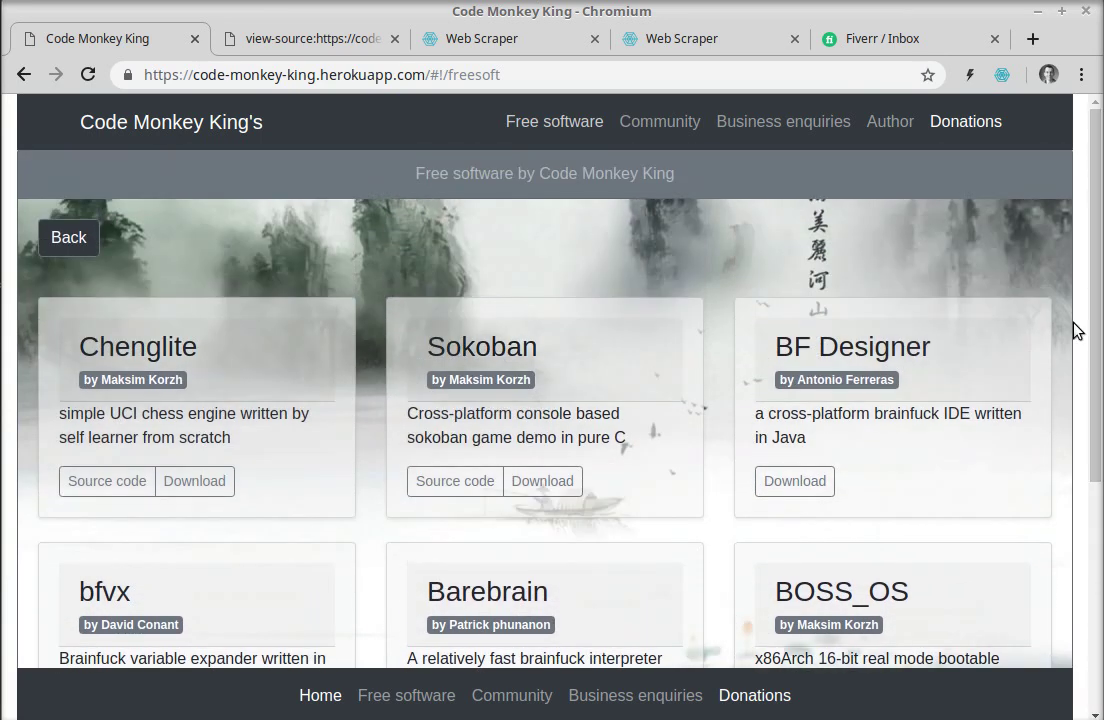
pyautogui.scroll(-4, 855, 443)
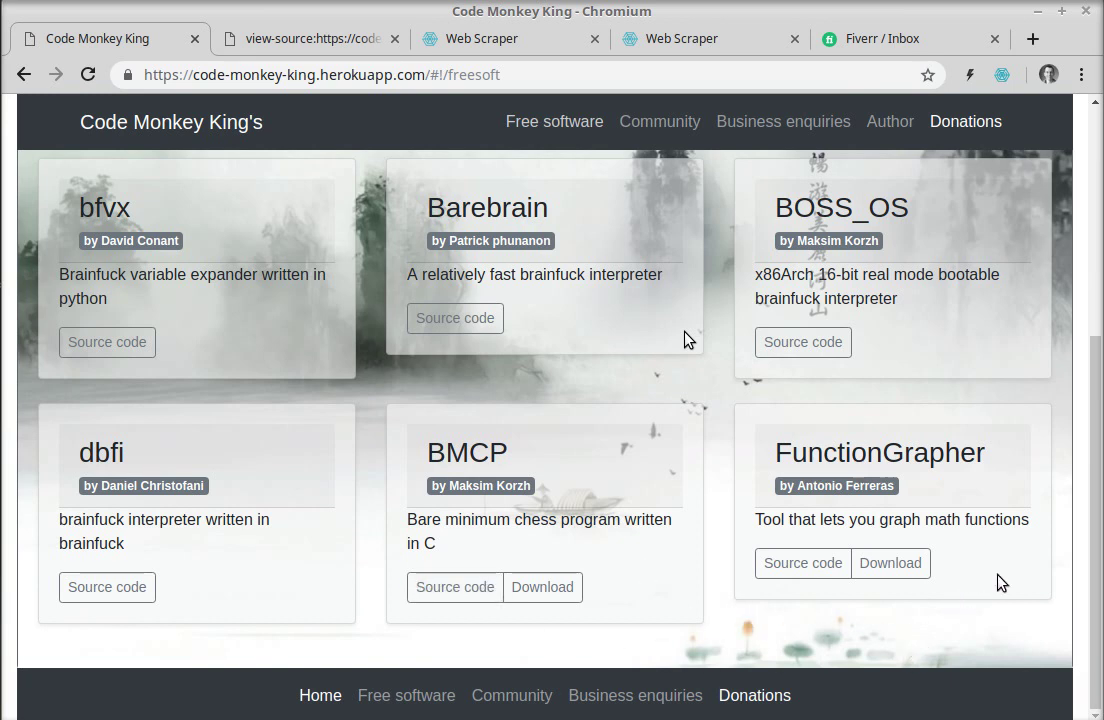
pyautogui.moveTo(1098, 575); pyautogui.dragTo(1083, 332)
pyautogui.scroll(-2, 1094, 315)
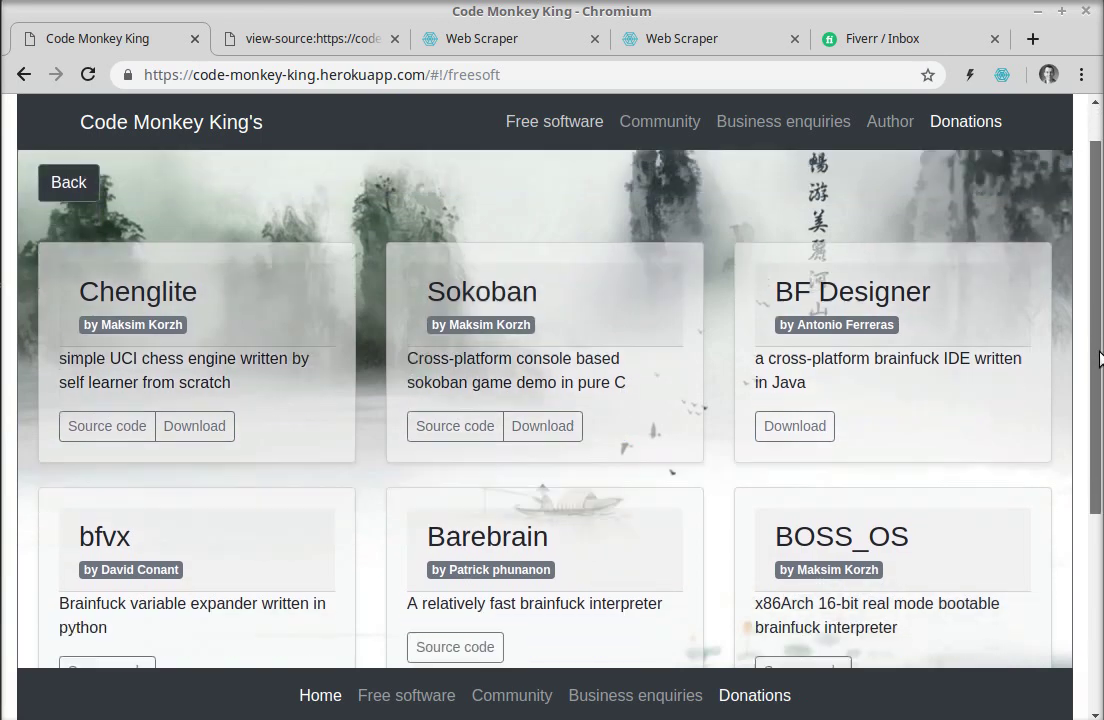
pyautogui.moveTo(1100, 368)
pyautogui.mouseDown()
pyautogui.moveTo(1100, 539)
pyautogui.moveTo(1088, 390)
pyautogui.moveTo(1097, 388)
pyautogui.mouseUp()
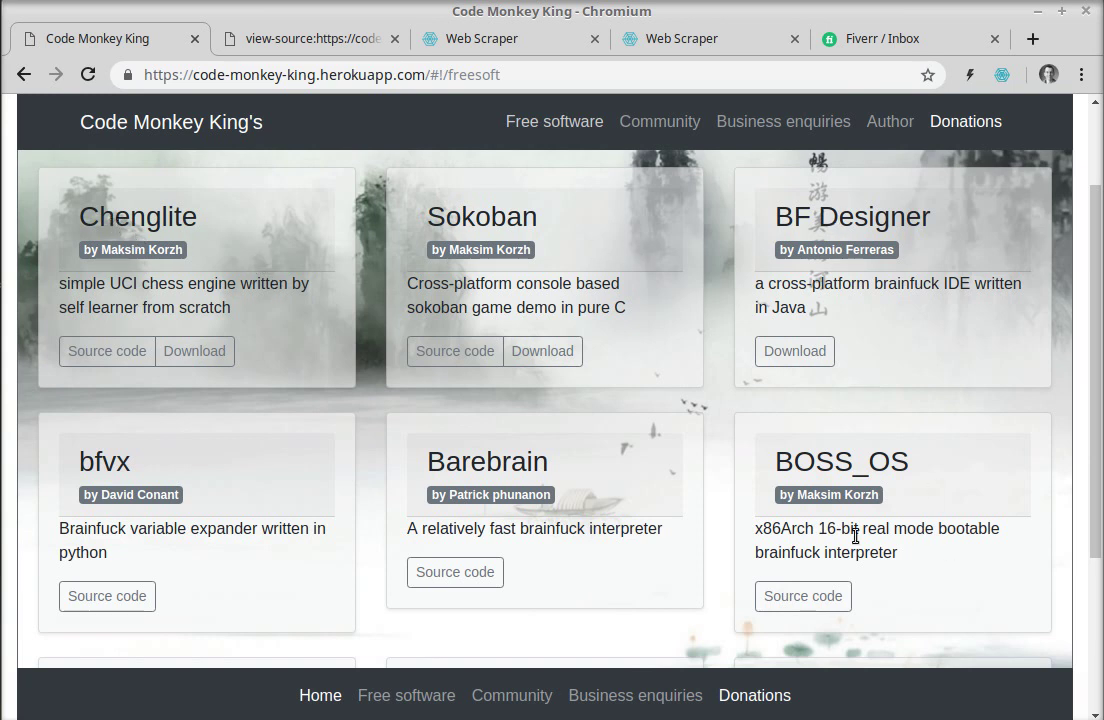
pyautogui.scroll(-2, 347, 461)
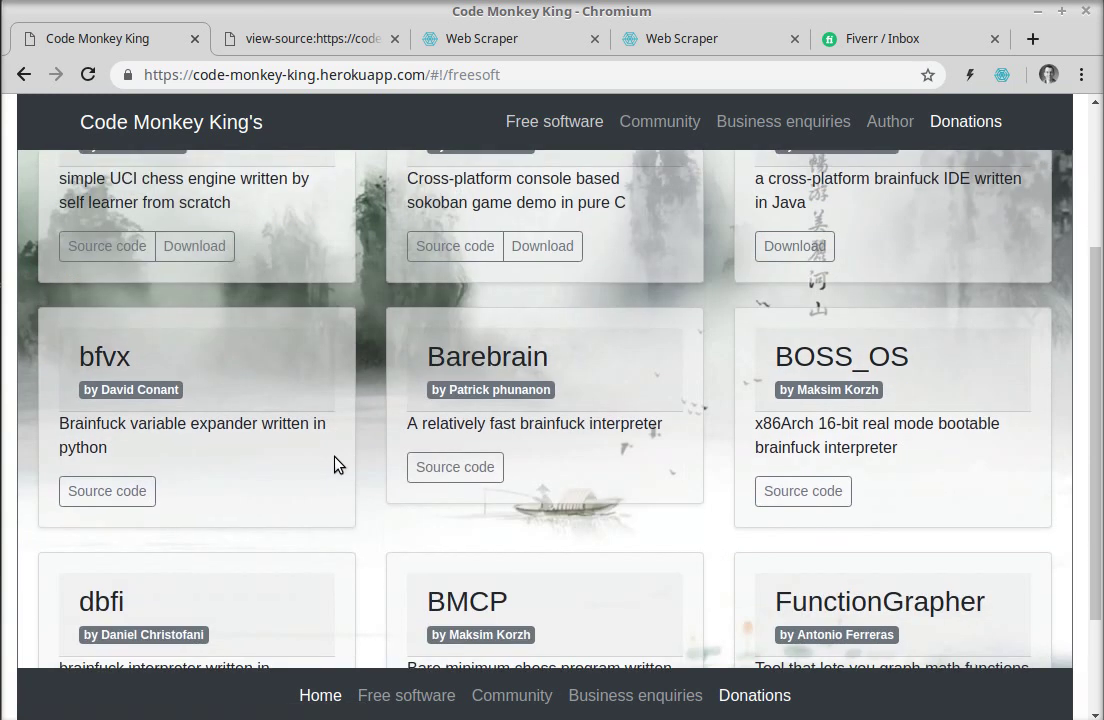
pyautogui.scroll(3, 337, 463)
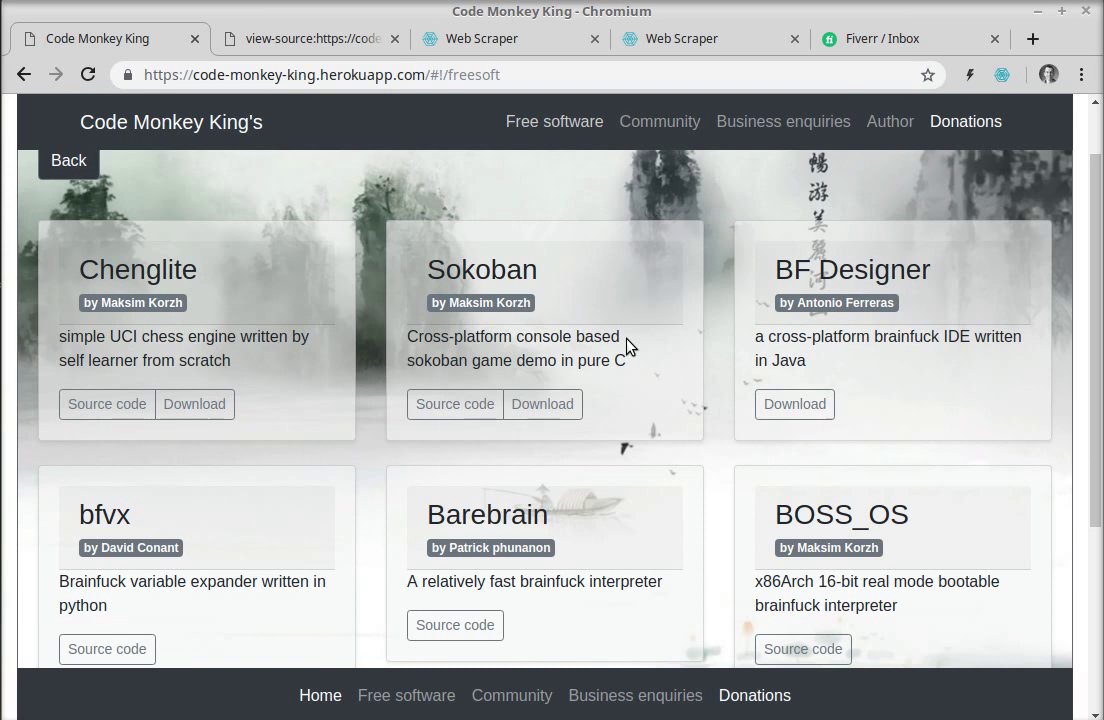
pyautogui.scroll(-2, 627, 344)
pyautogui.scroll(-3, 627, 345)
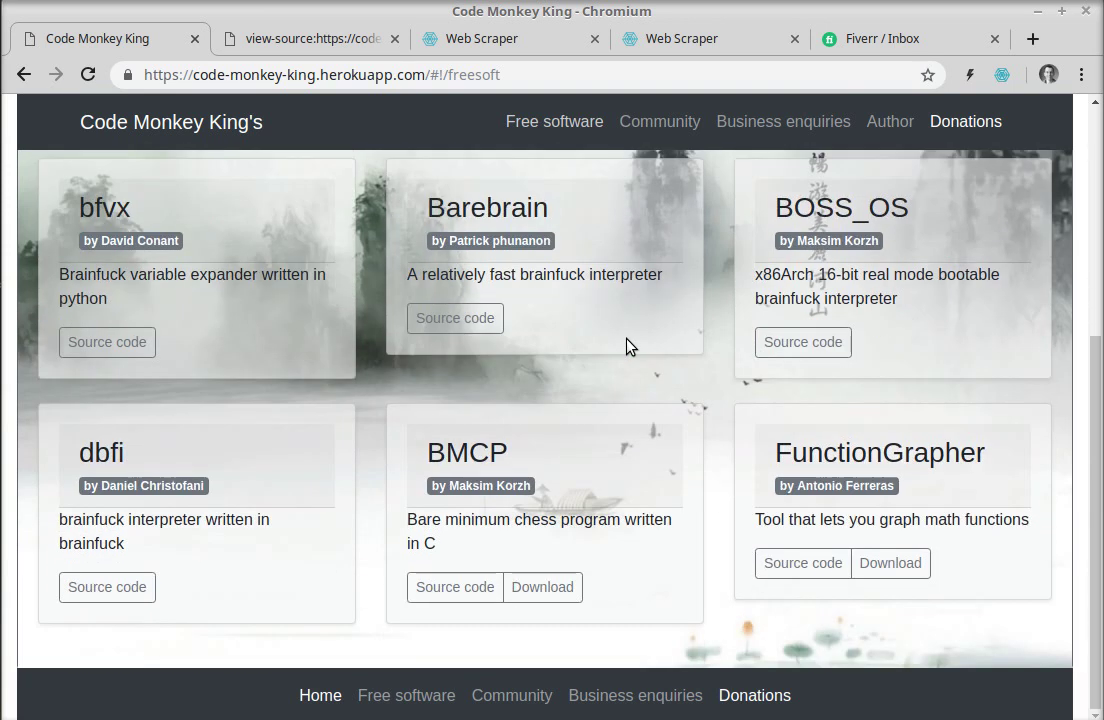
pyautogui.scroll(5, 665, 353)
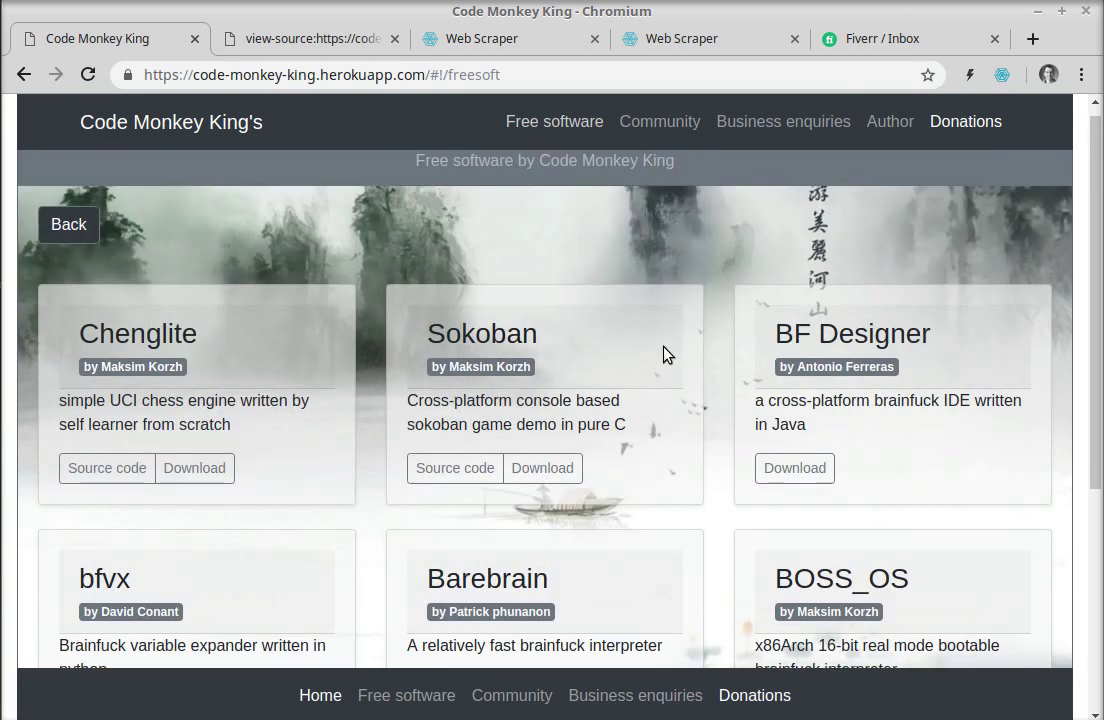
pyautogui.scroll(-5, 665, 353)
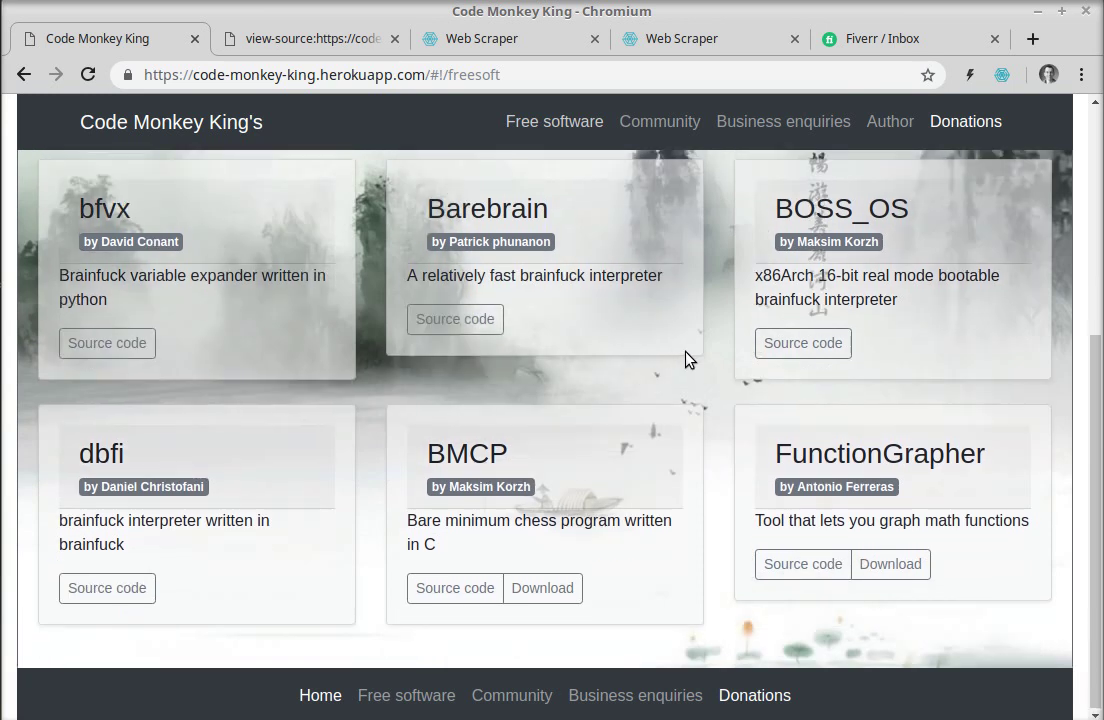
pyautogui.scroll(3, 686, 360)
pyautogui.scroll(1, 686, 360)
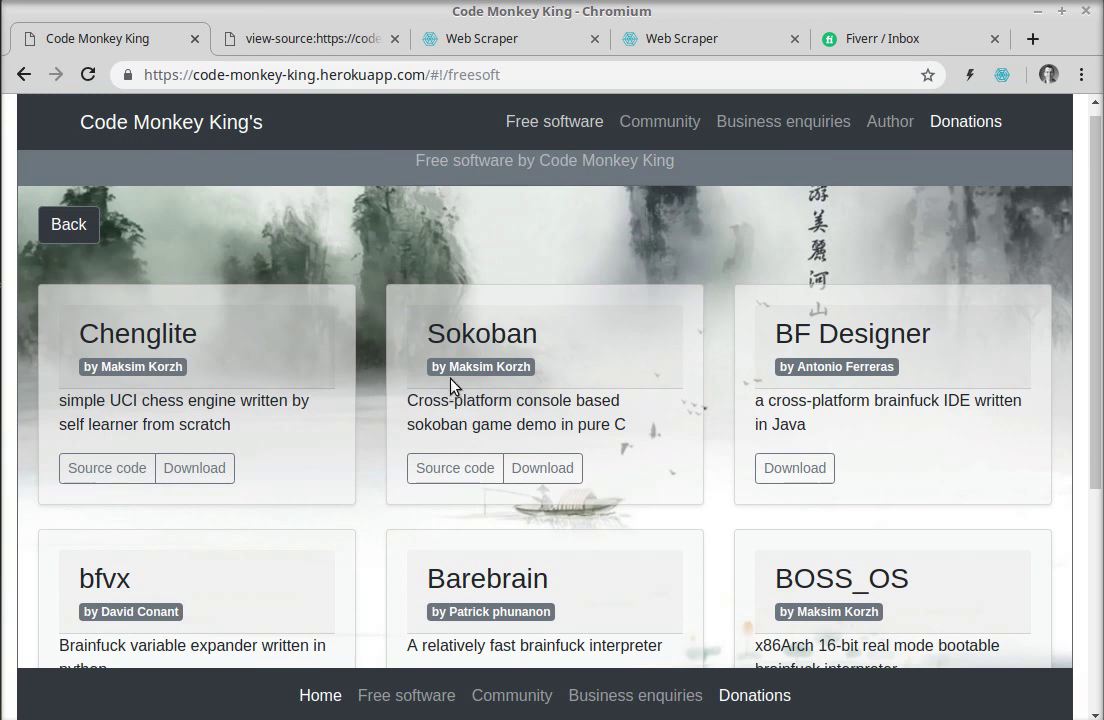
pyautogui.scroll(1, 670, 436)
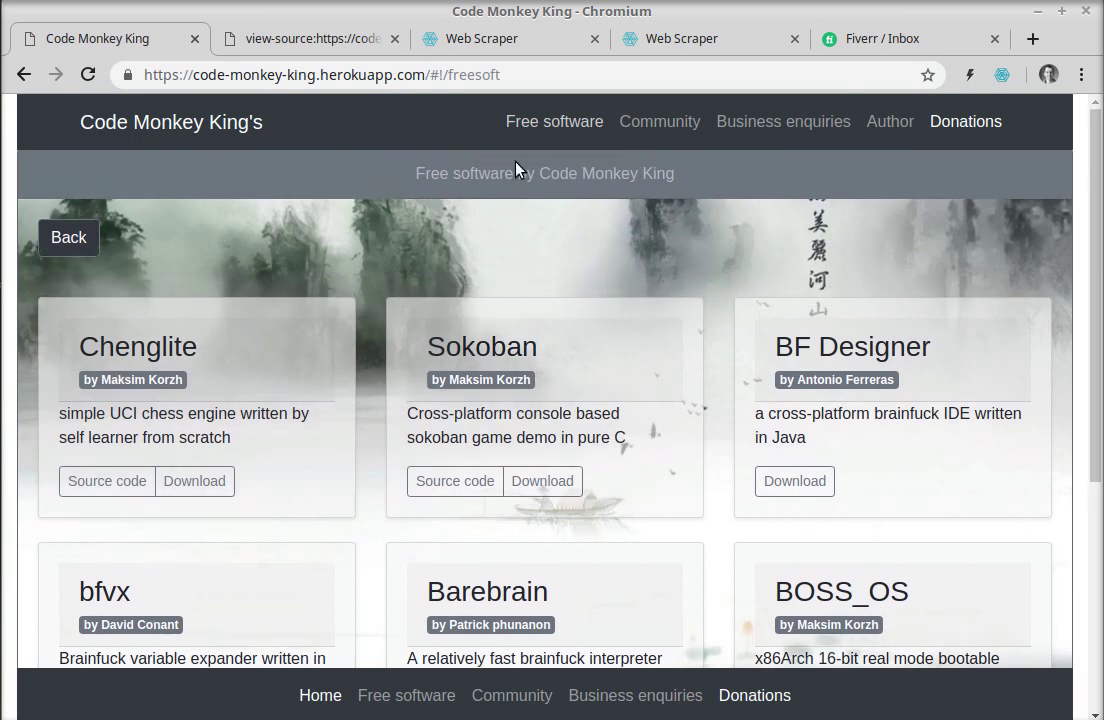
pyautogui.click(523, 76)
pyautogui.click(523, 76)
pyautogui.press('BackSpace')
pyautogui.press('BackSpace')
pyautogui.press('BackSpace')
pyautogui.press('BackSpace')
pyautogui.press('BackSpace')
pyautogui.press('BackSpace')
pyautogui.press('BackSpace')
pyautogui.press('BackSpace')
pyautogui.press('BackSpace')
pyautogui.press('BackSpace')
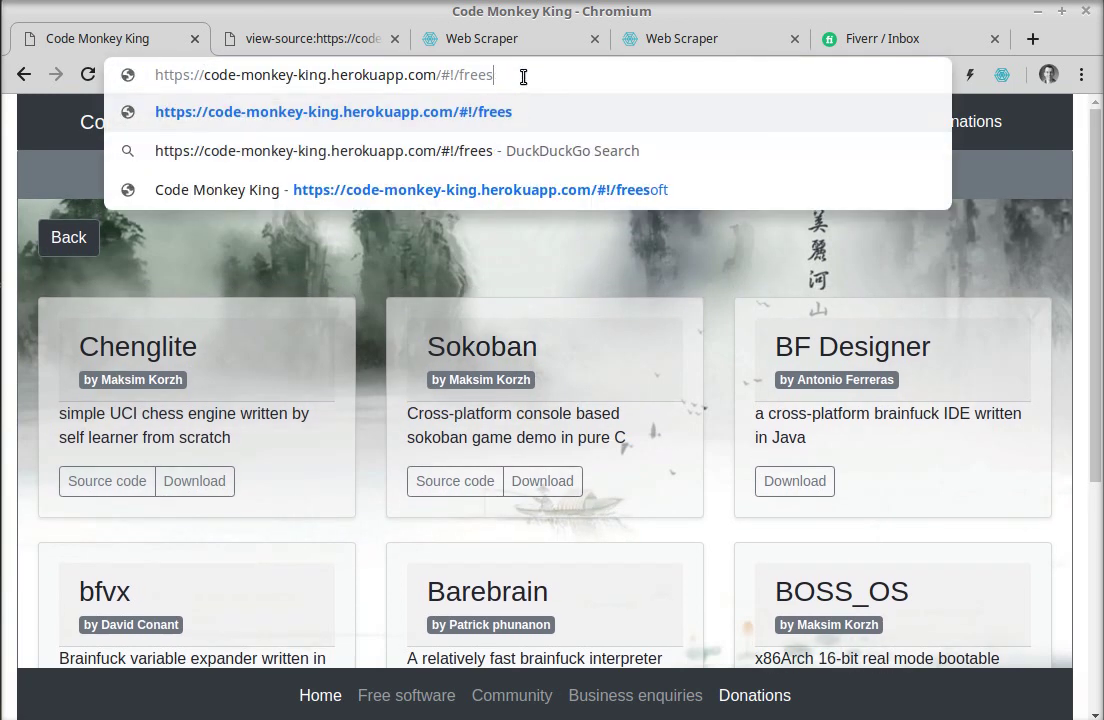
pyautogui.press('BackSpace')
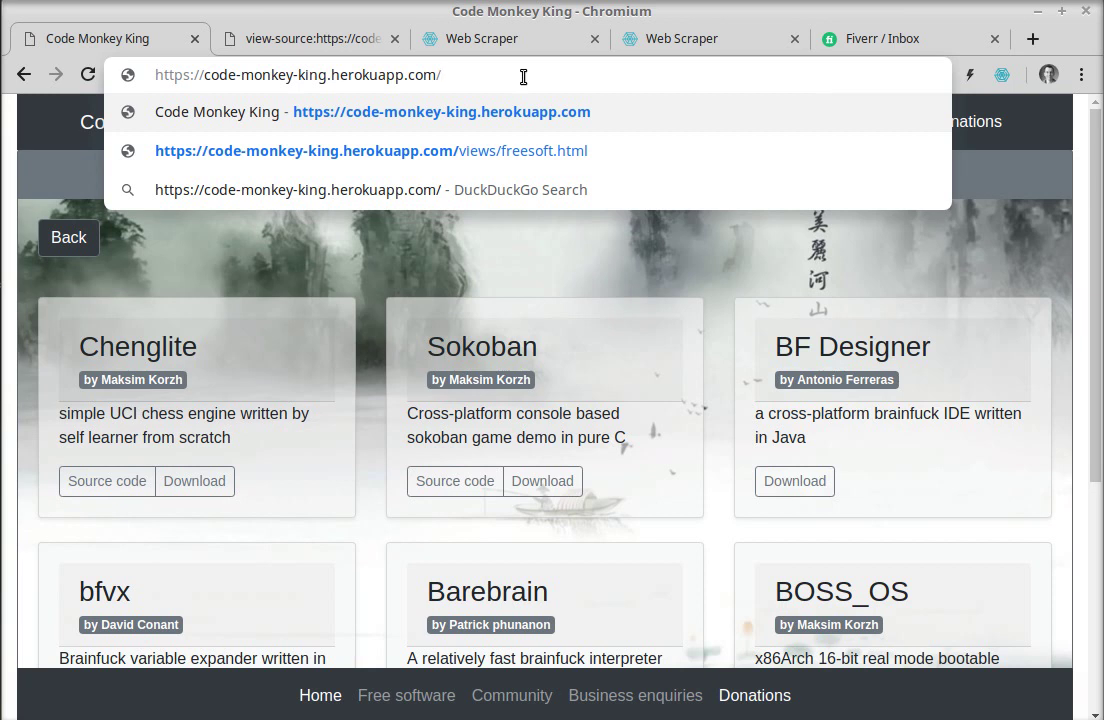
pyautogui.write('api/')
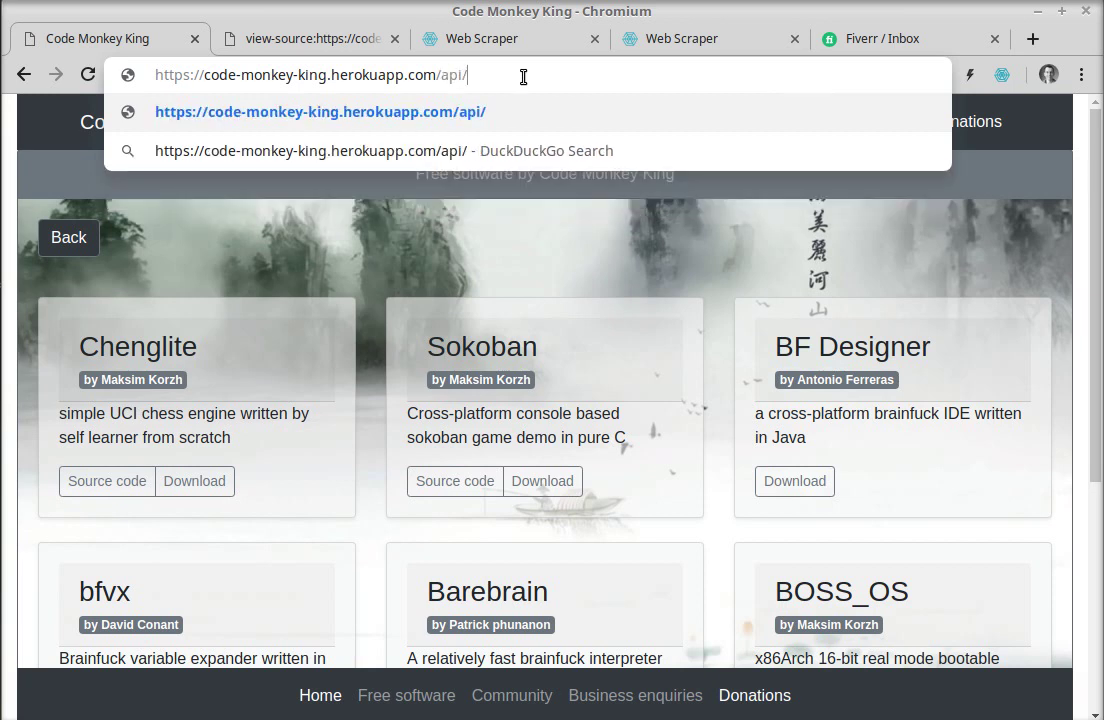
pyautogui.write('freesoft')
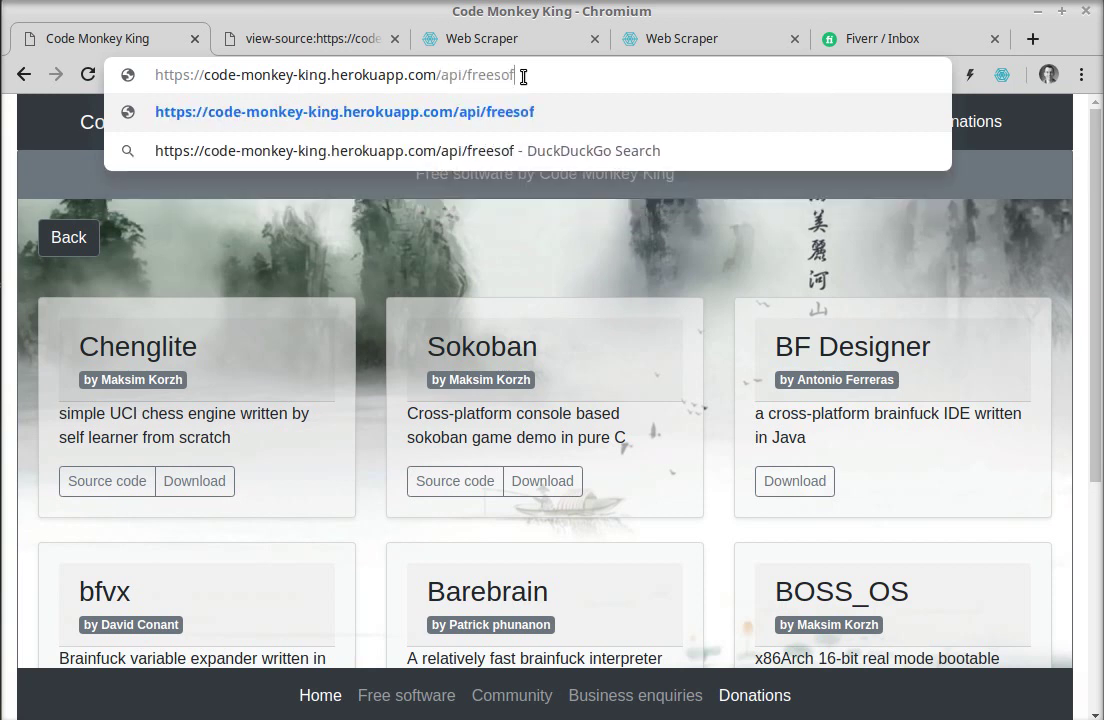
pyautogui.press('Return')
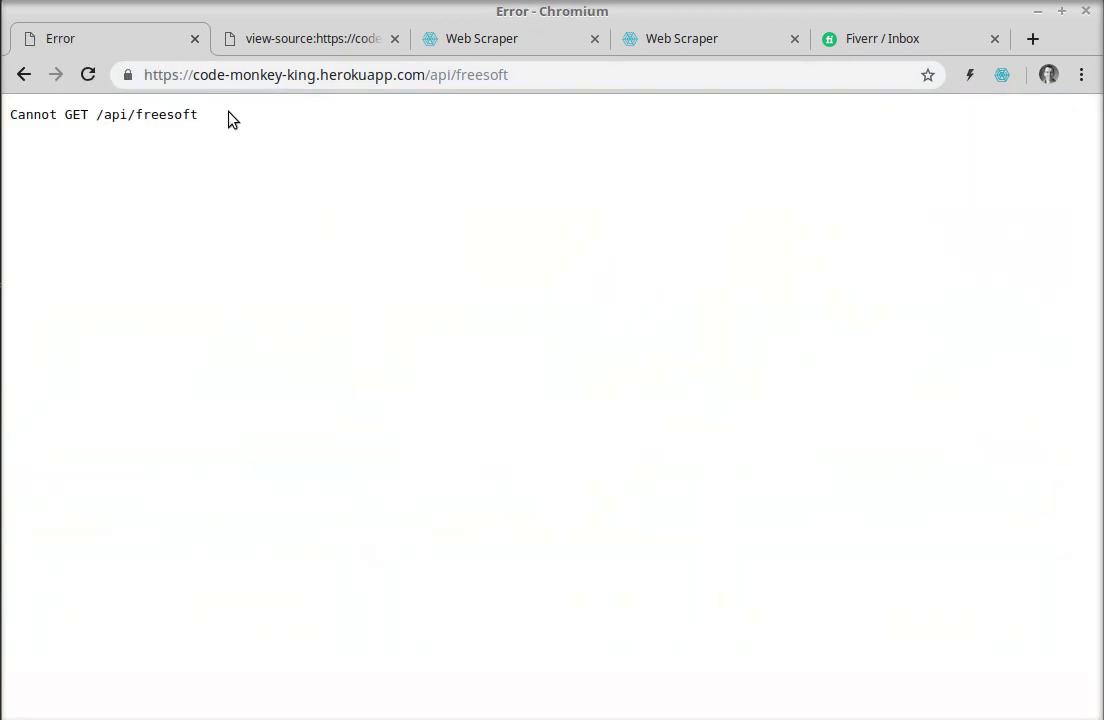
pyautogui.click(535, 77)
pyautogui.press('Home')
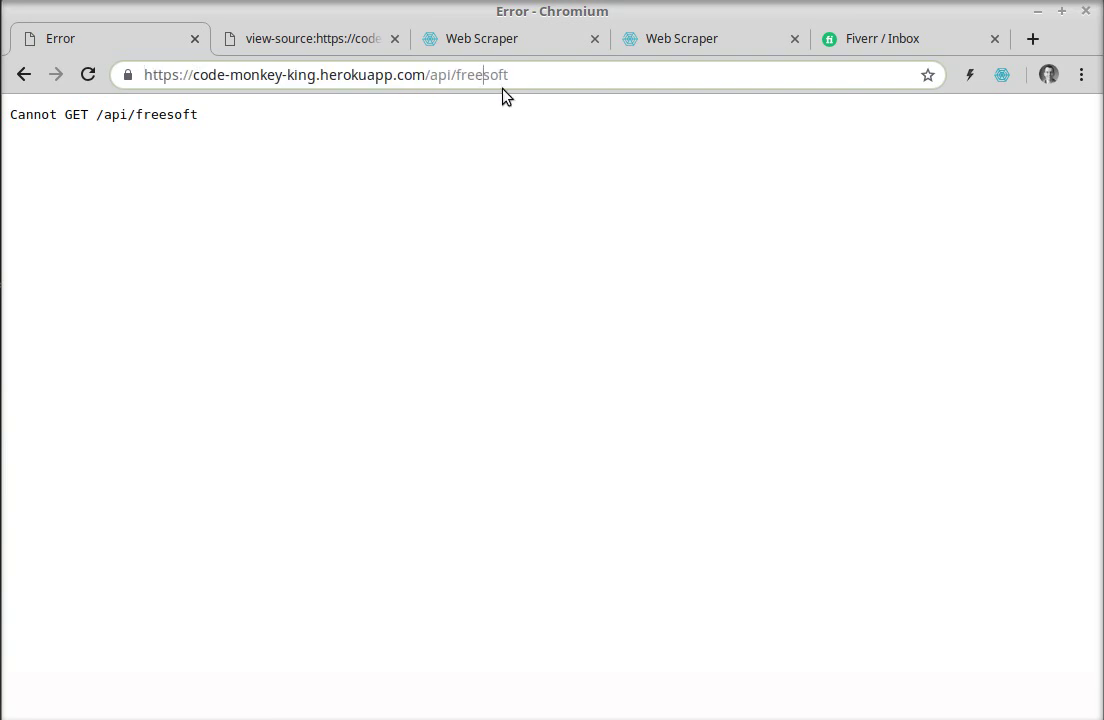
pyautogui.press('BackSpace')
pyautogui.press('BackSpace')
pyautogui.press('BackSpace')
pyautogui.press('BackSpace')
pyautogui.press('Return')
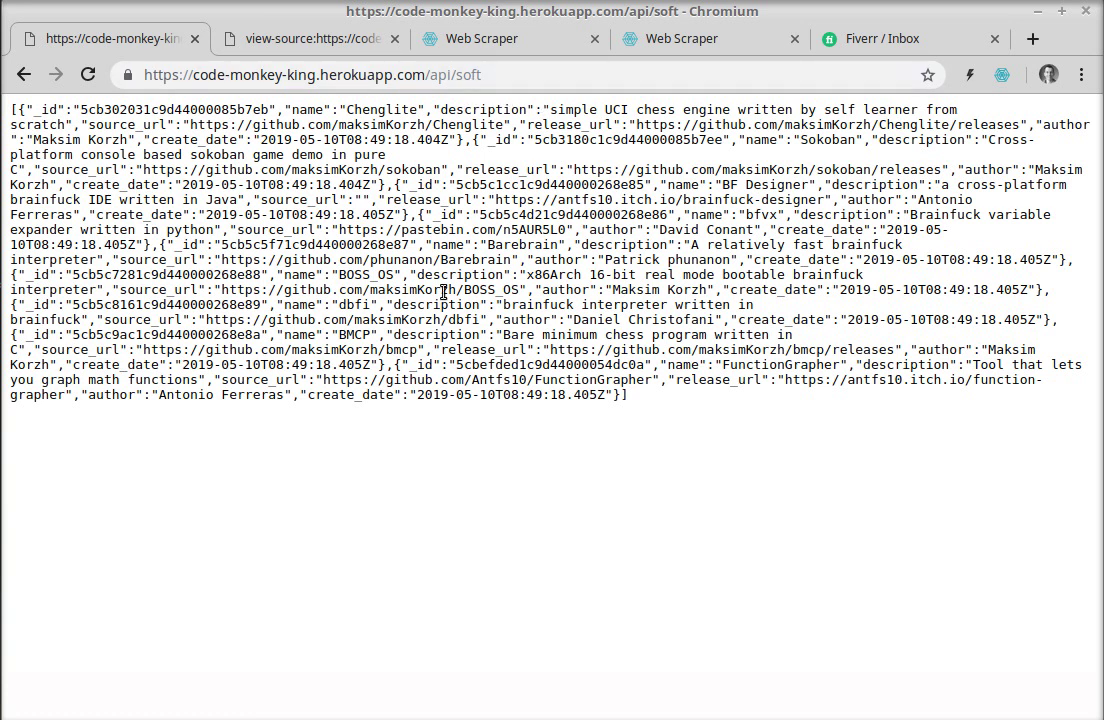
pyautogui.moveTo(10, 108); pyautogui.dragTo(746, 424)
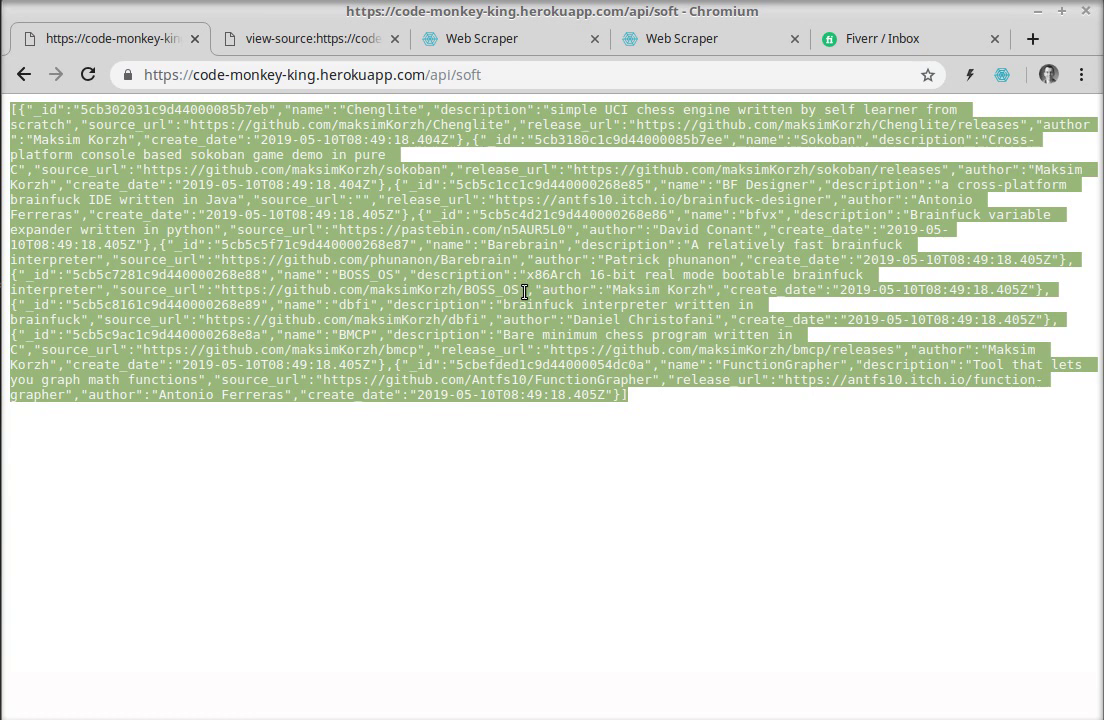
pyautogui.click(617, 412)
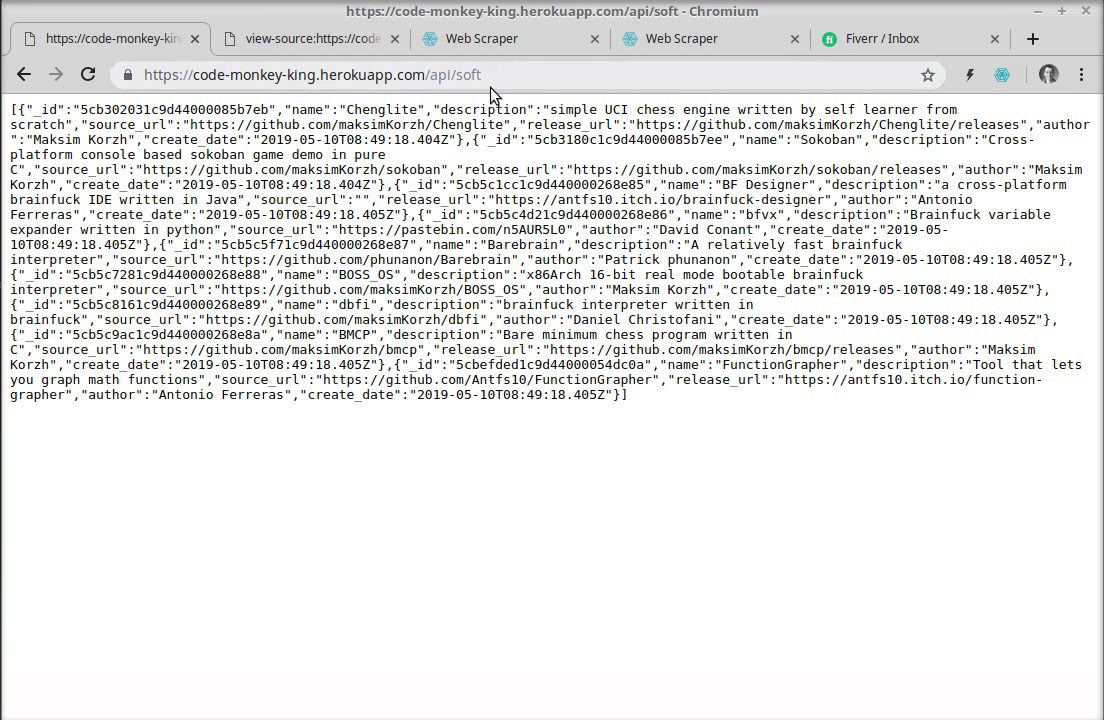
pyautogui.moveTo(12, 106); pyautogui.dragTo(706, 410)
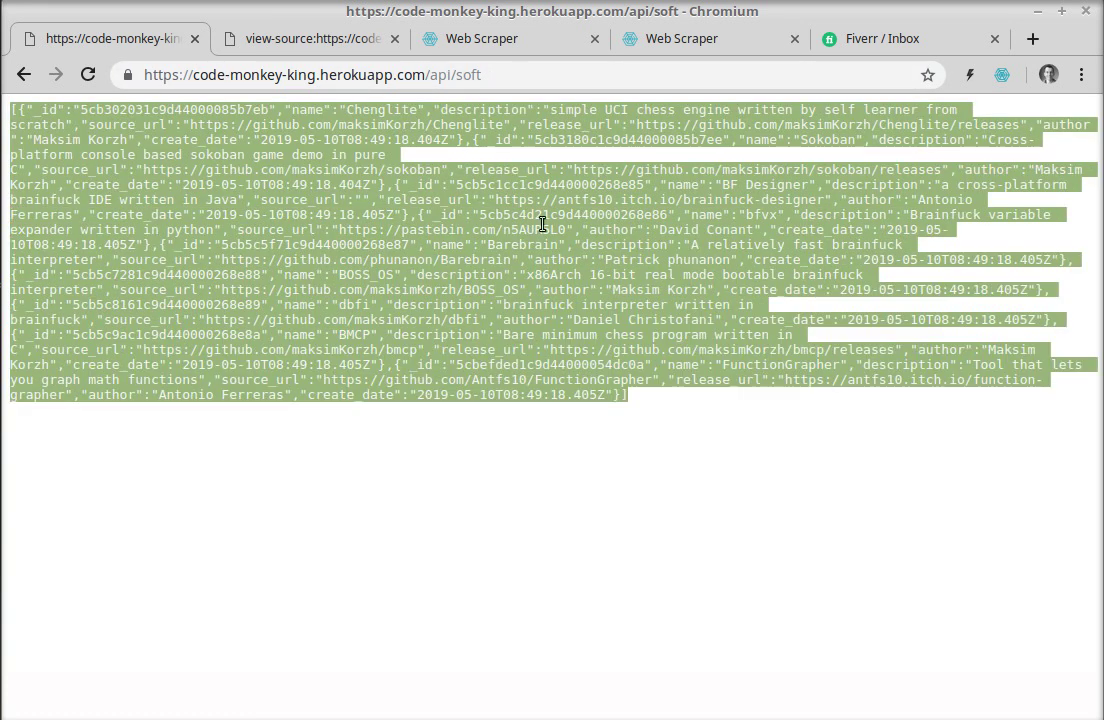
pyautogui.click(24, 75)
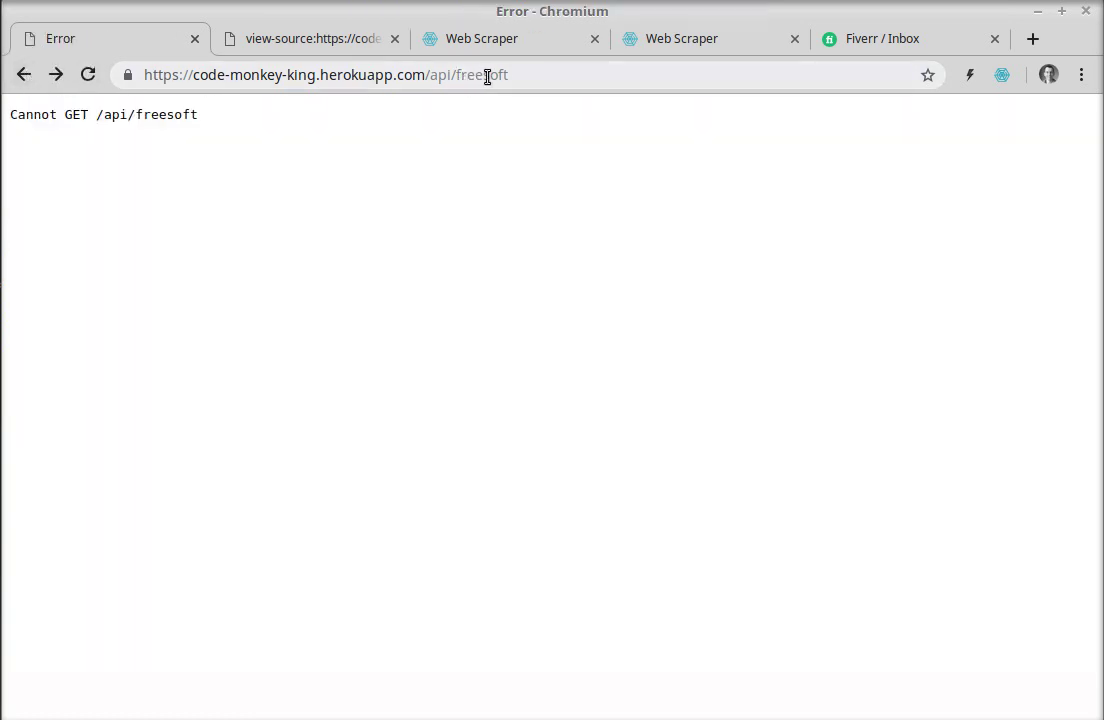
pyautogui.click(524, 76)
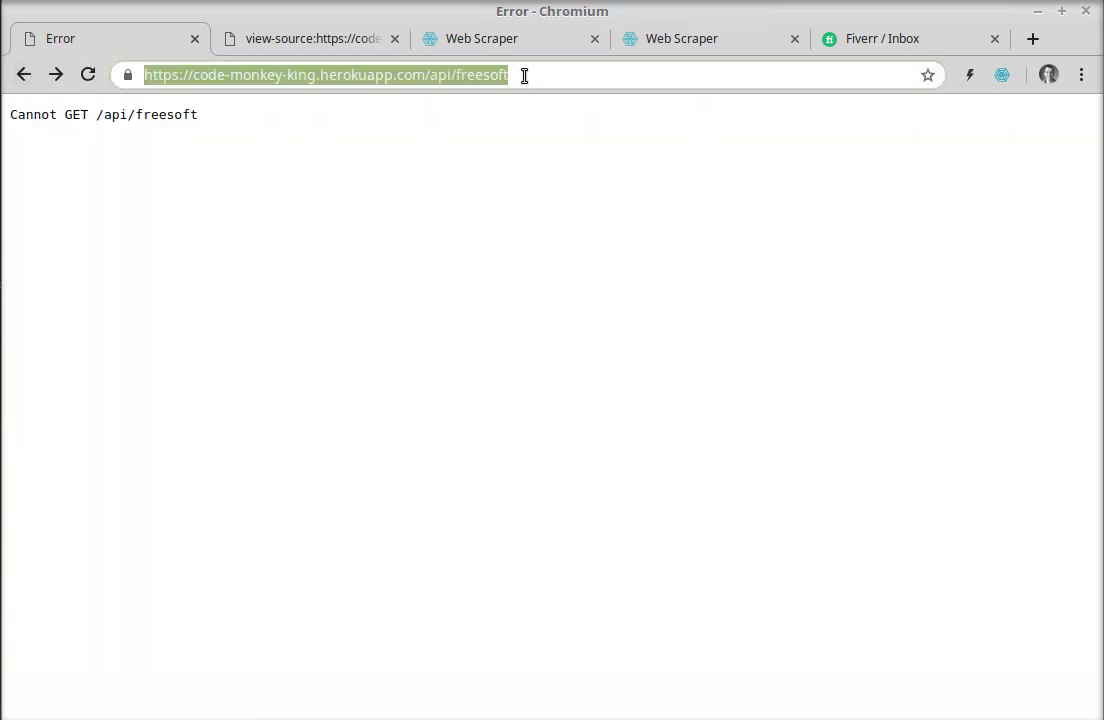
pyautogui.click(24, 76)
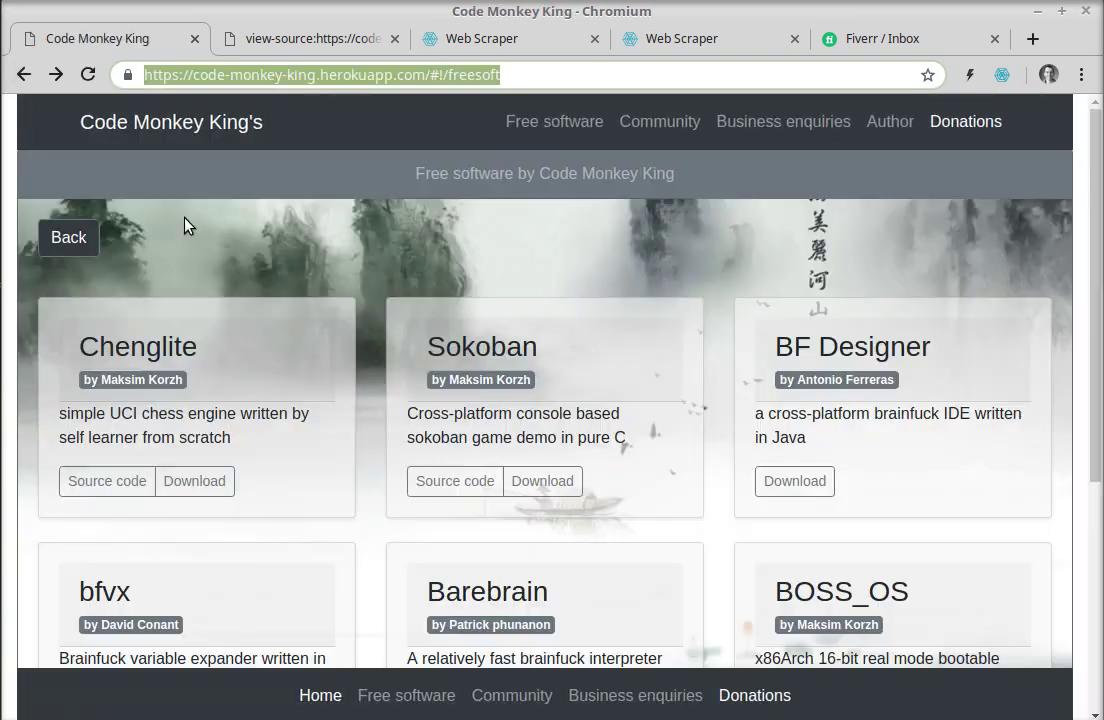
# Step: Open DevTools with Ctrl+Shift+I docked at the bottom and lower its top border slightly
pyautogui.scroll(-3, 634, 402)
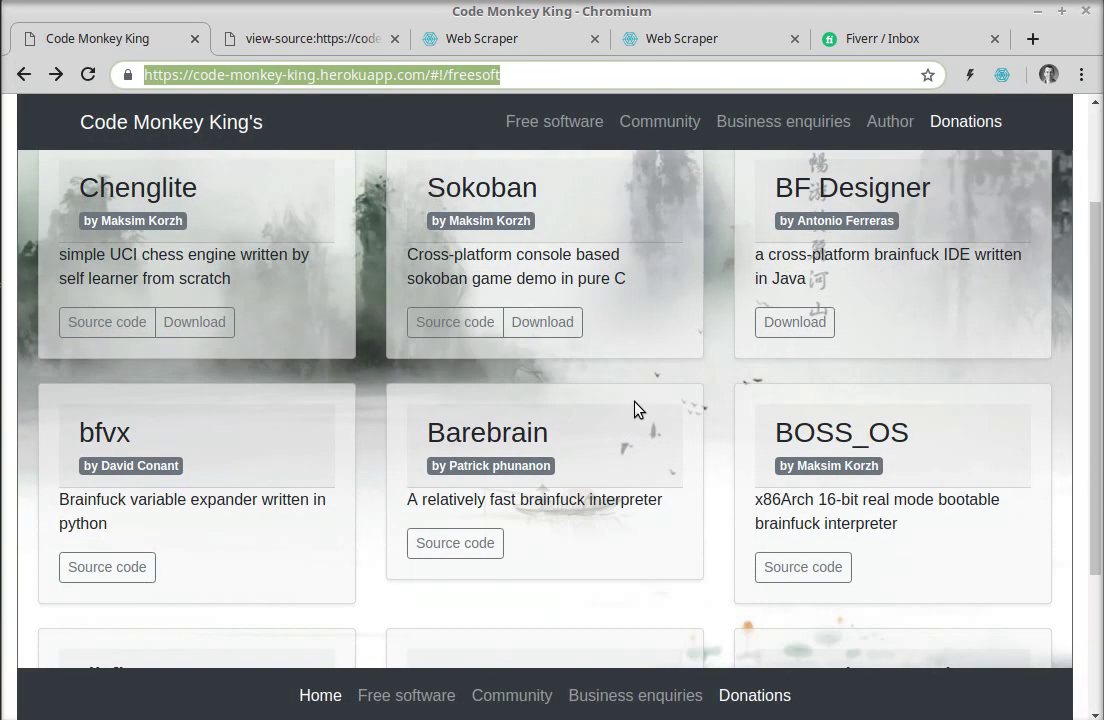
pyautogui.scroll(-4, 730, 353)
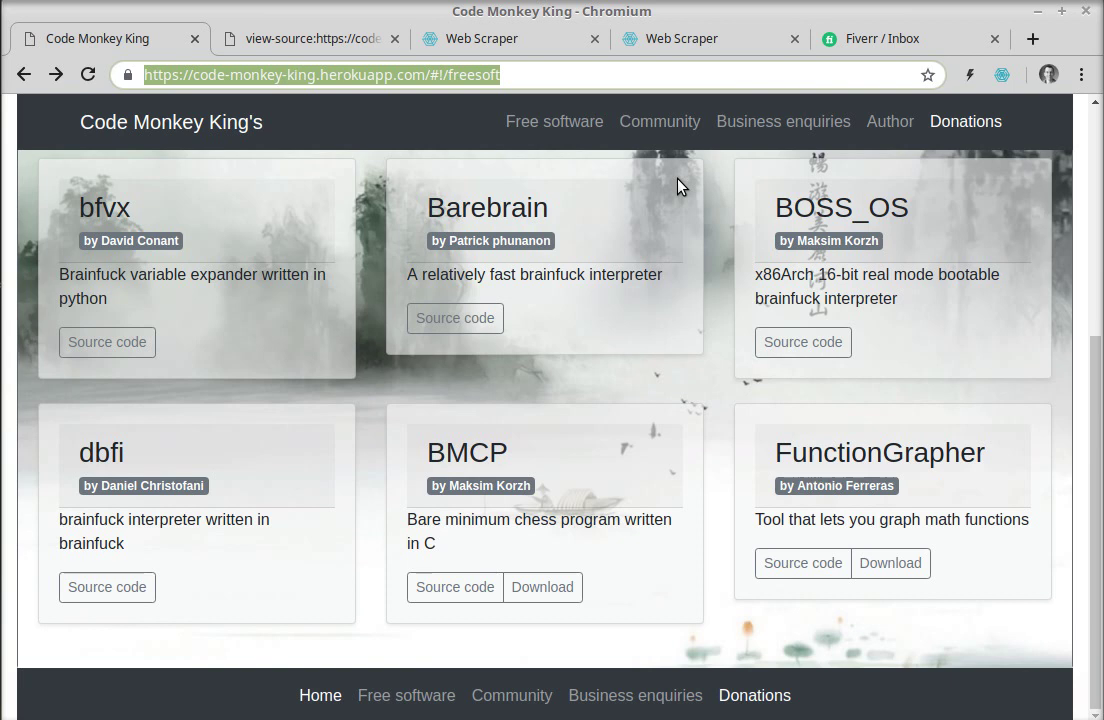
pyautogui.hotkey('ctrl', 'shift', 'i')
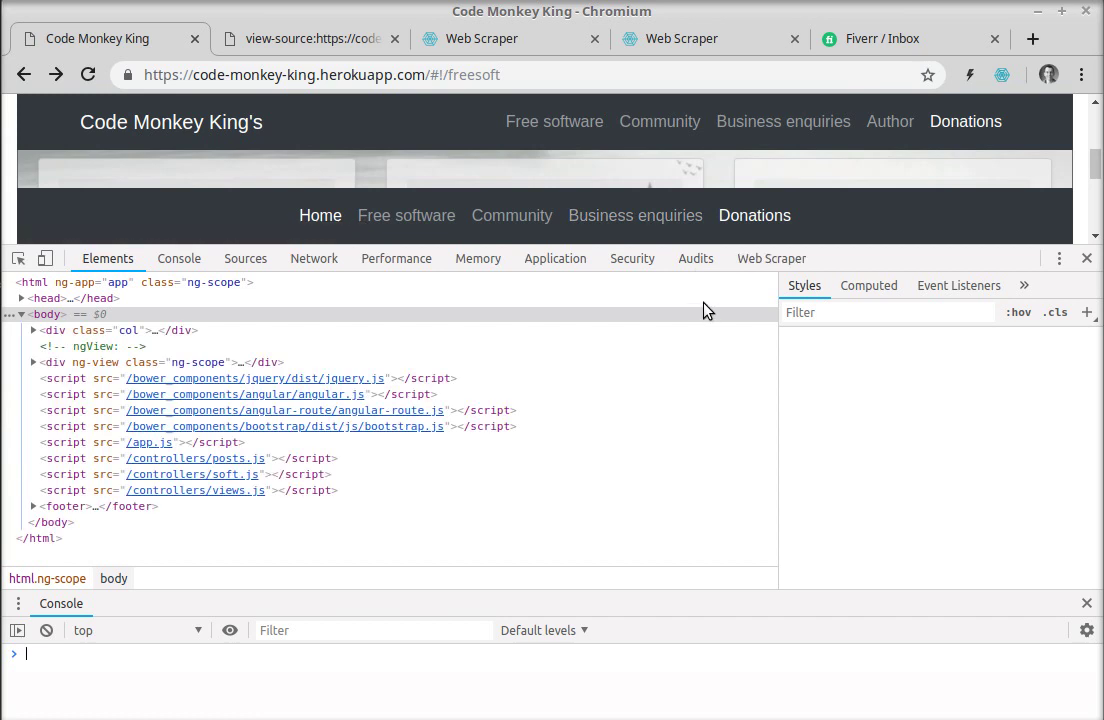
pyautogui.moveTo(611, 246); pyautogui.dragTo(616, 350)
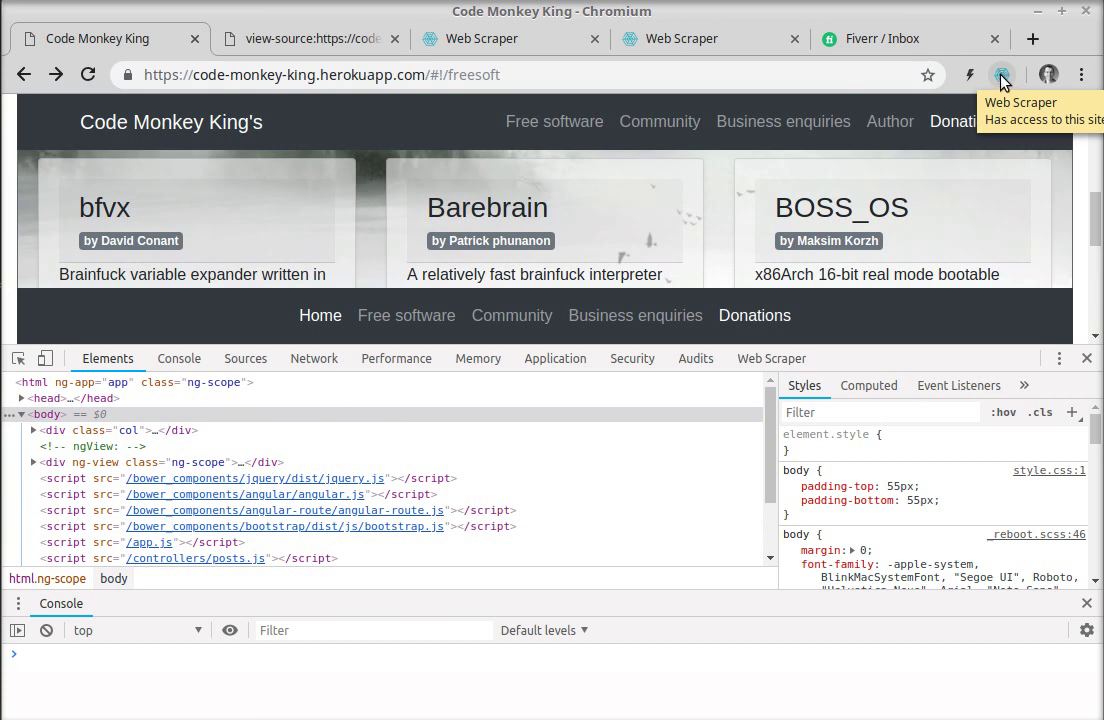
# Step: Show the Web Scraper DevTools panel, check the other tabs, and return to Code Monkey King
pyautogui.click(784, 362)
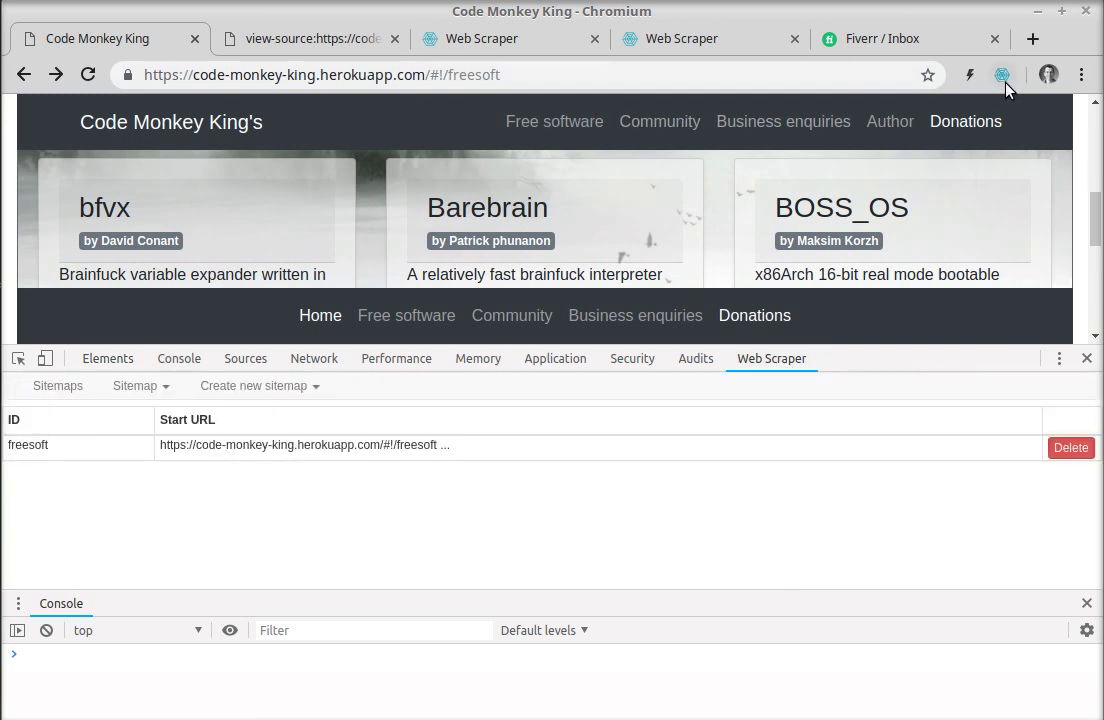
pyautogui.click(472, 38)
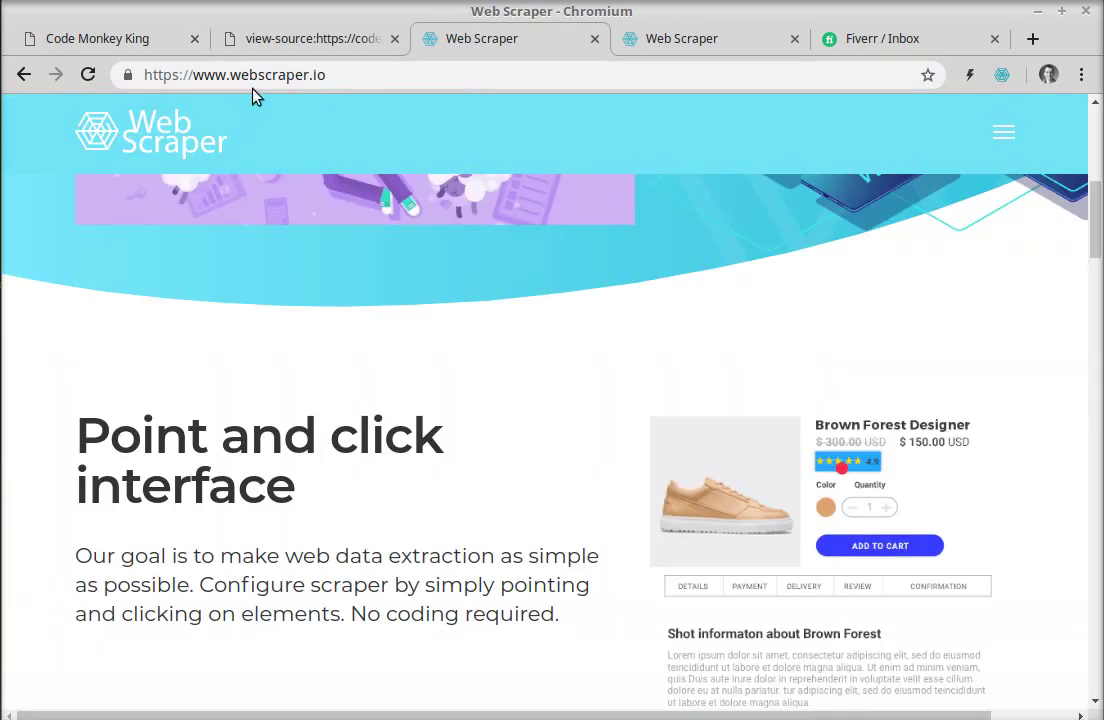
pyautogui.click(1006, 133)
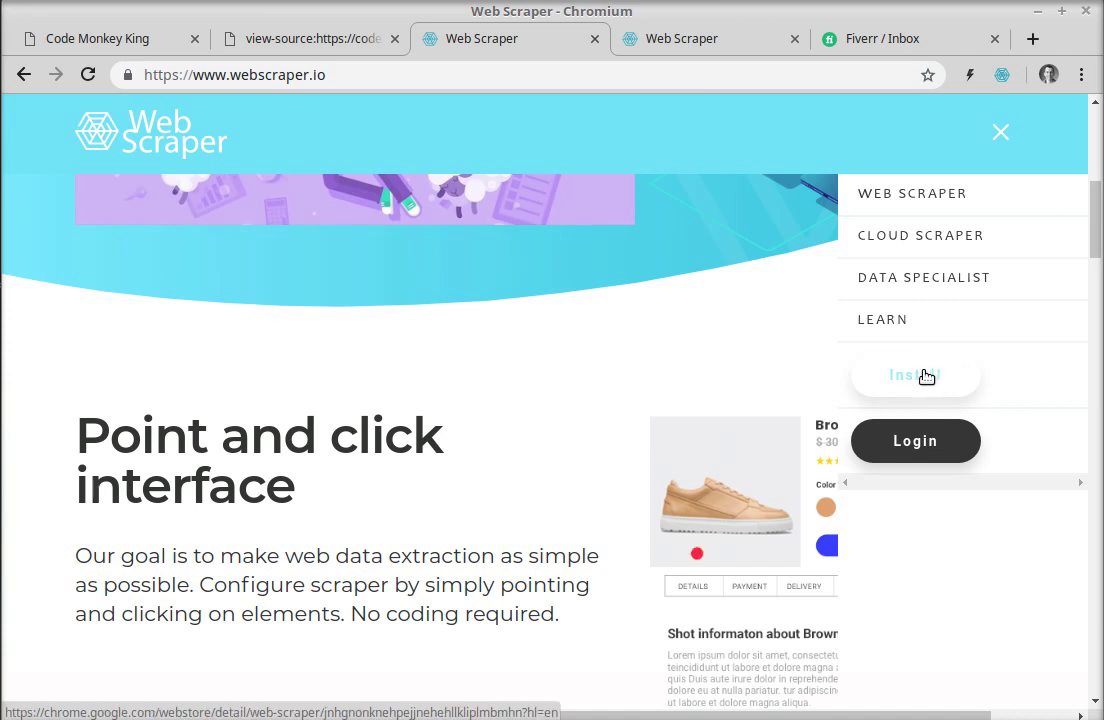
pyautogui.click(1001, 140)
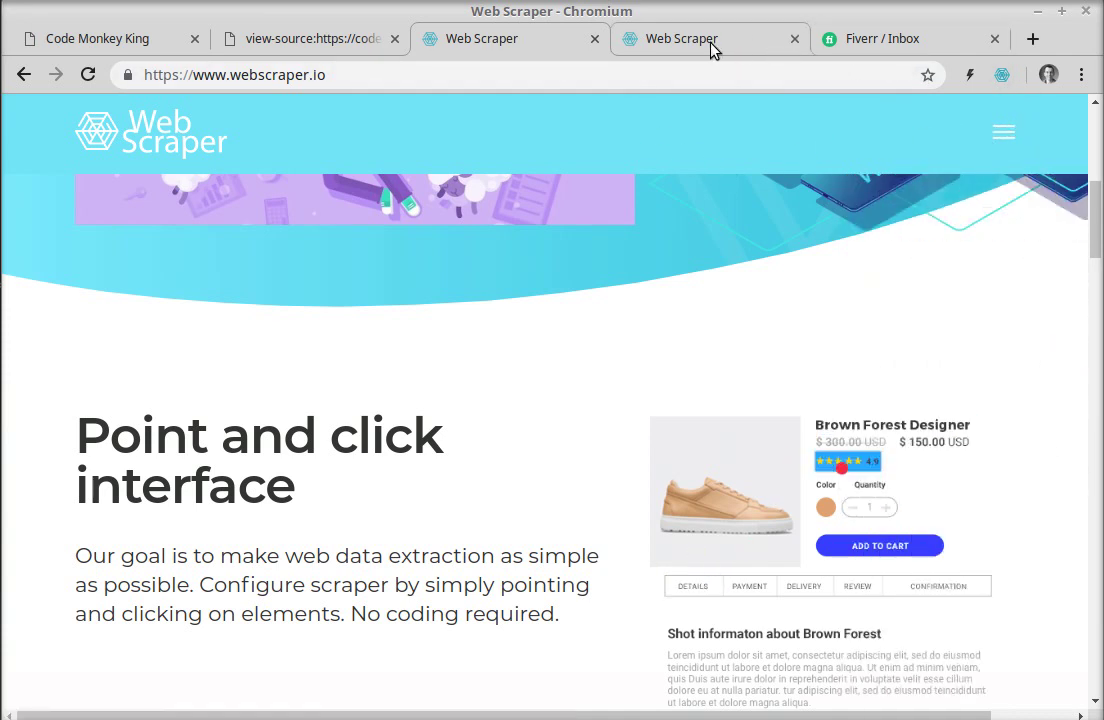
pyautogui.click(901, 39)
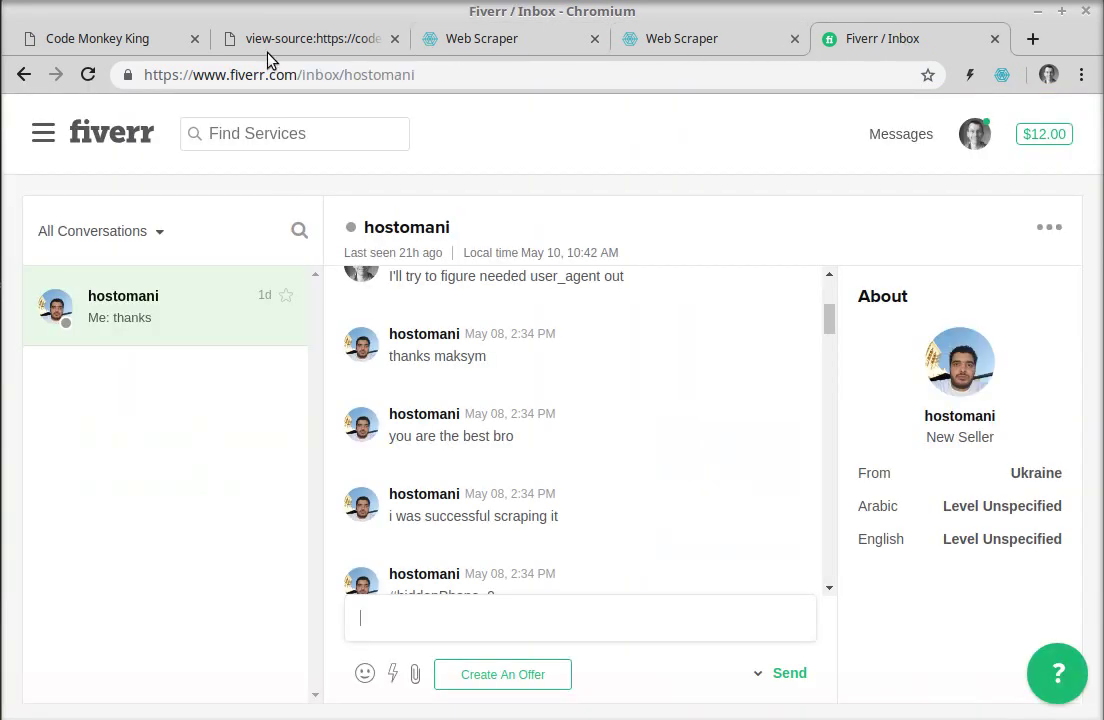
pyautogui.click(278, 40)
pyautogui.click(127, 45)
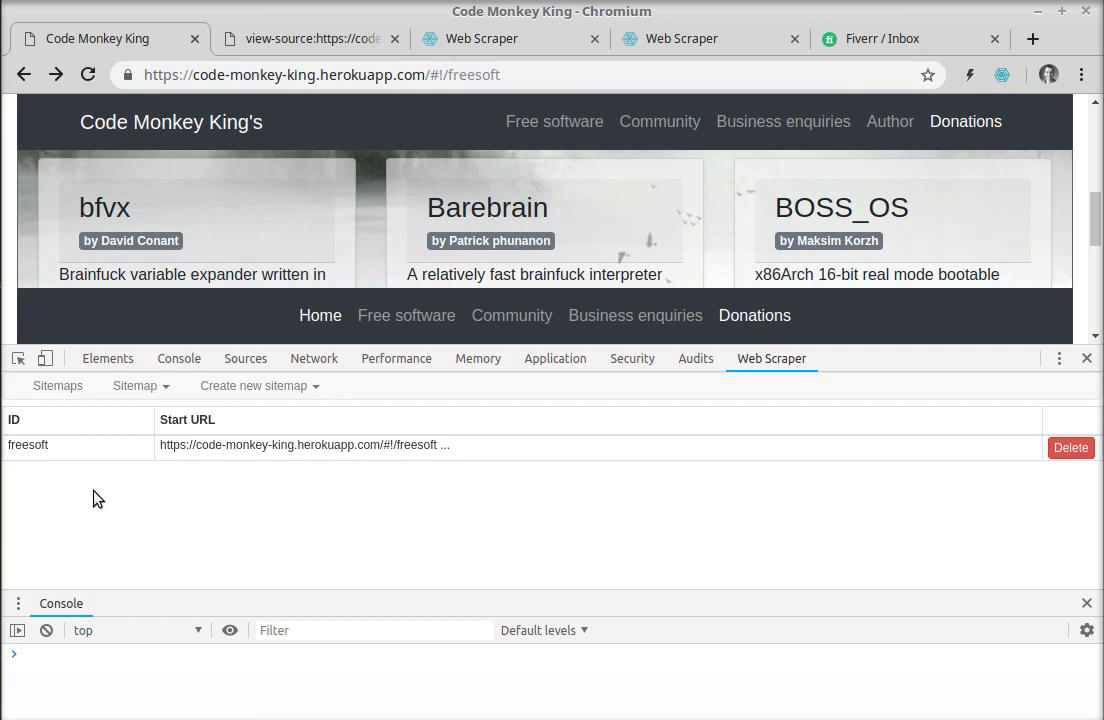
# Step: Delete the existing freesoft sitemap
pyautogui.click(1071, 448)
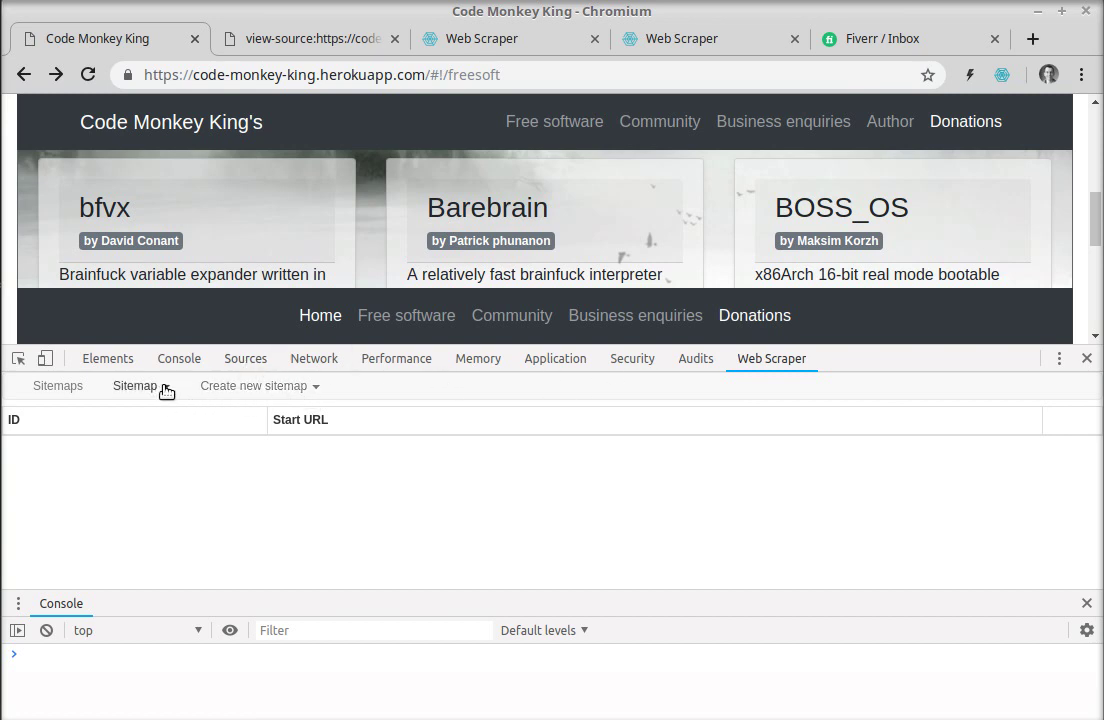
pyautogui.click(311, 390)
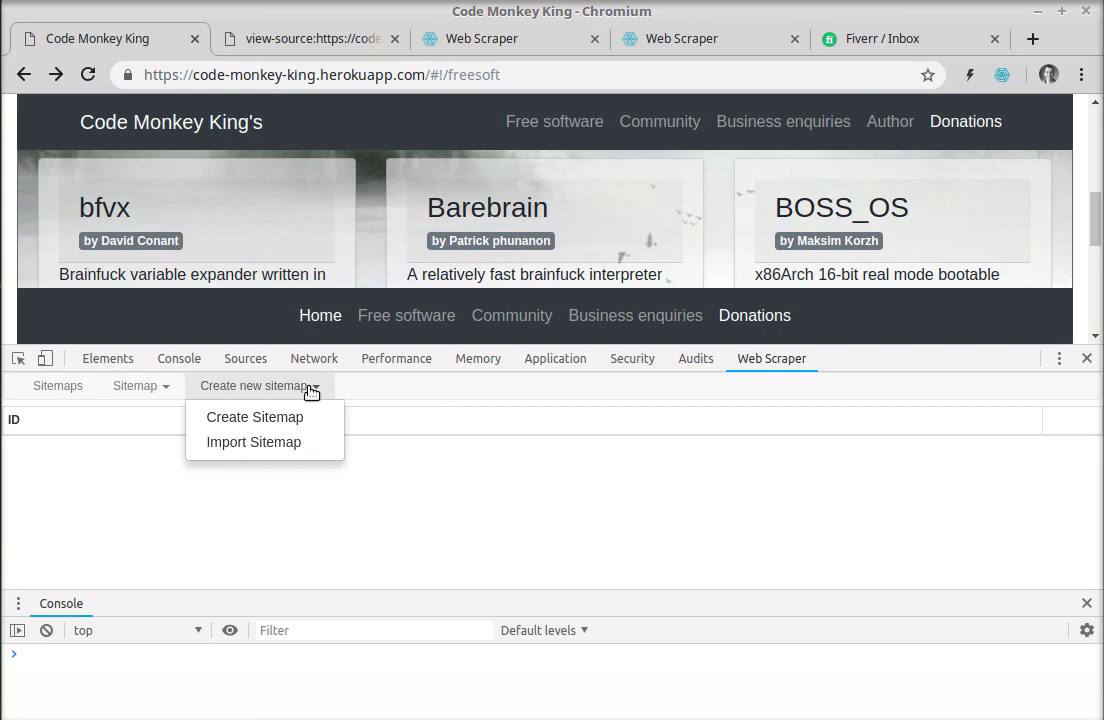
pyautogui.click(472, 478)
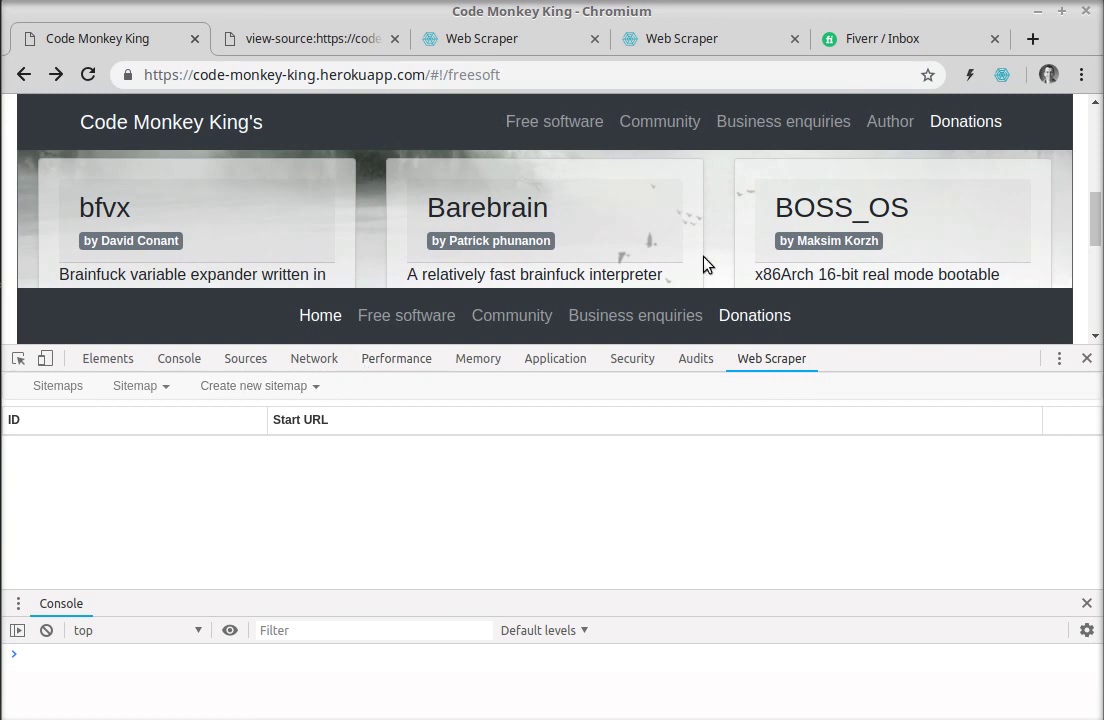
# Step: Copy the freesoft page's address from the address bar
pyautogui.click(415, 75)
pyautogui.rightClick(407, 72)
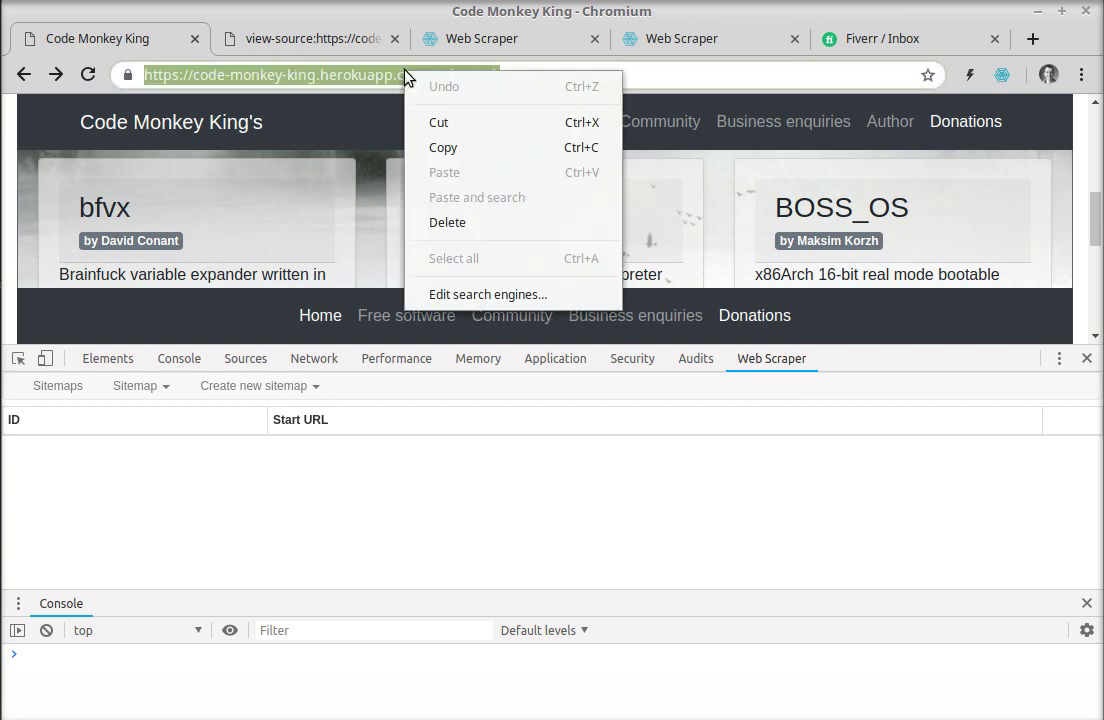
pyautogui.click(437, 155)
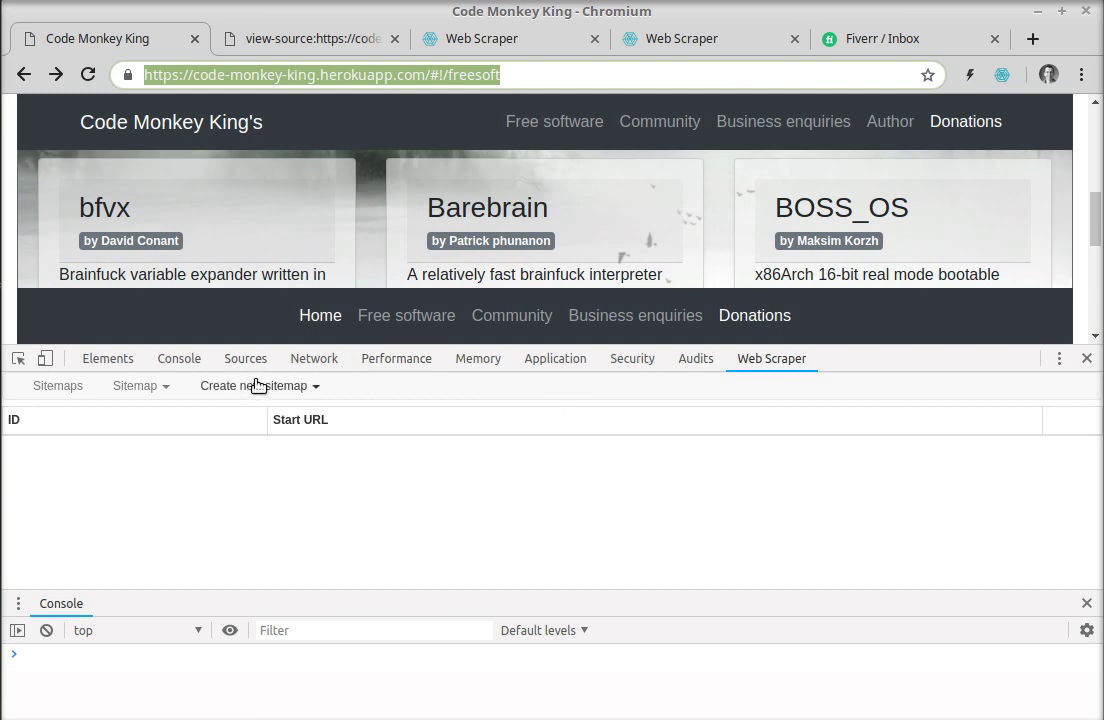
pyautogui.click(309, 393)
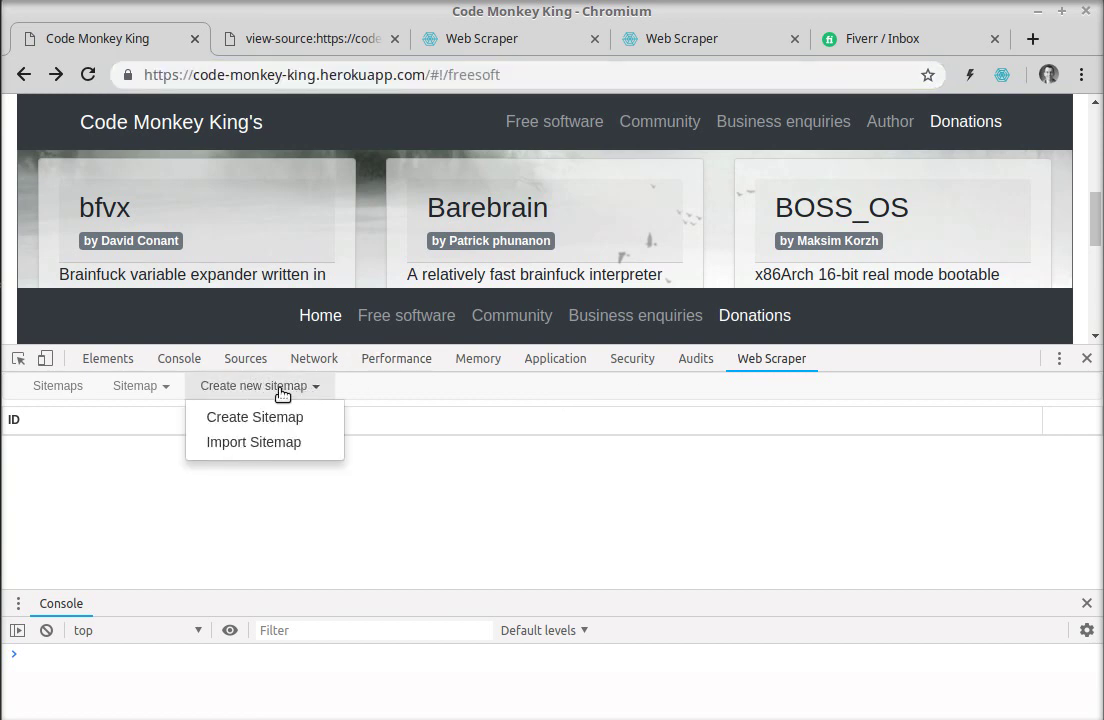
# Step: Create sitemap 'freesoft' with the pasted freesoft page address as its Start URL
pyautogui.click(239, 420)
pyautogui.click(71, 444)
pyautogui.write('free')
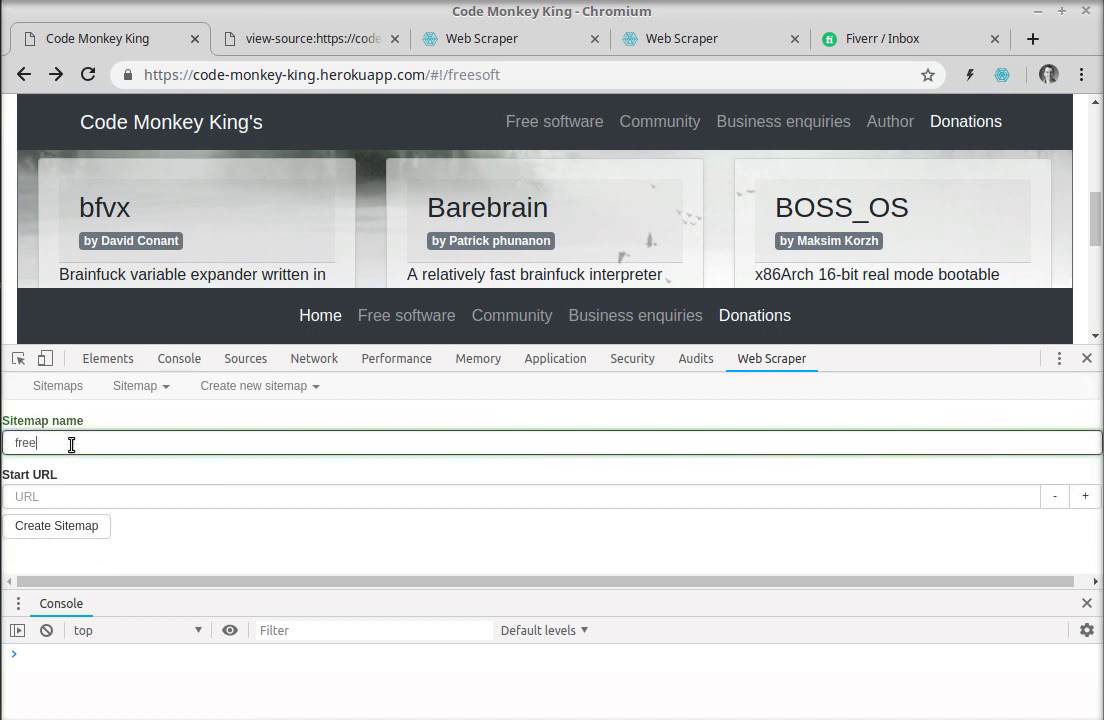
pyautogui.click(55, 493)
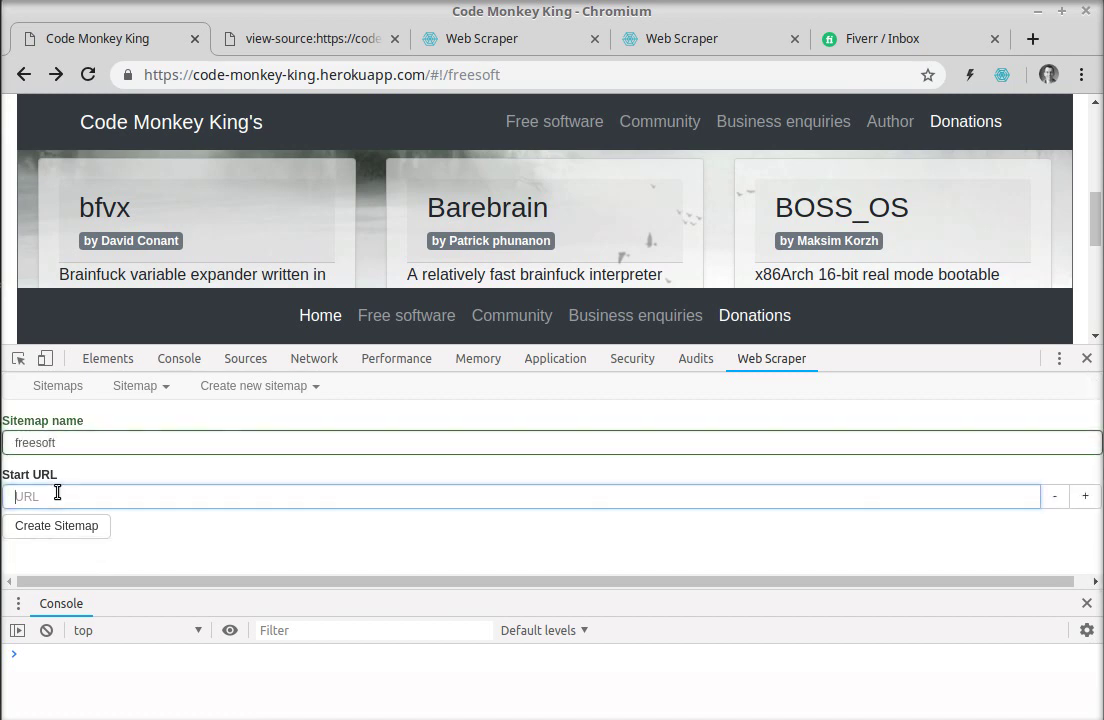
pyautogui.rightClick(56, 493)
pyautogui.click(120, 297)
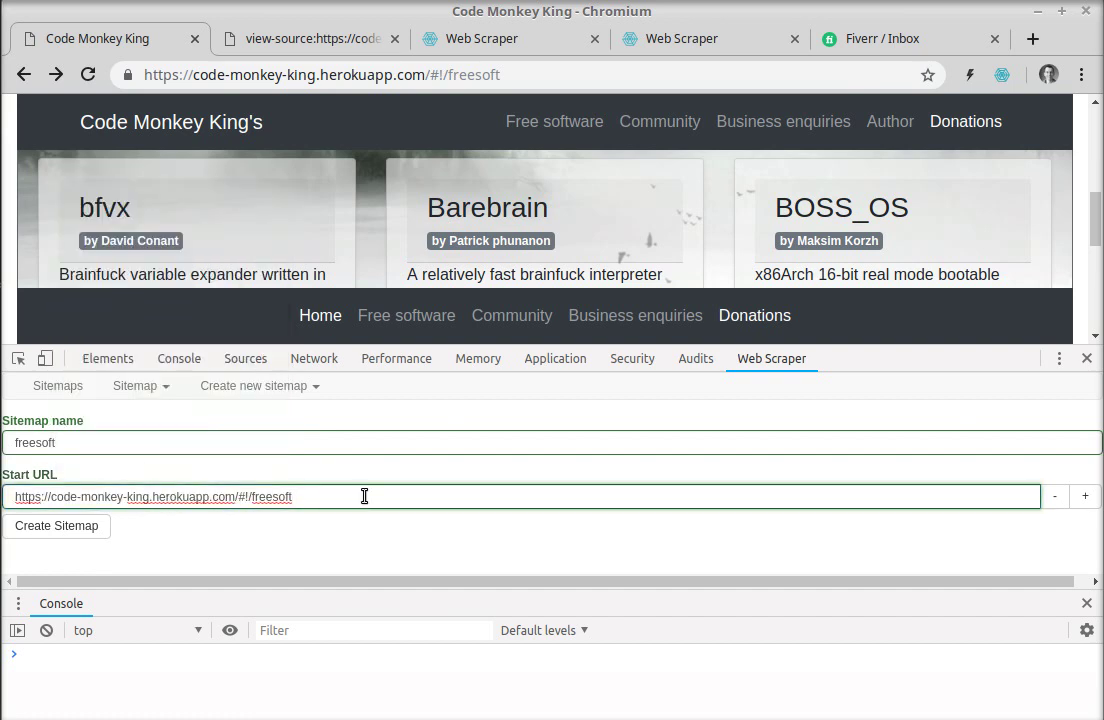
pyautogui.click(30, 528)
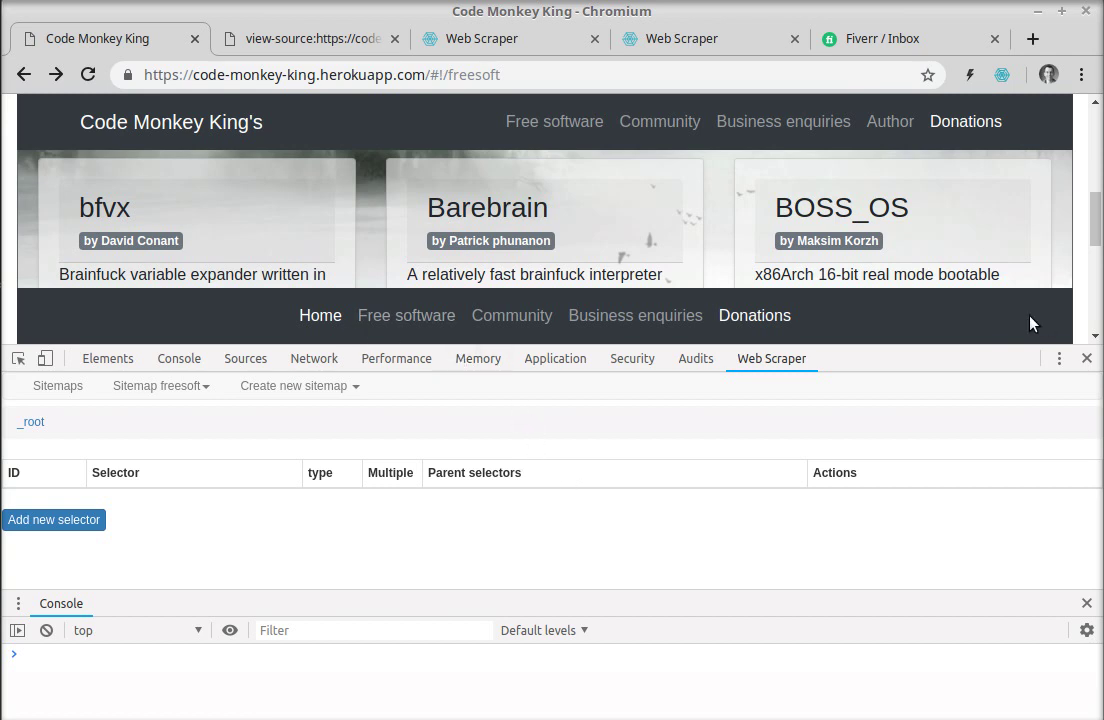
pyautogui.moveTo(988, 395); pyautogui.dragTo(981, 570)
pyautogui.scroll(-2, 792, 338)
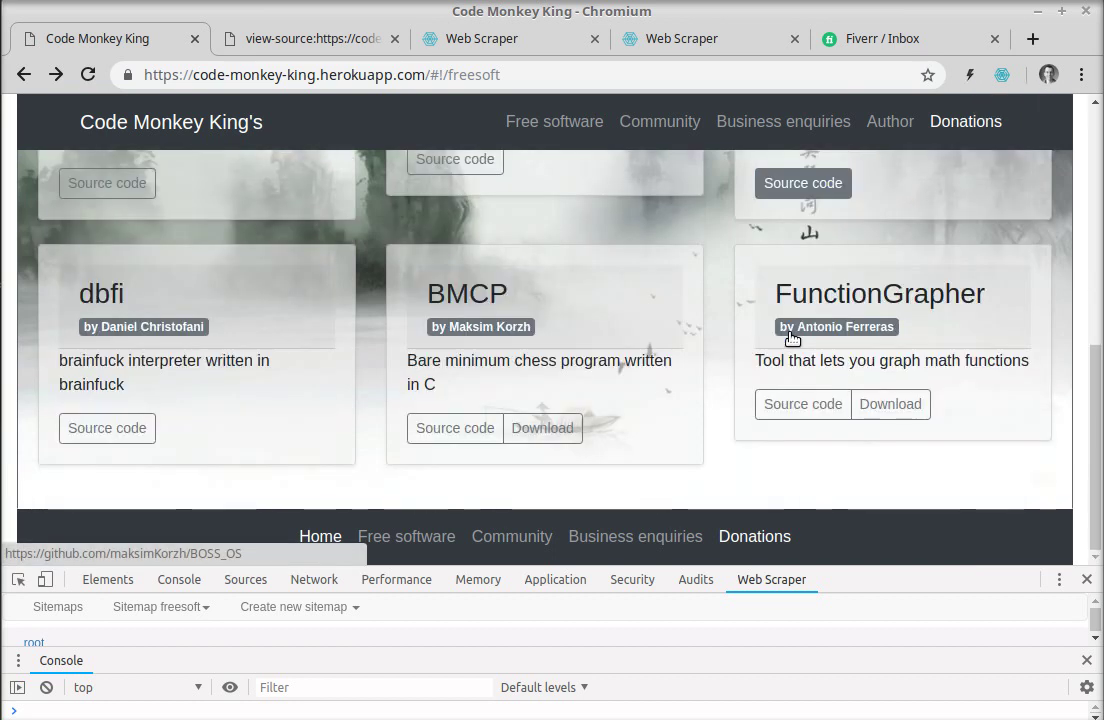
pyautogui.scroll(5, 792, 338)
pyautogui.scroll(3, 700, 330)
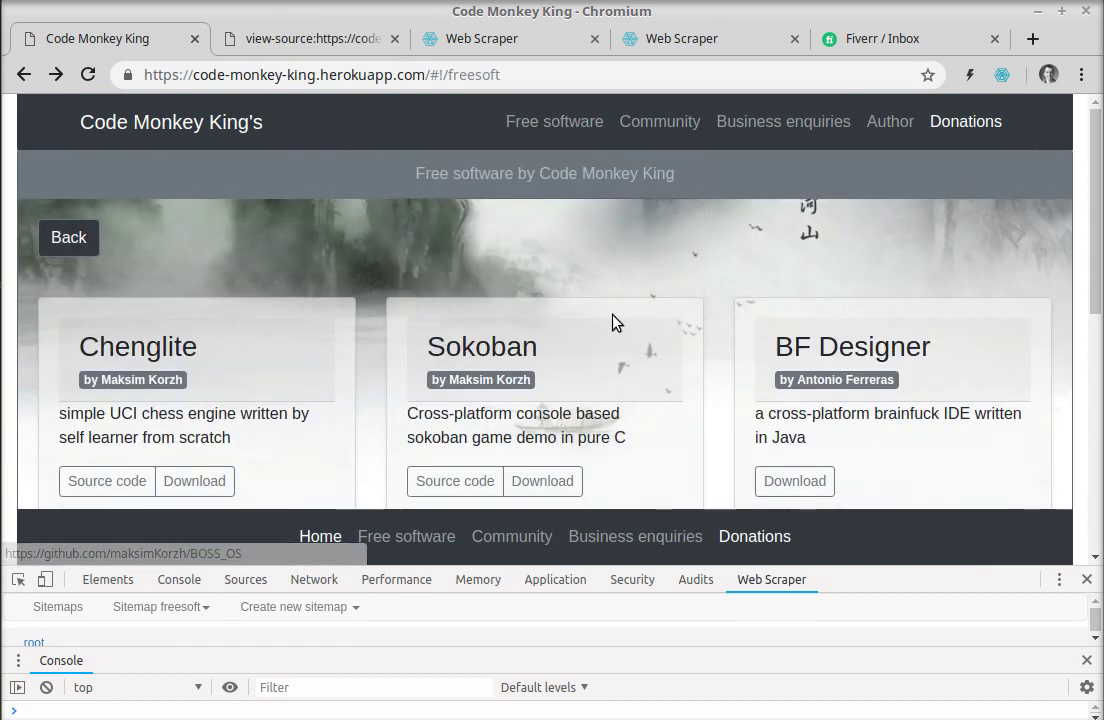
pyautogui.scroll(-4, 300, 320)
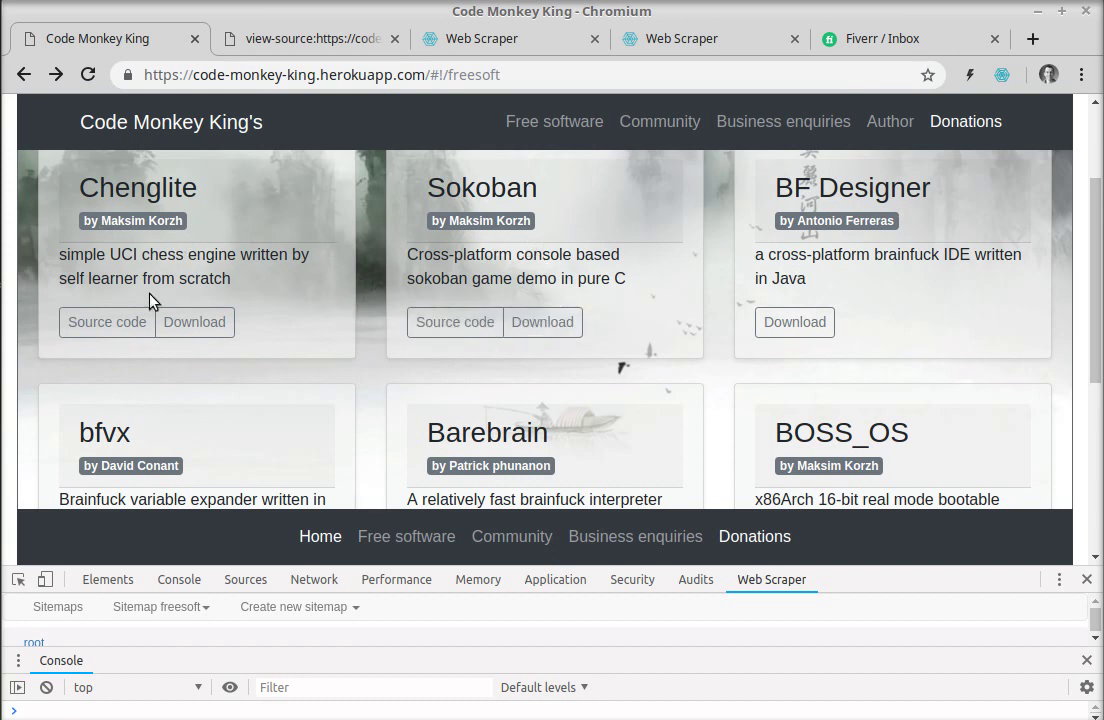
pyautogui.scroll(-1, 882, 320)
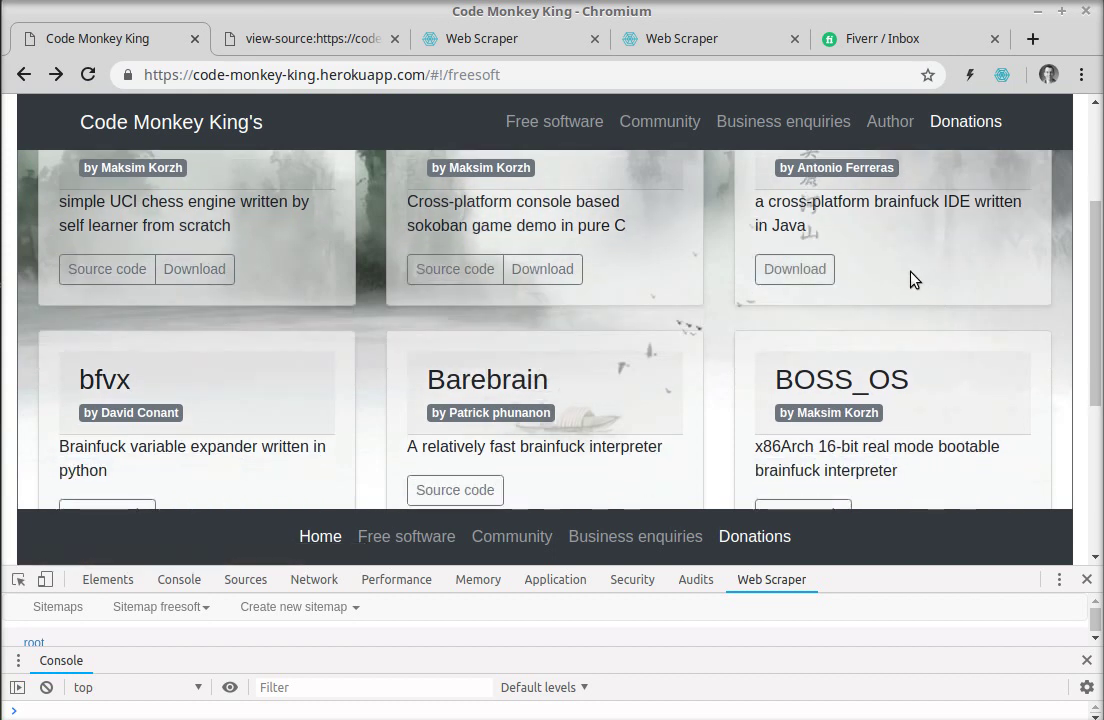
pyautogui.scroll(-3, 860, 262)
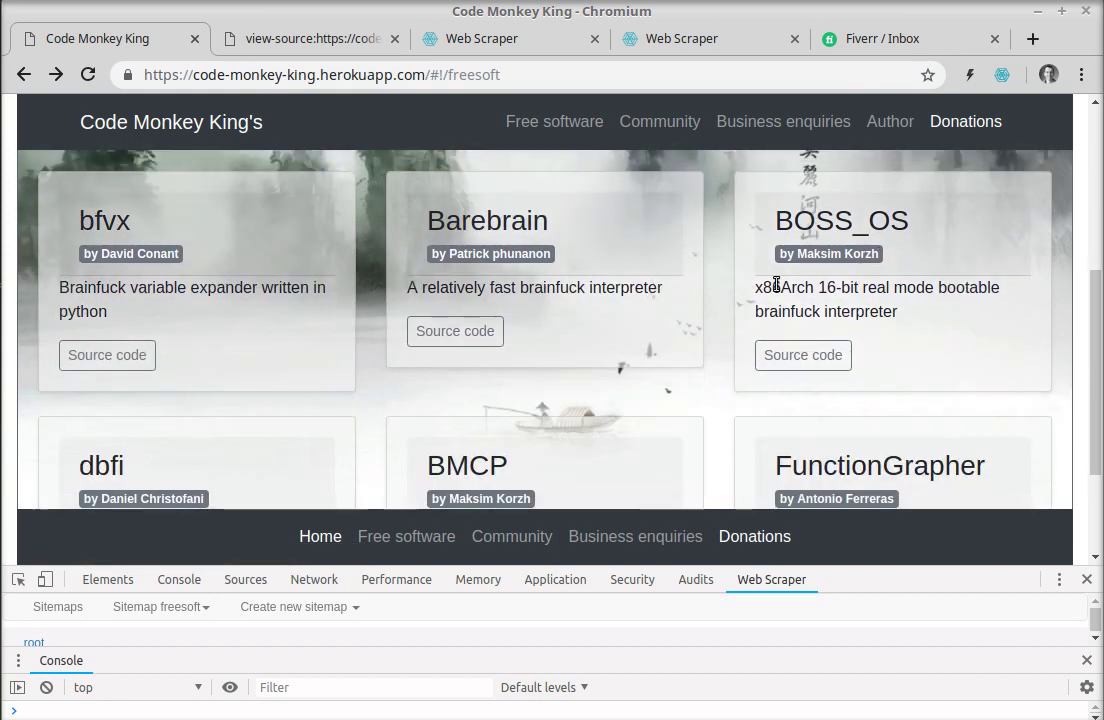
pyautogui.scroll(-1, 580, 357)
pyautogui.scroll(-3, 490, 394)
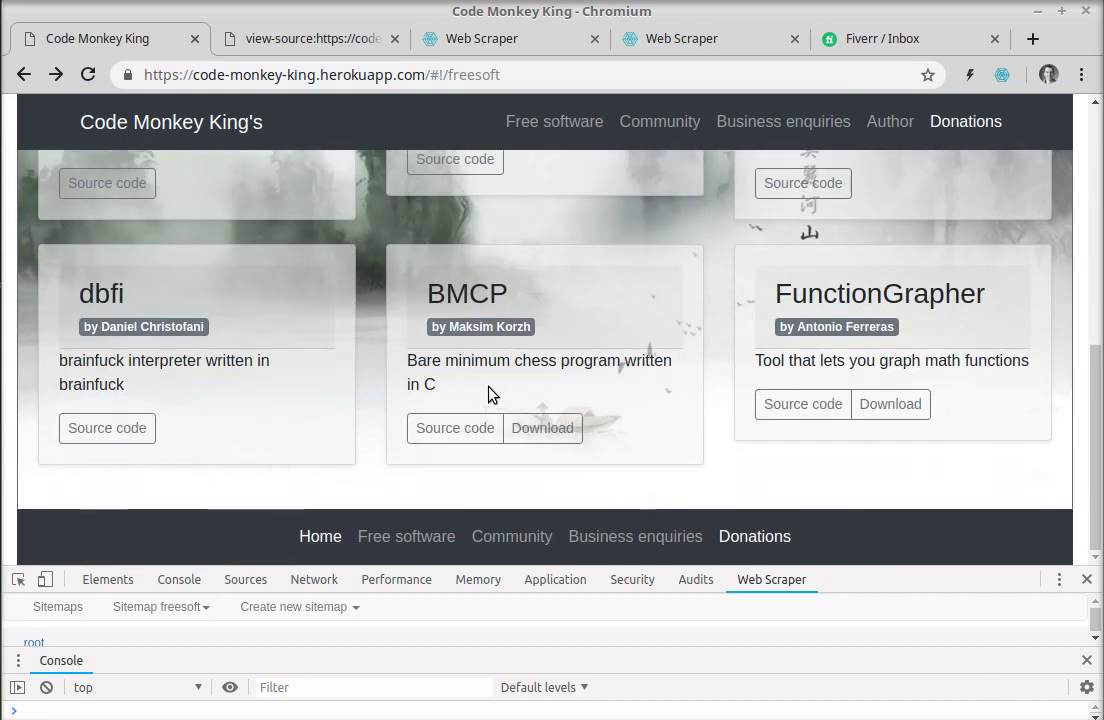
pyautogui.scroll(4, 733, 408)
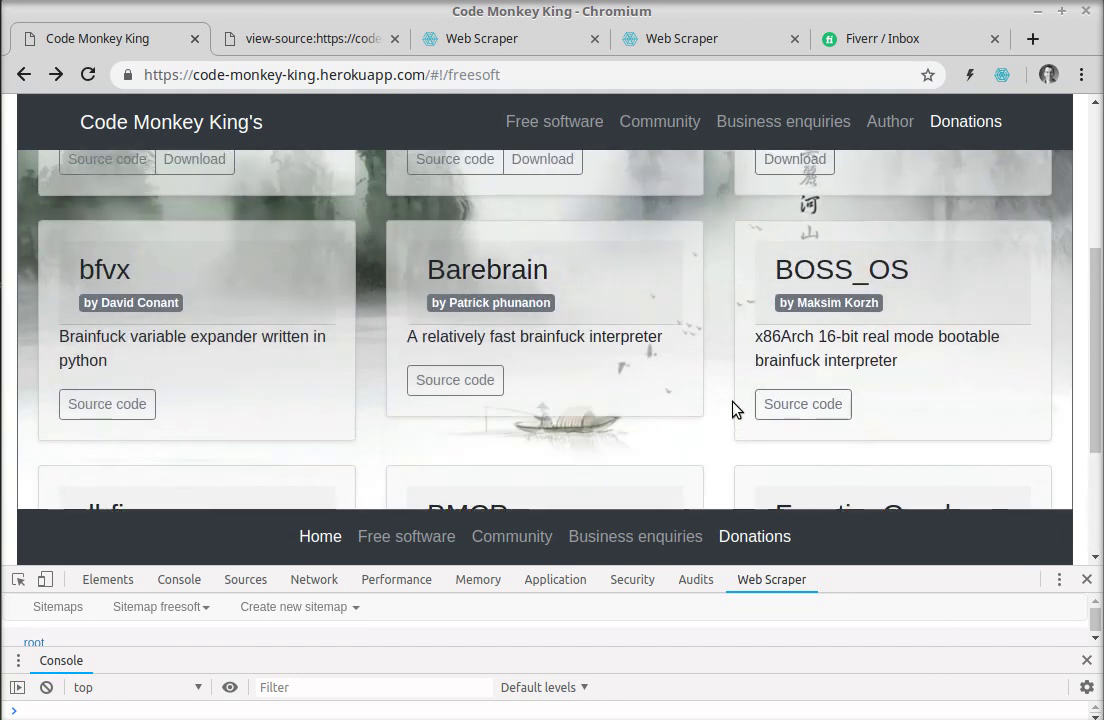
pyautogui.scroll(5, 732, 409)
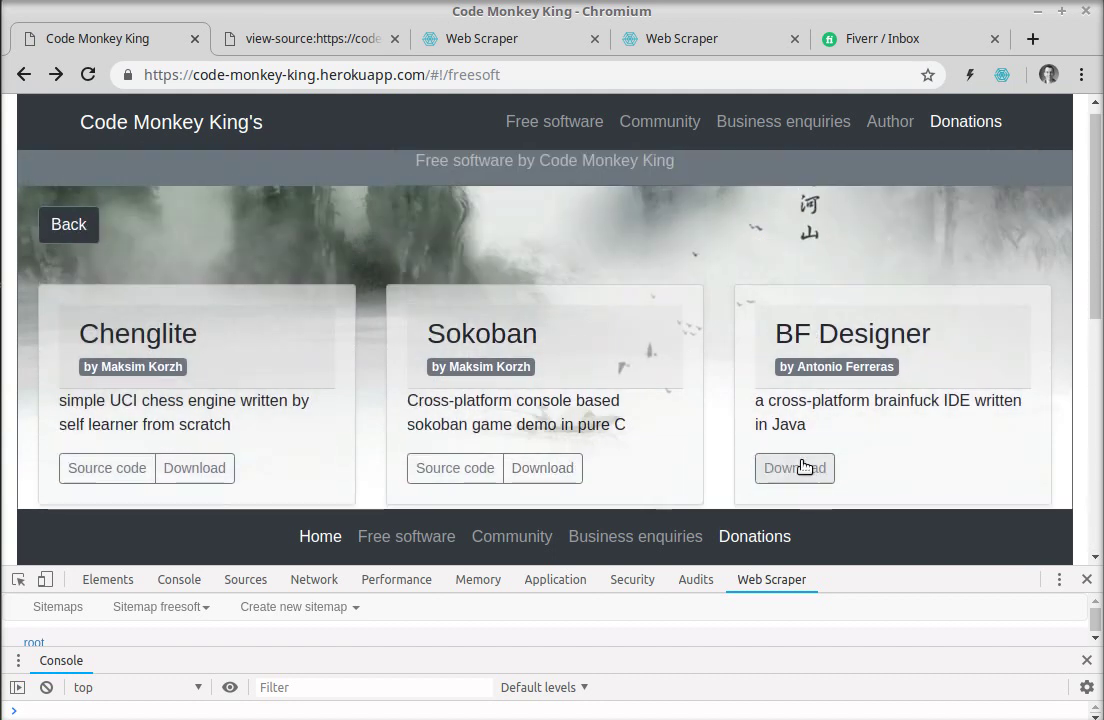
pyautogui.scroll(-2, 600, 405)
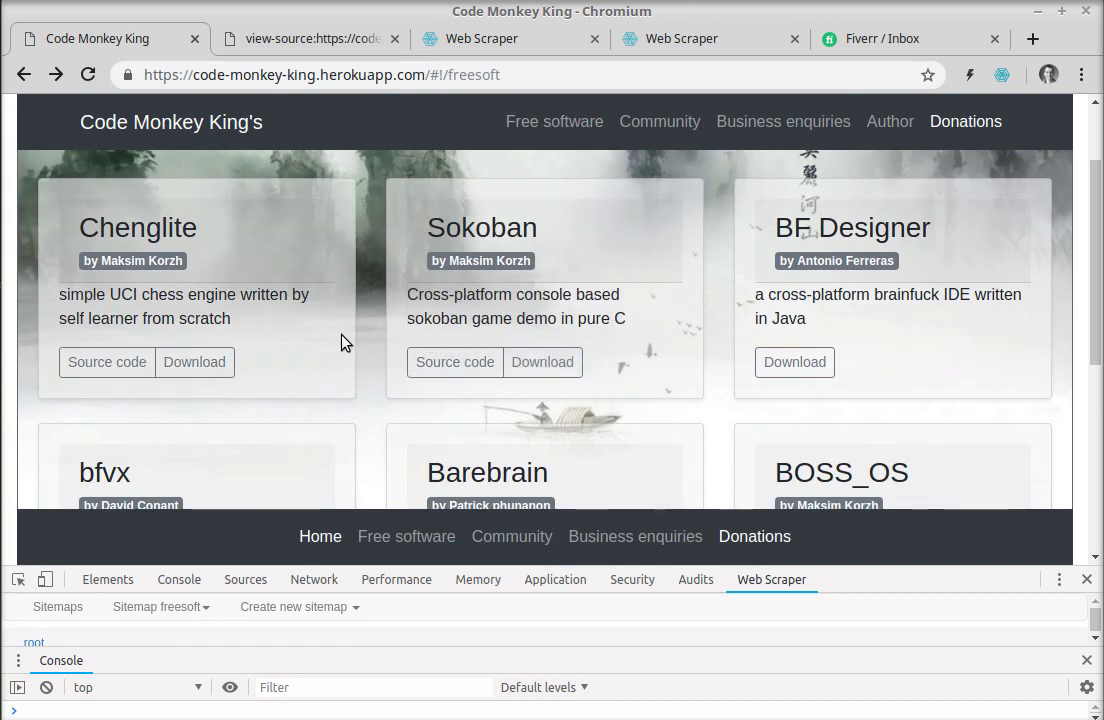
pyautogui.scroll(-3, 365, 333)
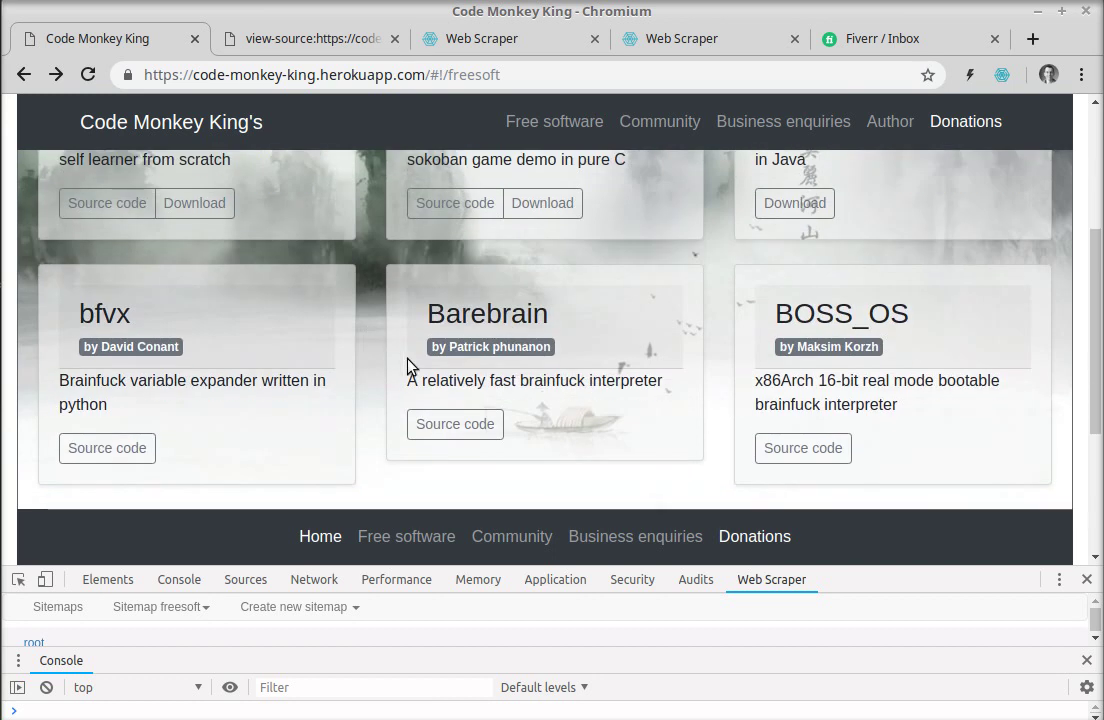
# Step: Enlarge the developer tools and start a new selector in the freesoft sitemap
pyautogui.moveTo(611, 566); pyautogui.dragTo(599, 398)
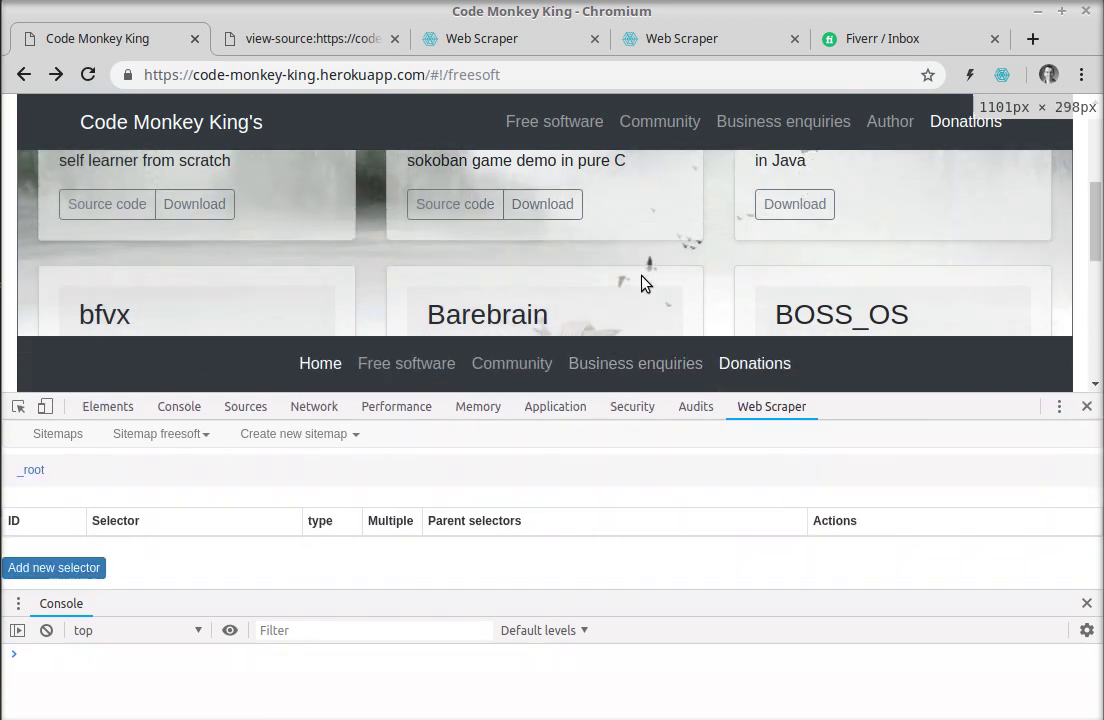
pyautogui.scroll(2, 645, 283)
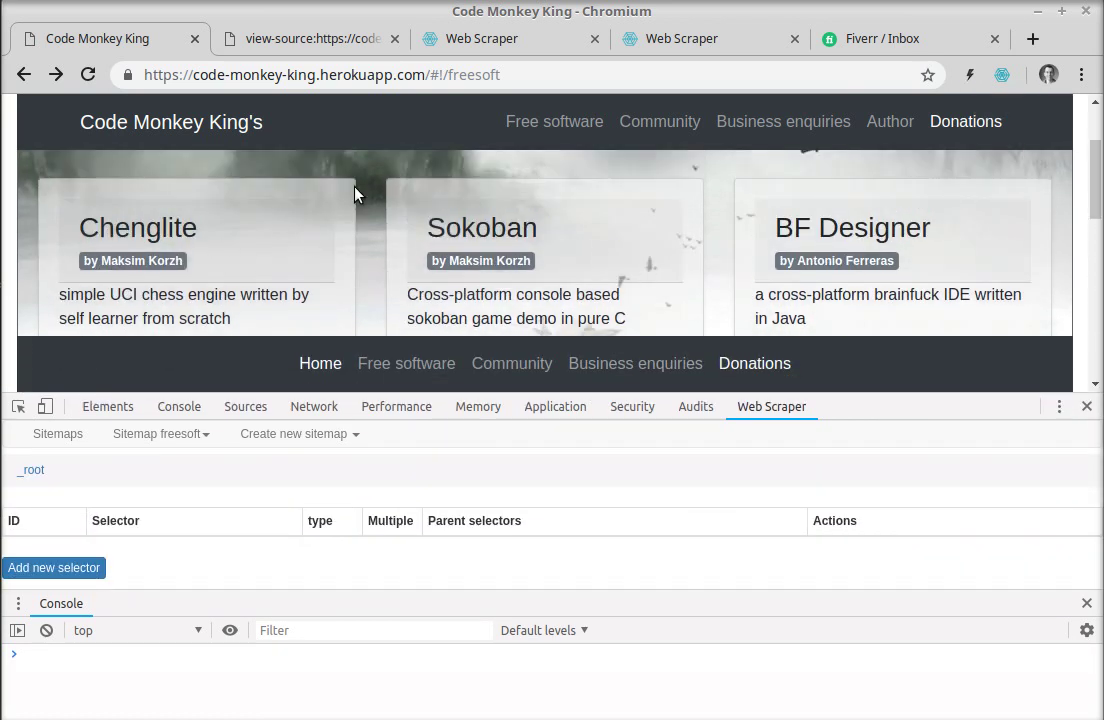
pyautogui.click(40, 568)
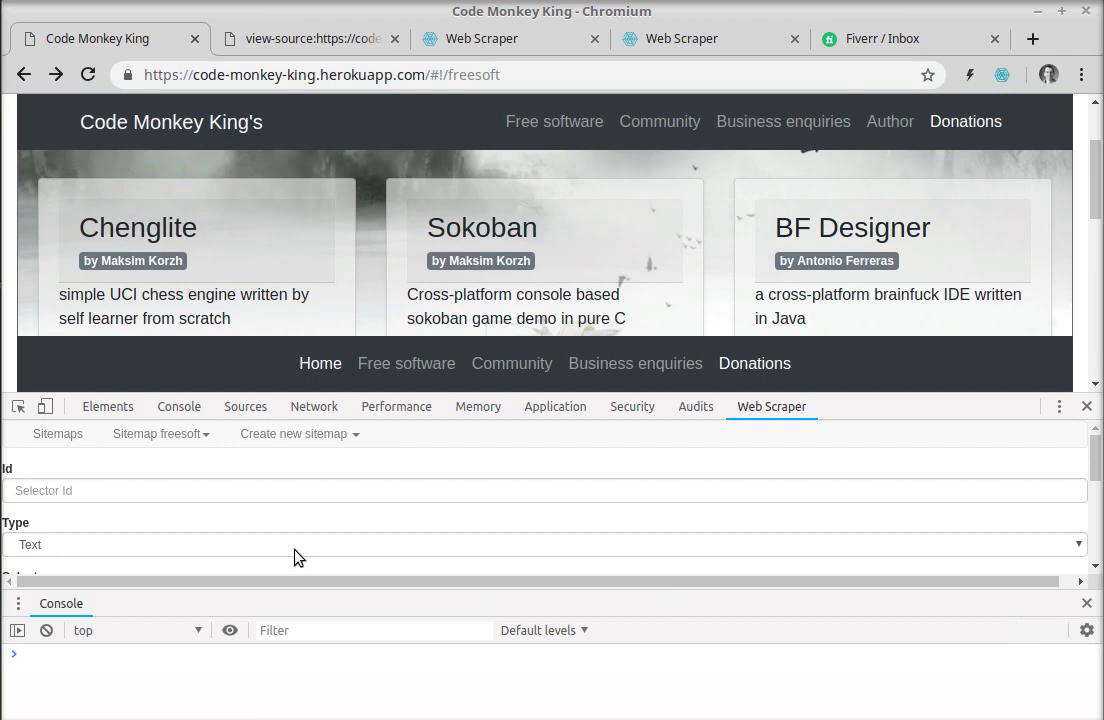
pyautogui.scroll(-2, 212, 493)
pyautogui.scroll(2, 212, 497)
# Step: Enter 'product' as the selector Id and bring up the Type choices
pyautogui.click(69, 492)
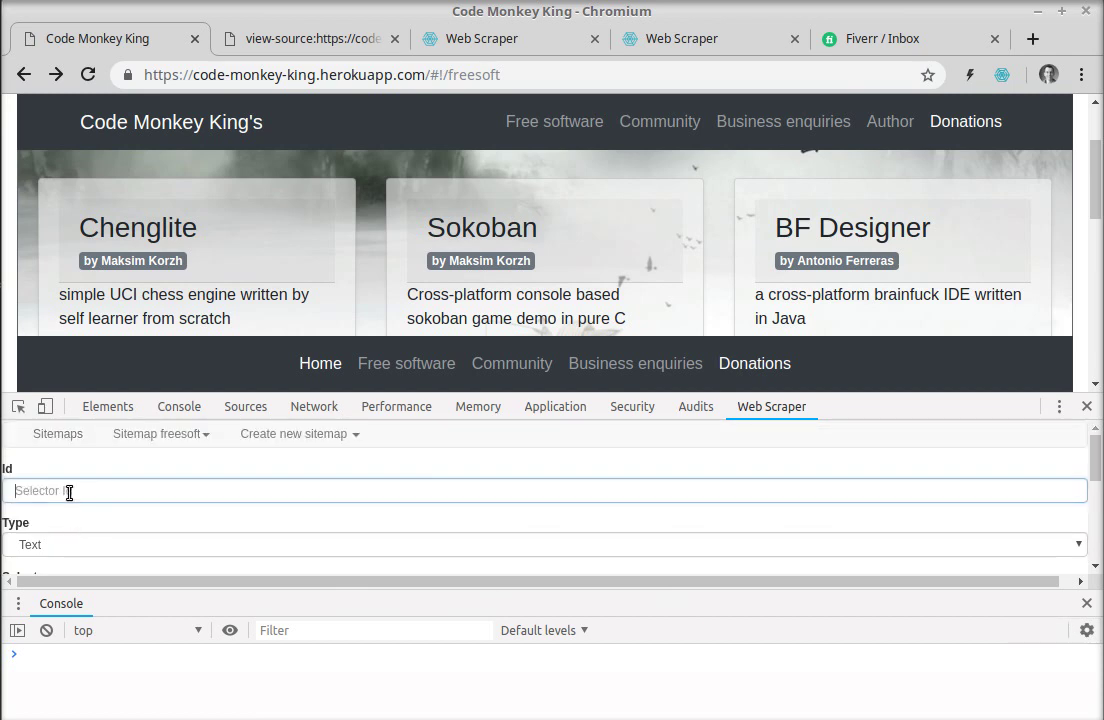
pyautogui.write('product')
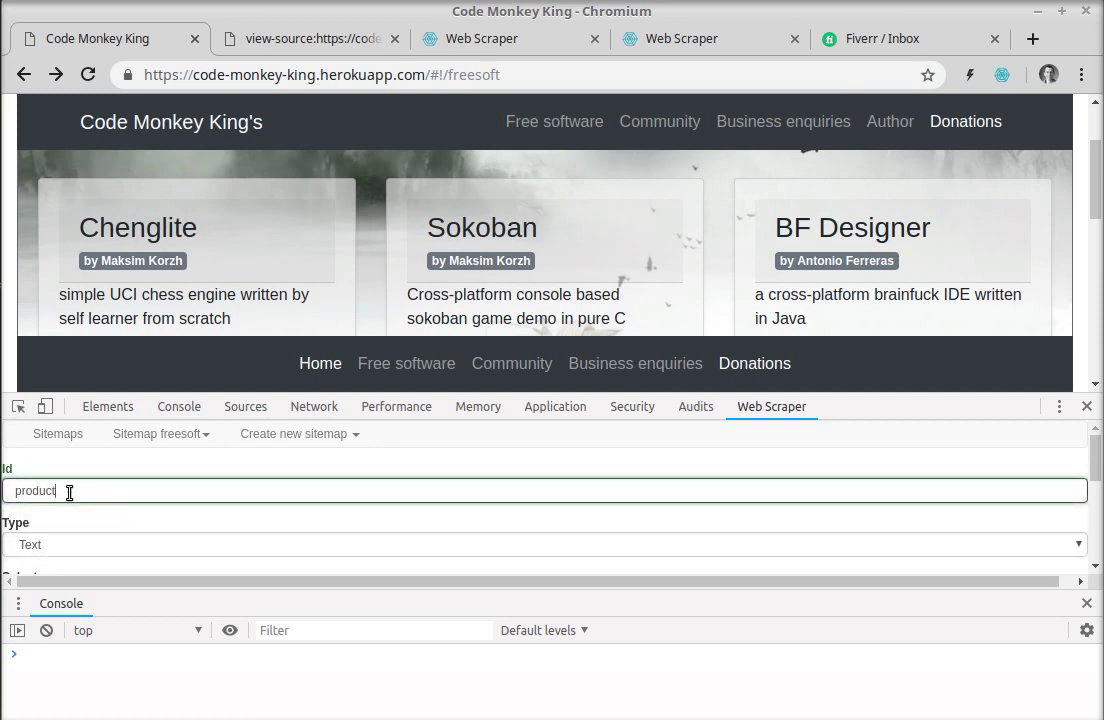
pyautogui.scroll(-1, 120, 495)
pyautogui.click(103, 493)
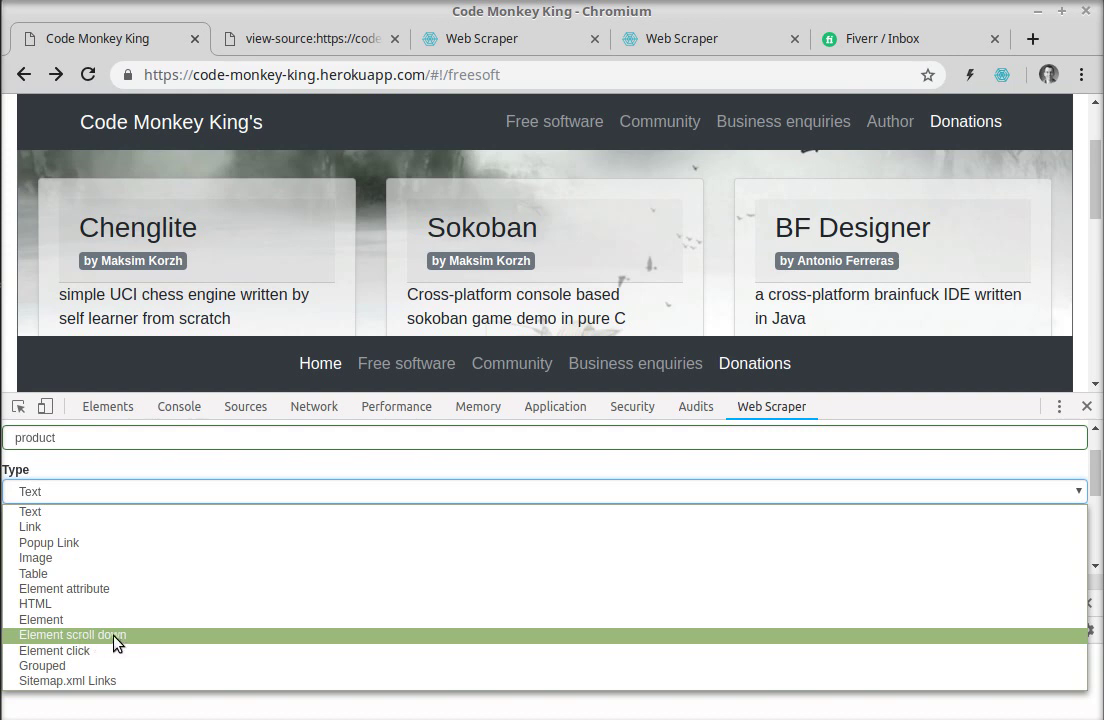
# Step: Make the product selector an Element and pick the Chenglite and Sokoban cards
pyautogui.click(44, 621)
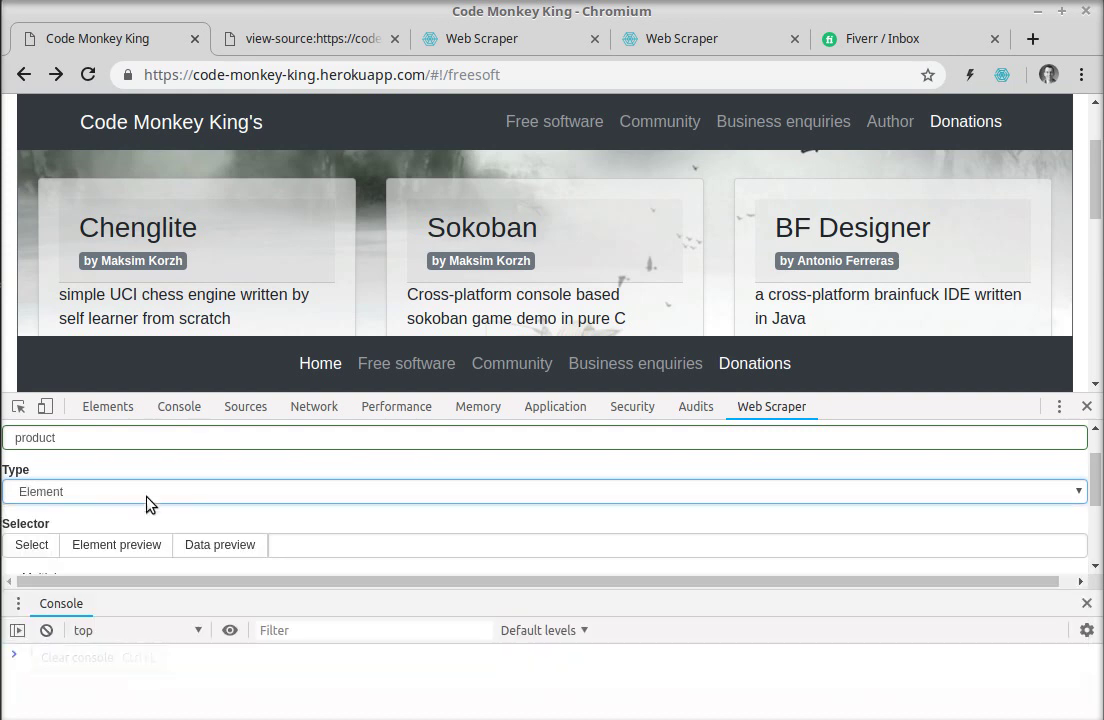
pyautogui.scroll(-1, 532, 512)
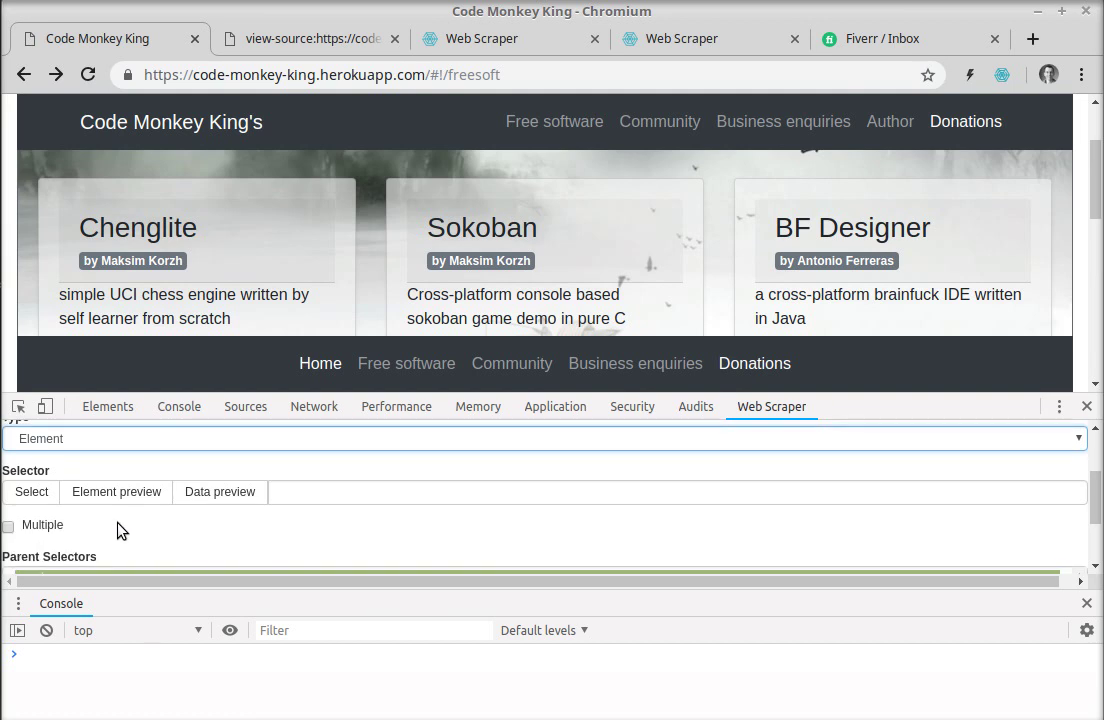
pyautogui.click(31, 492)
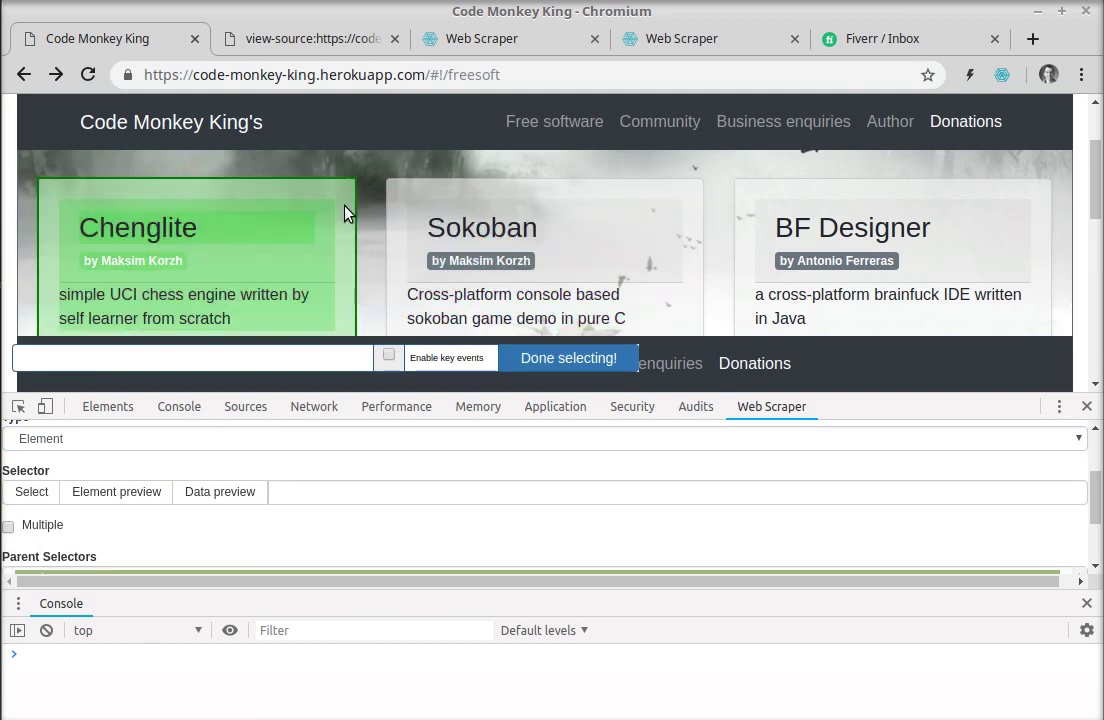
pyautogui.click(345, 213)
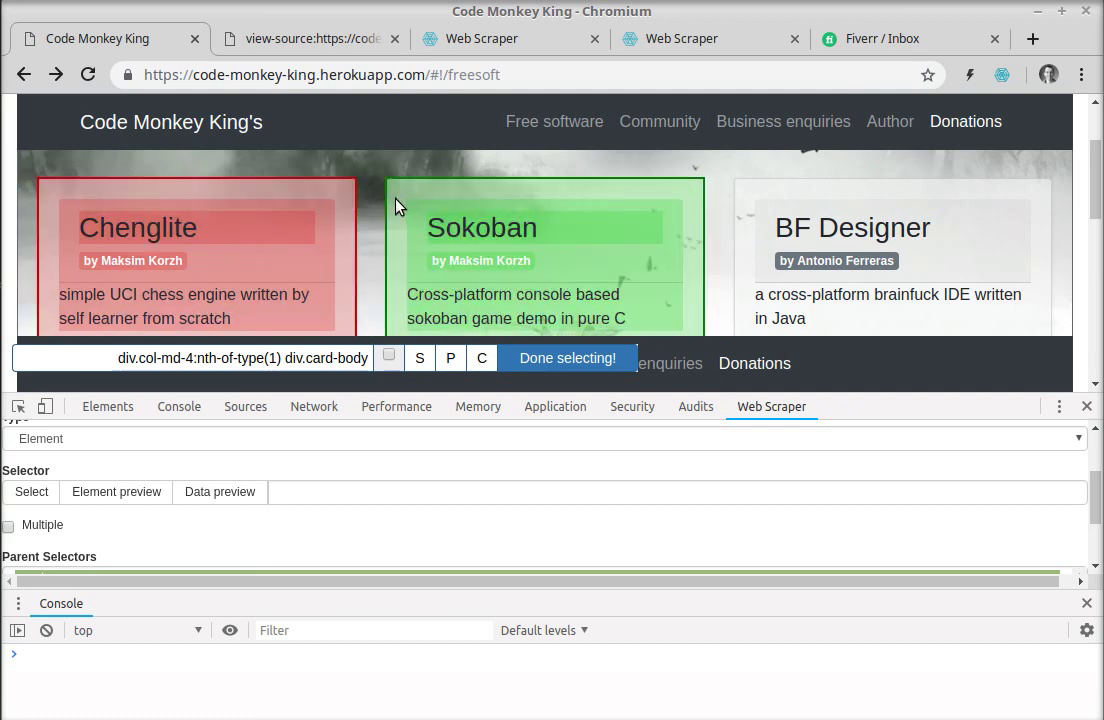
pyautogui.click(395, 206)
# Step: Enable Multiple for the product selector and finish element selection
pyautogui.scroll(-3, 790, 235)
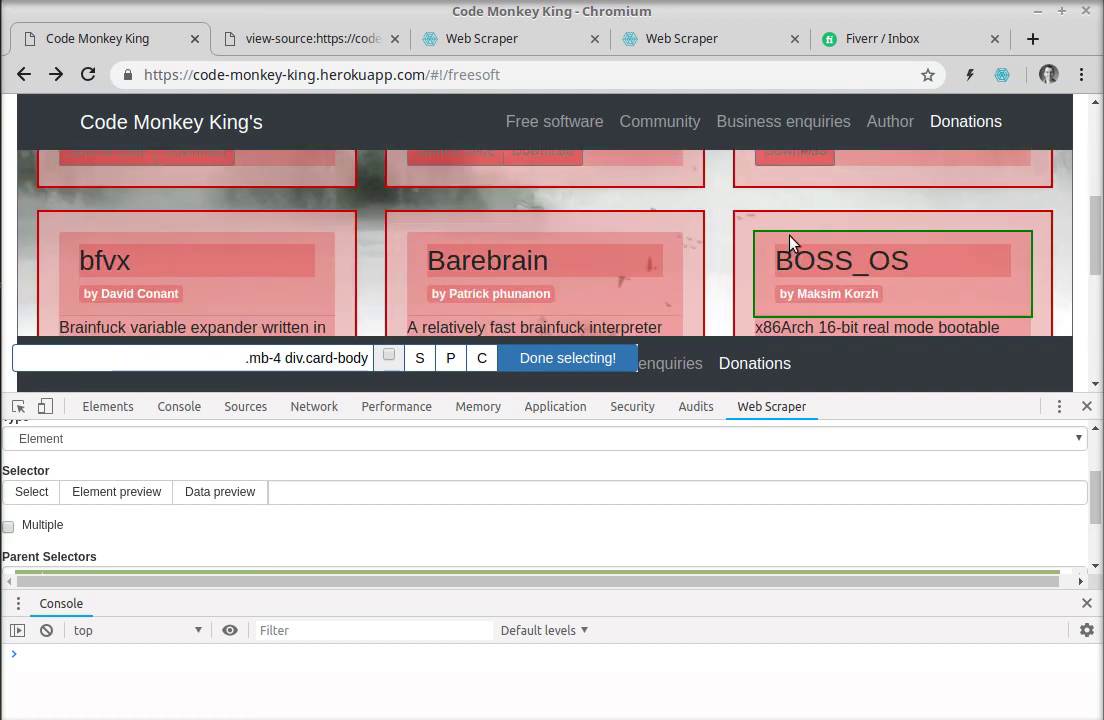
pyautogui.scroll(-5, 790, 240)
pyautogui.scroll(5, 790, 240)
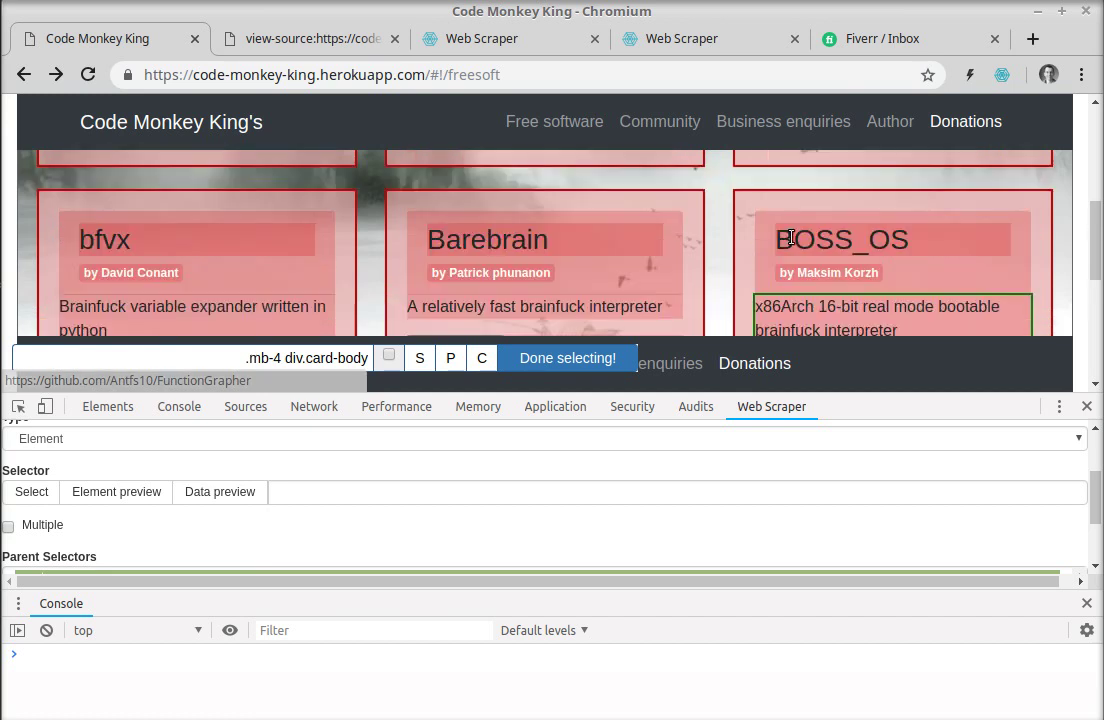
pyautogui.scroll(5, 790, 238)
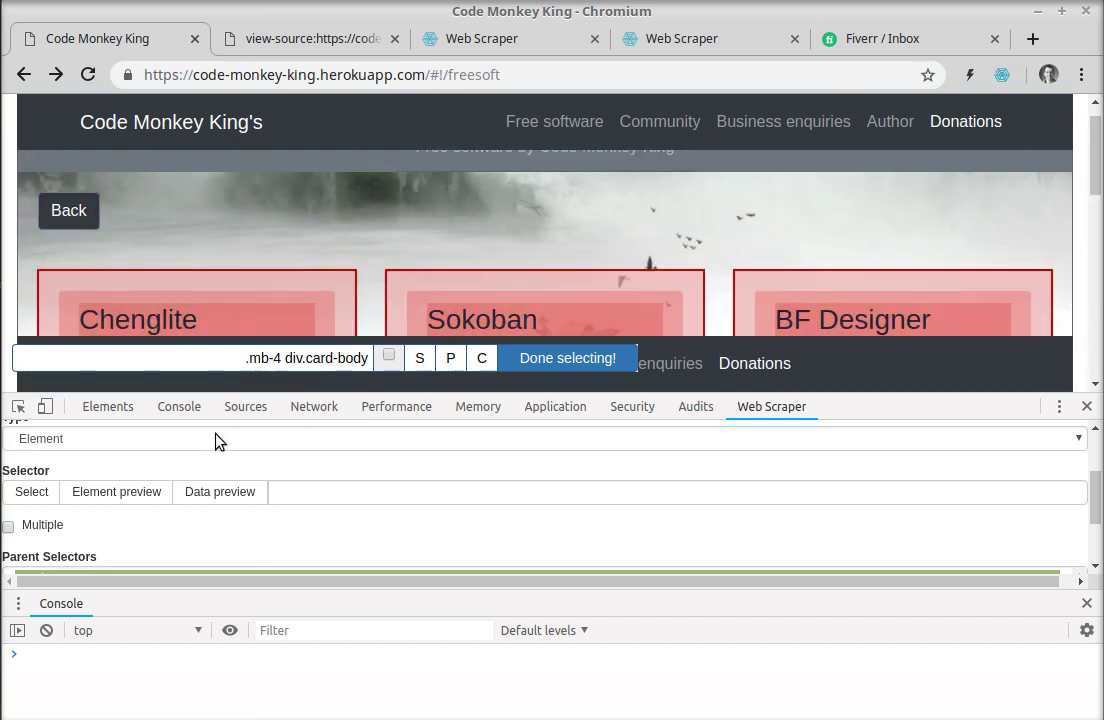
pyautogui.click(8, 527)
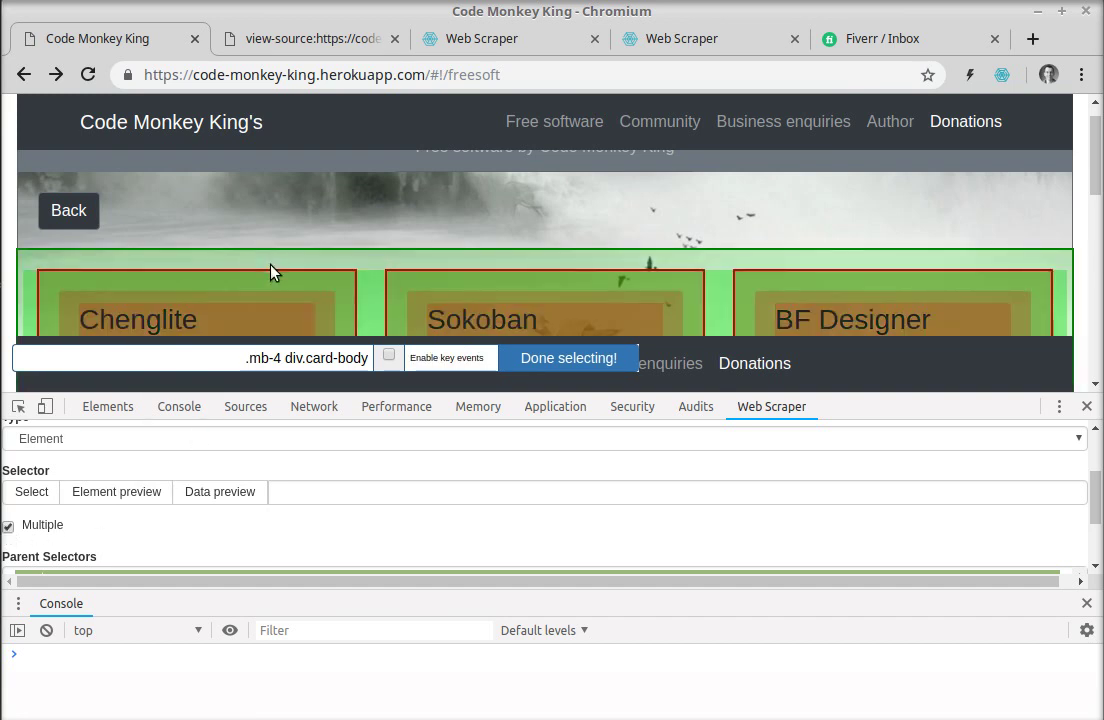
pyautogui.scroll(-3, 290, 260)
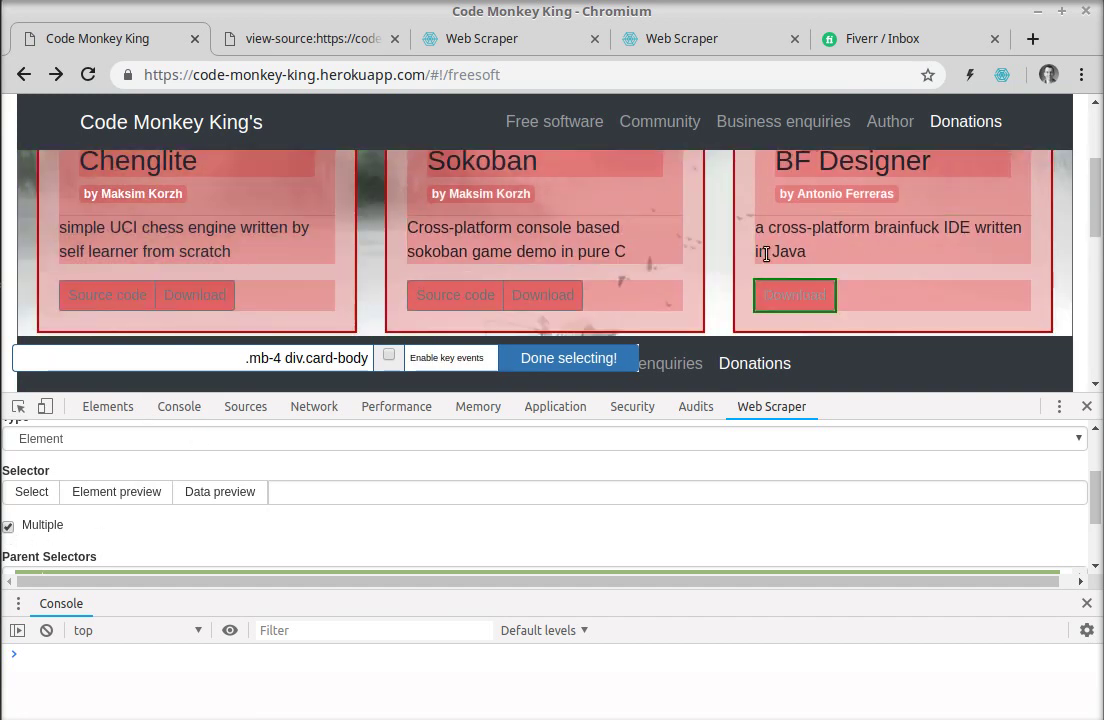
pyautogui.scroll(-2, 395, 472)
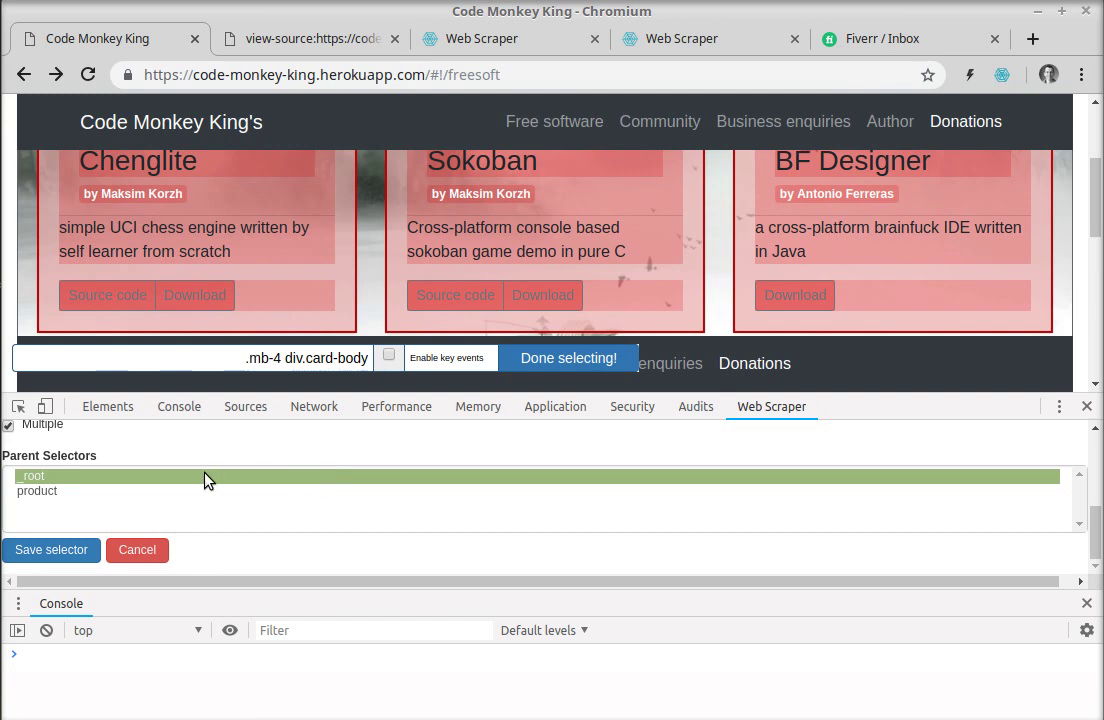
pyautogui.click(47, 552)
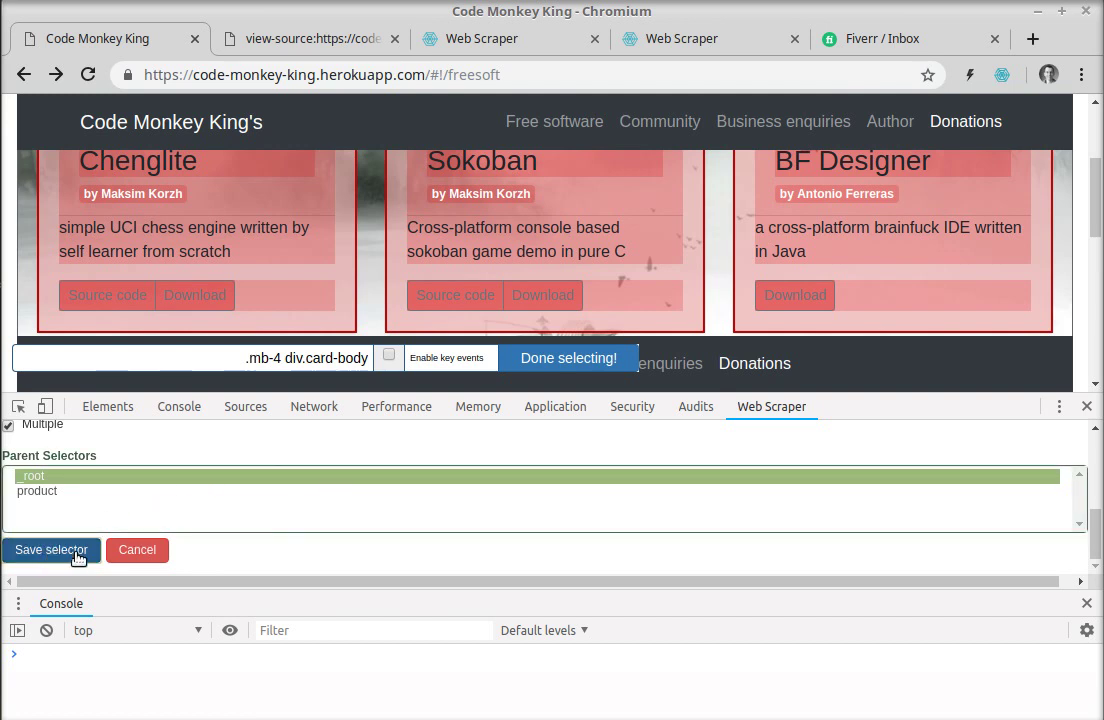
pyautogui.scroll(2, 270, 522)
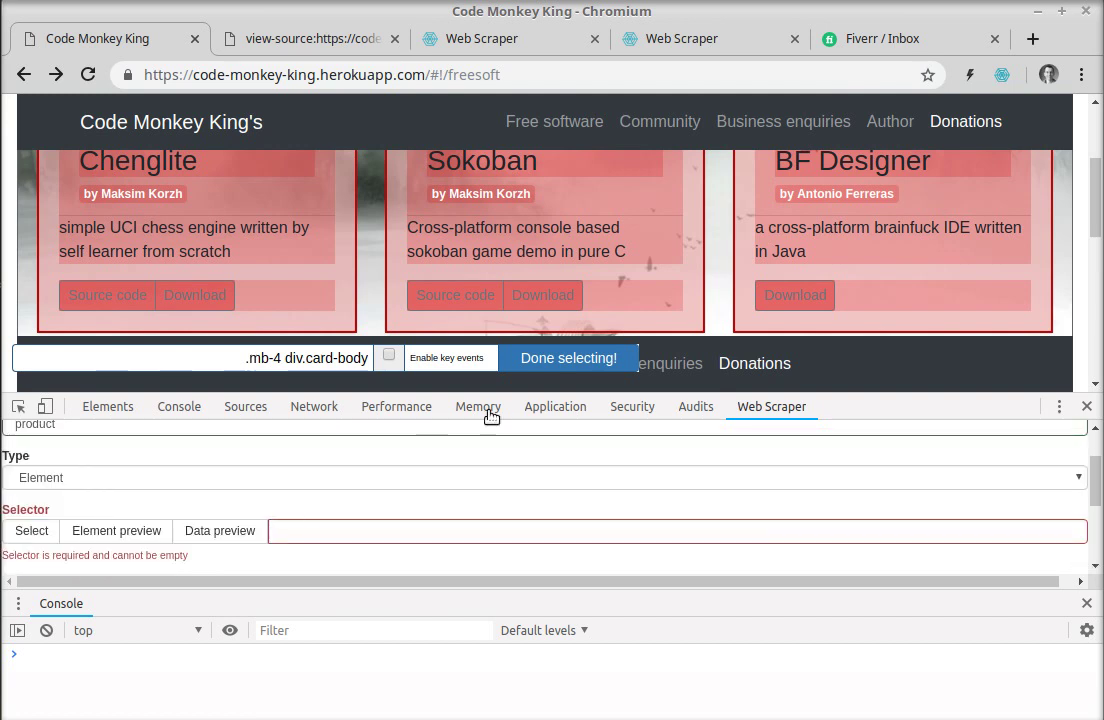
pyautogui.click(569, 360)
pyautogui.scroll(-2, 300, 500)
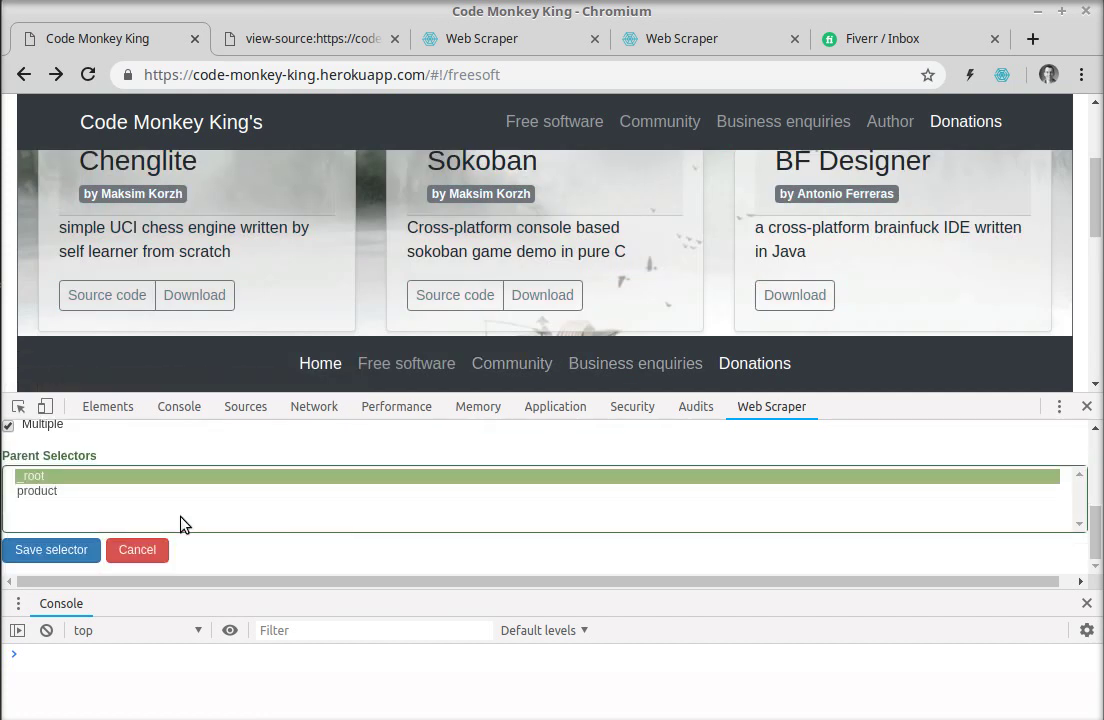
# Step: Save the multiple .mb-4 div.card-body product selector, review its data preview, then open it
pyautogui.click(42, 548)
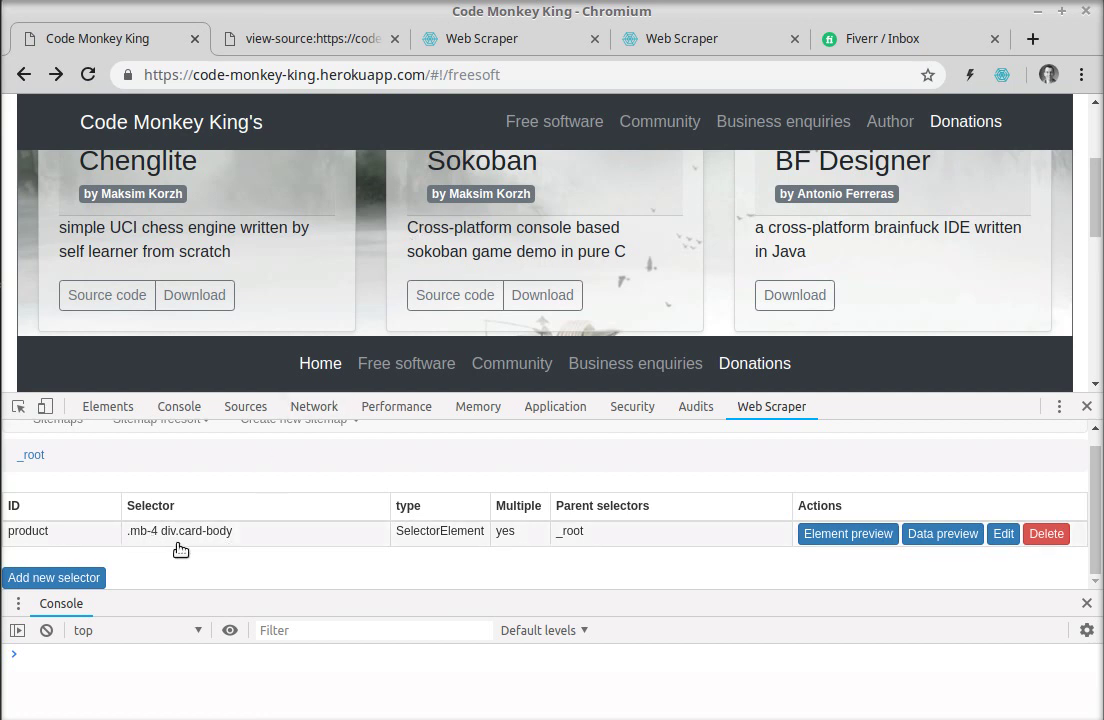
pyautogui.click(937, 537)
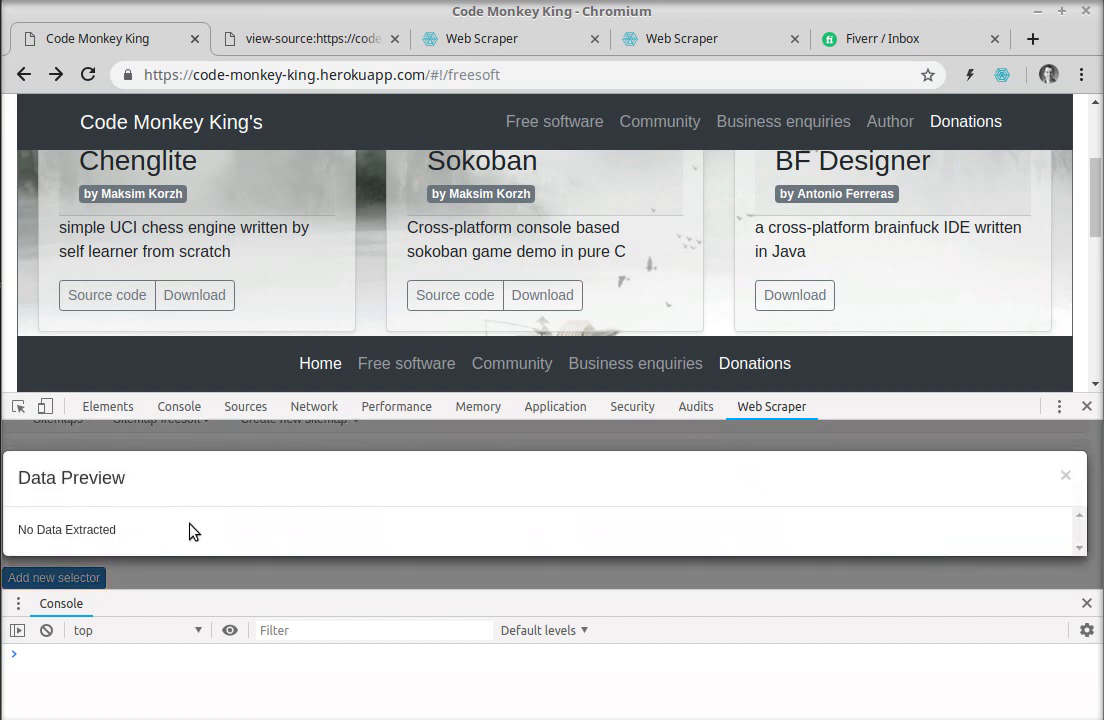
pyautogui.click(1065, 475)
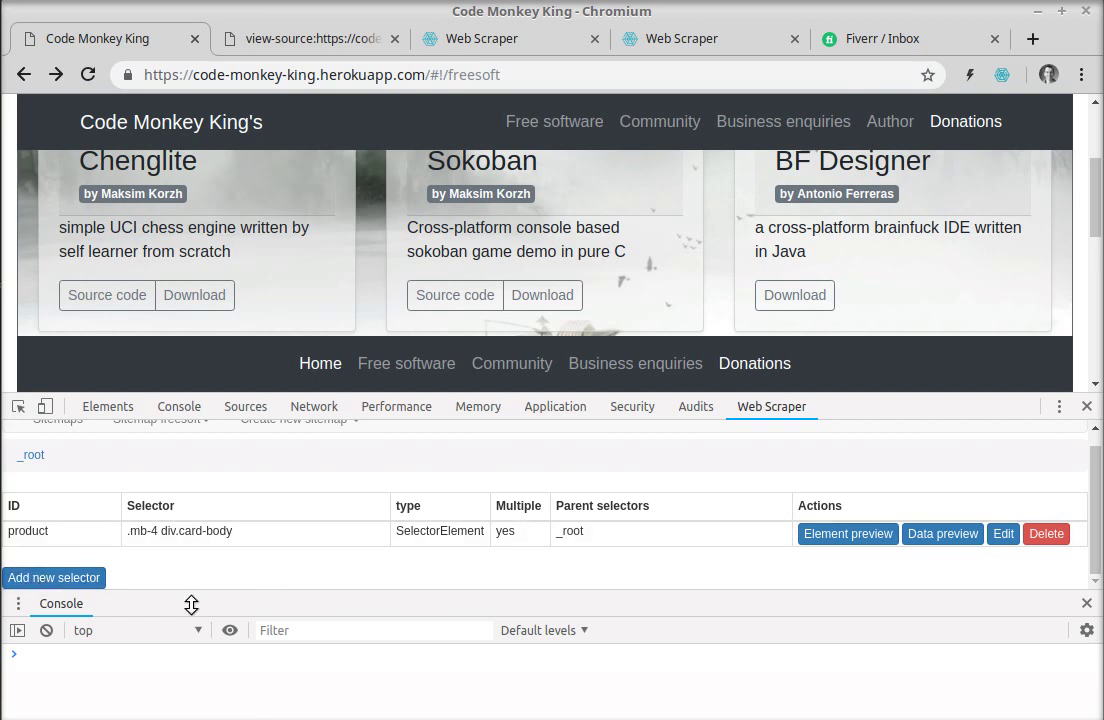
pyautogui.click(228, 538)
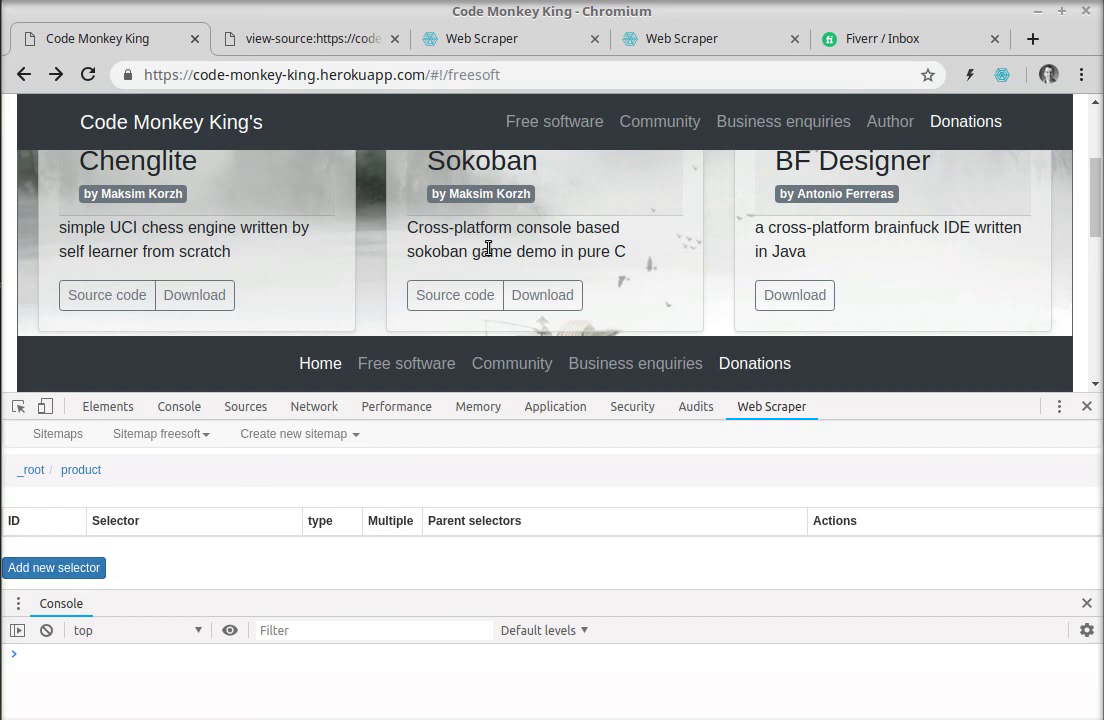
# Step: Add a child selector with Id 'name' targeting the Chenglite h3 heading
pyautogui.click(62, 570)
pyautogui.click(75, 487)
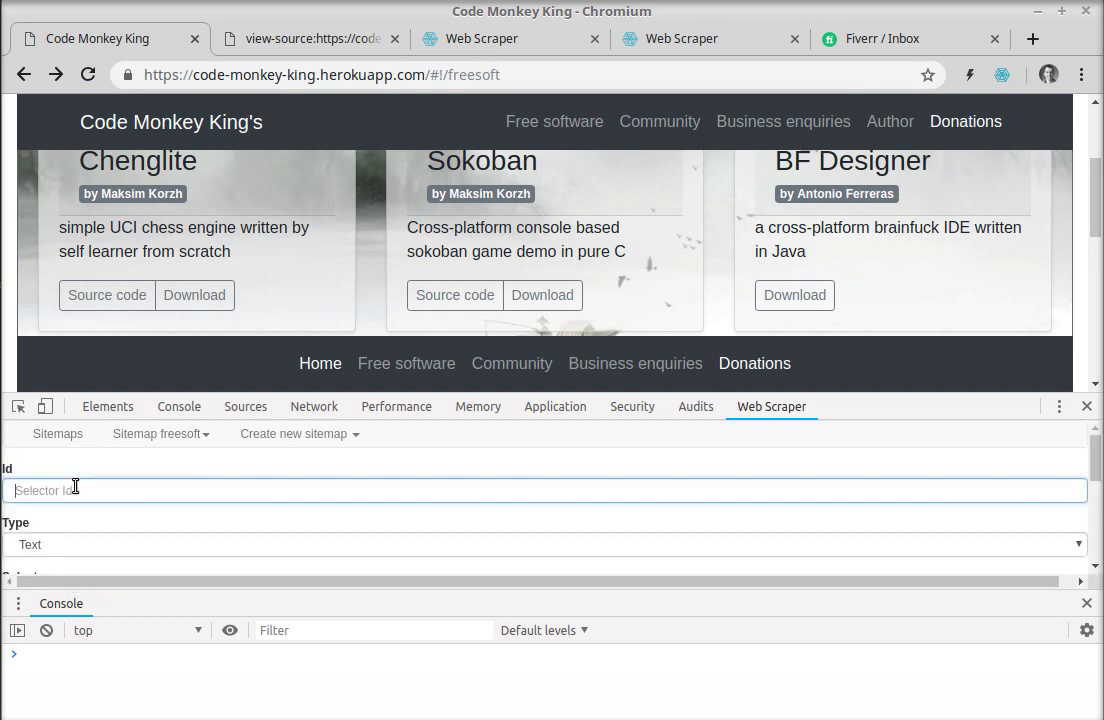
pyautogui.write('name')
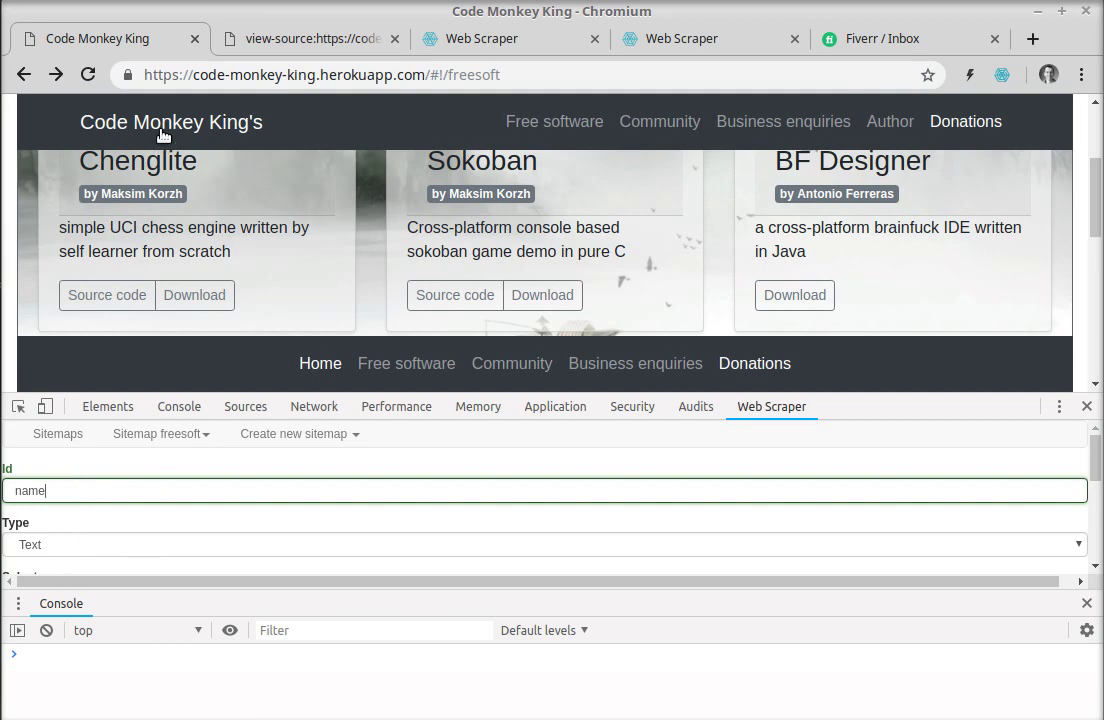
pyautogui.scroll(-2, 320, 478)
pyautogui.click(31, 492)
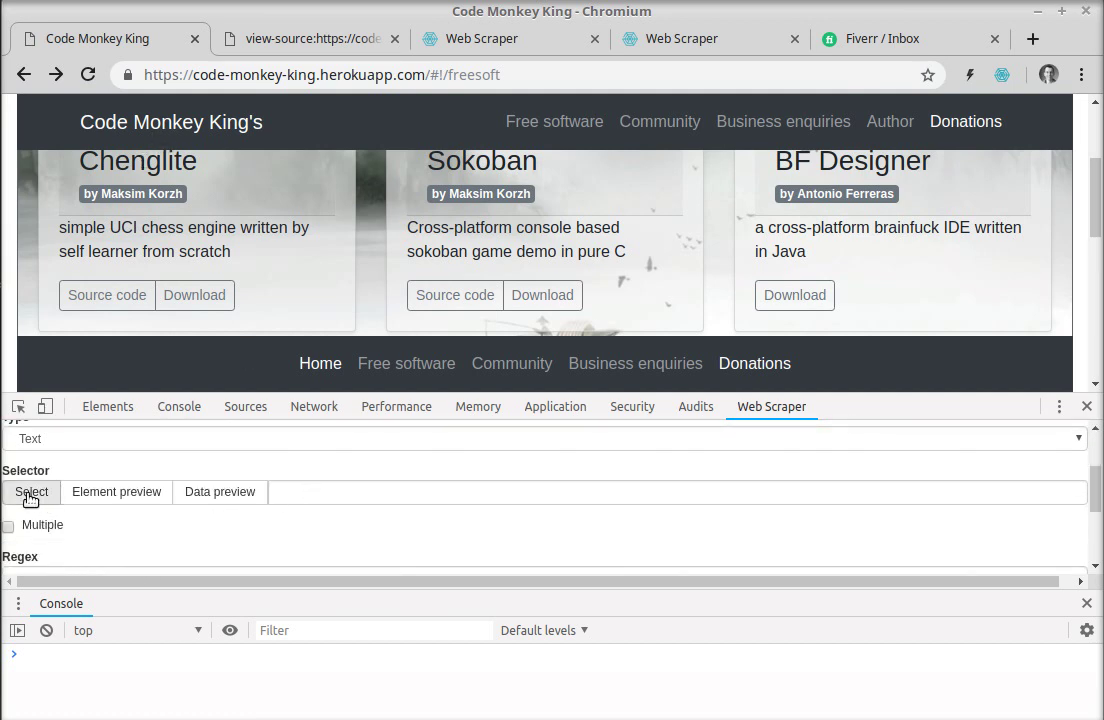
pyautogui.click(170, 163)
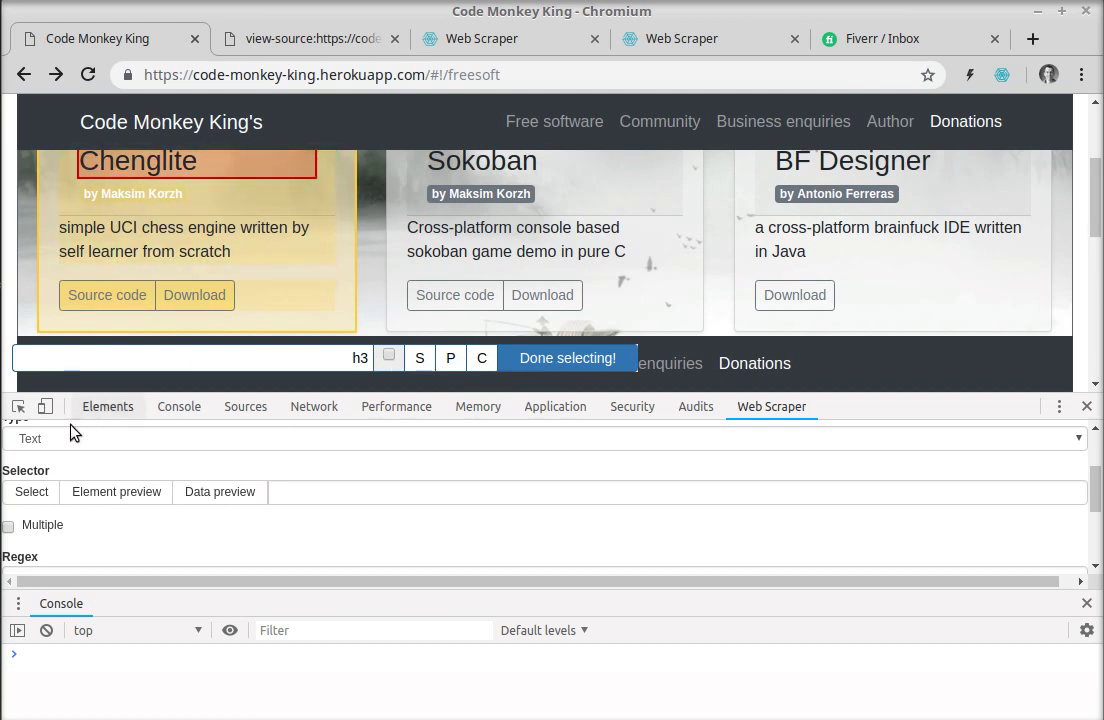
pyautogui.click(571, 358)
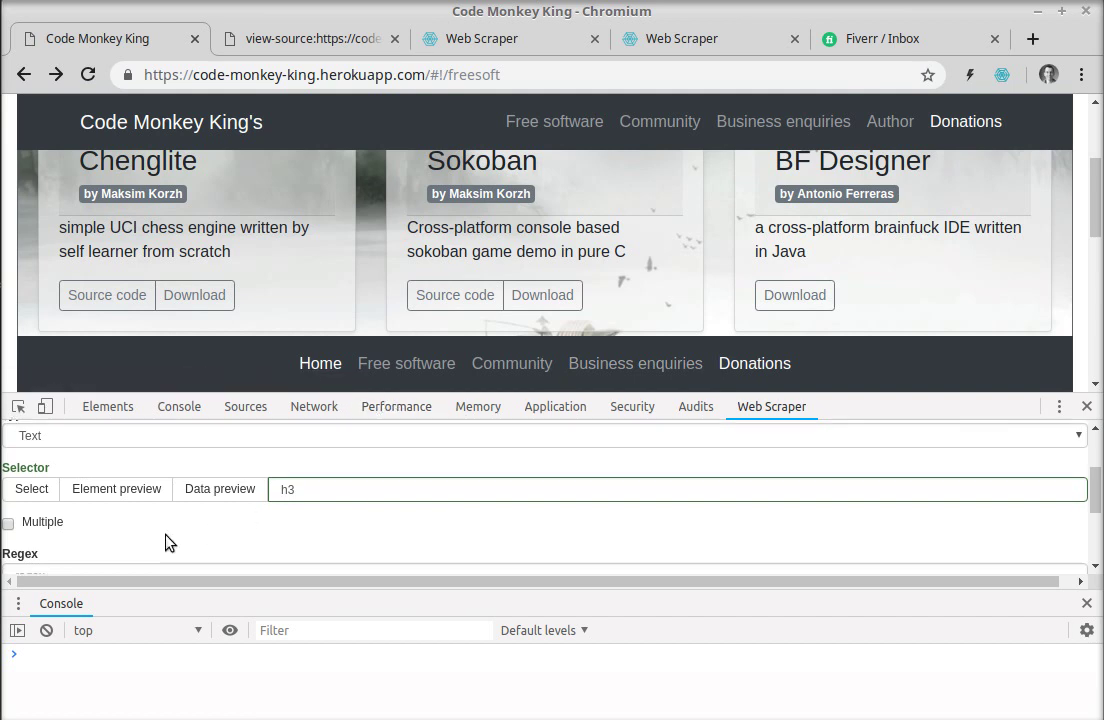
# Step: Save the name selector and check its data preview of card titles
pyautogui.scroll(-2, 170, 541)
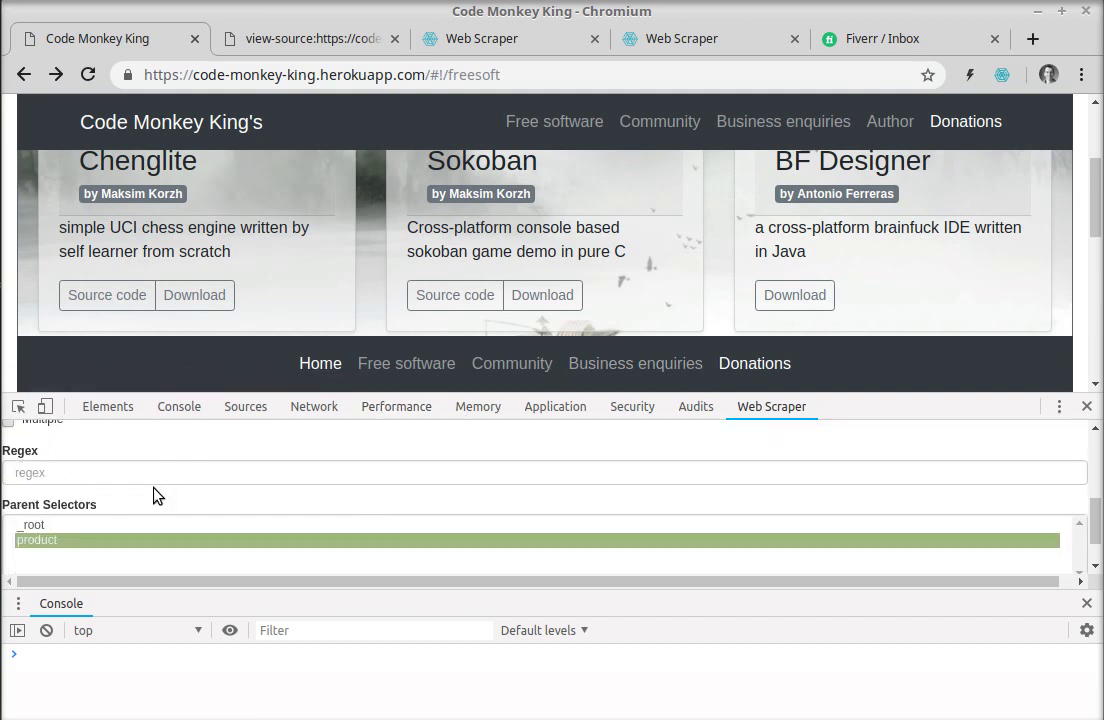
pyautogui.scroll(3, 153, 493)
pyautogui.scroll(3, 82, 514)
pyautogui.scroll(-6, 84, 510)
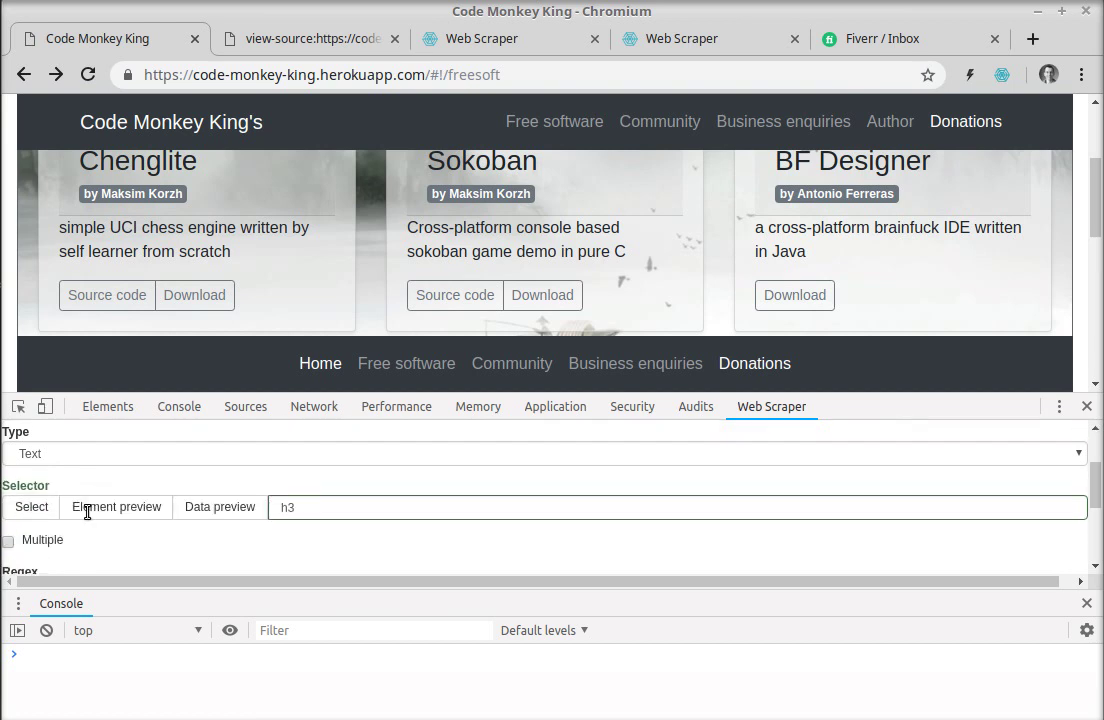
pyautogui.click(60, 553)
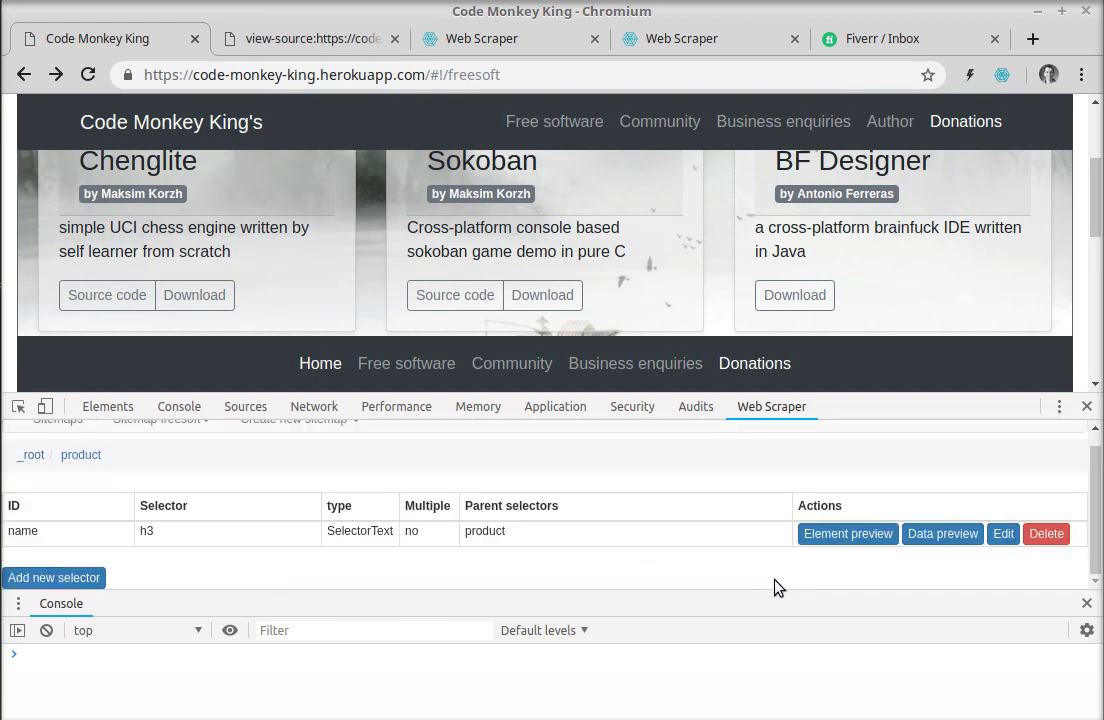
pyautogui.click(940, 535)
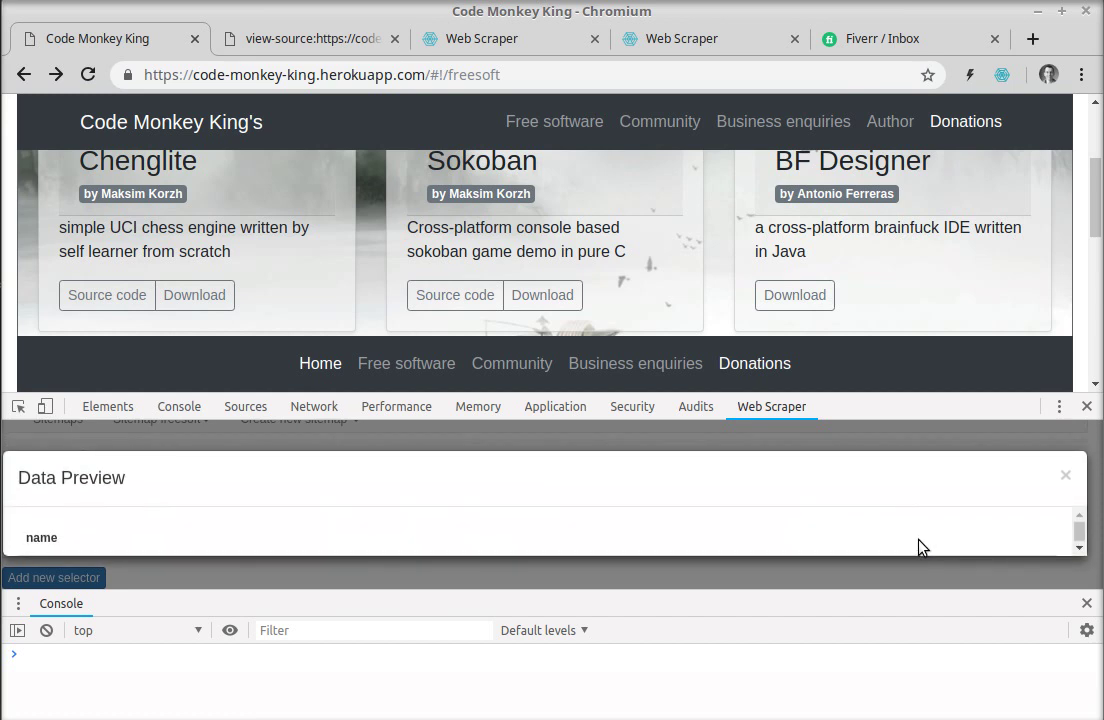
pyautogui.click(717, 572)
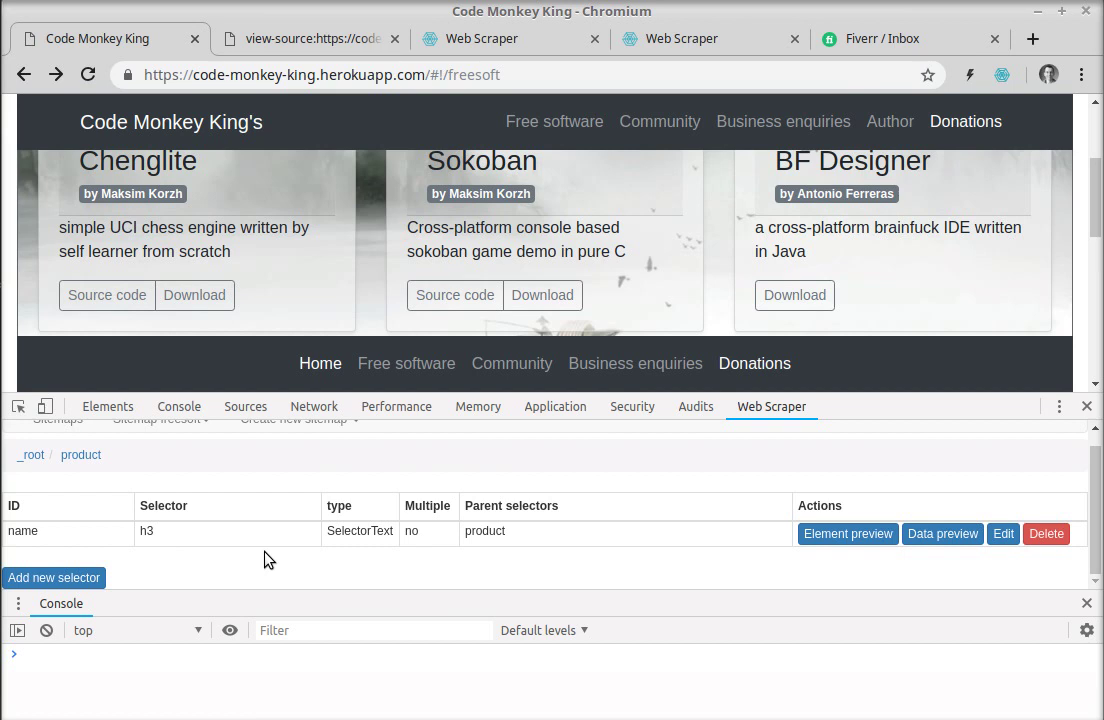
# Step: Reopen the name selector and save it as a single h3 text selector under product
pyautogui.scroll(1, 267, 560)
pyautogui.scroll(-1, 267, 557)
pyautogui.click(1001, 536)
pyautogui.scroll(-2, 334, 525)
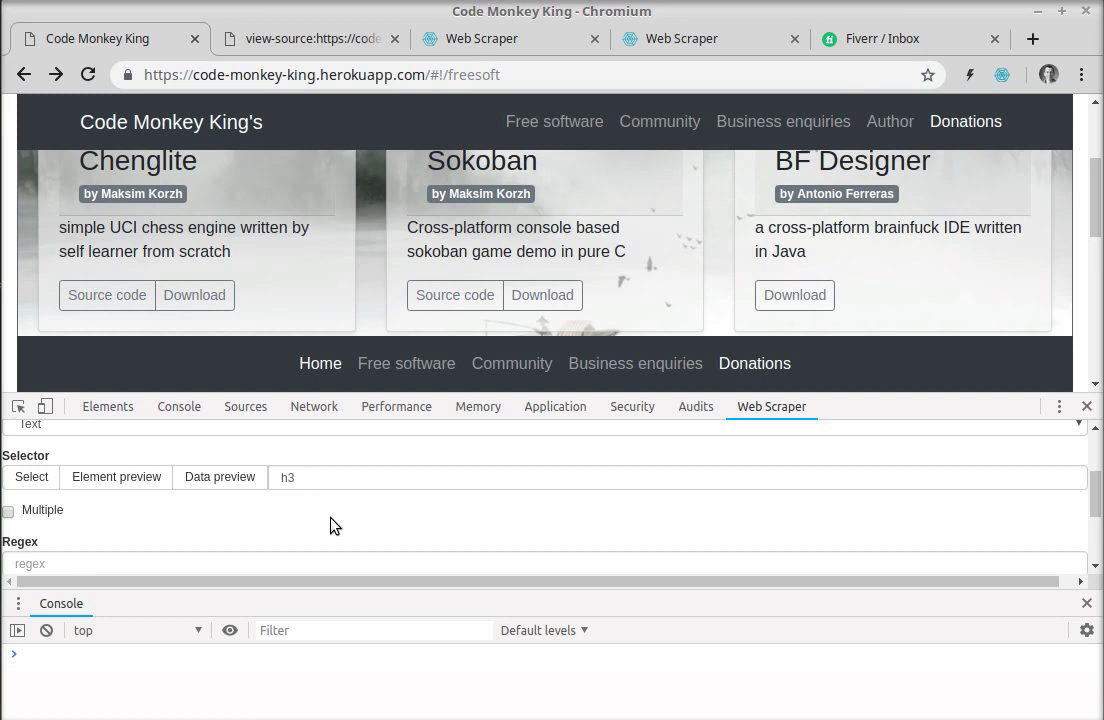
pyautogui.scroll(-2, 334, 525)
pyautogui.scroll(-1, 333, 525)
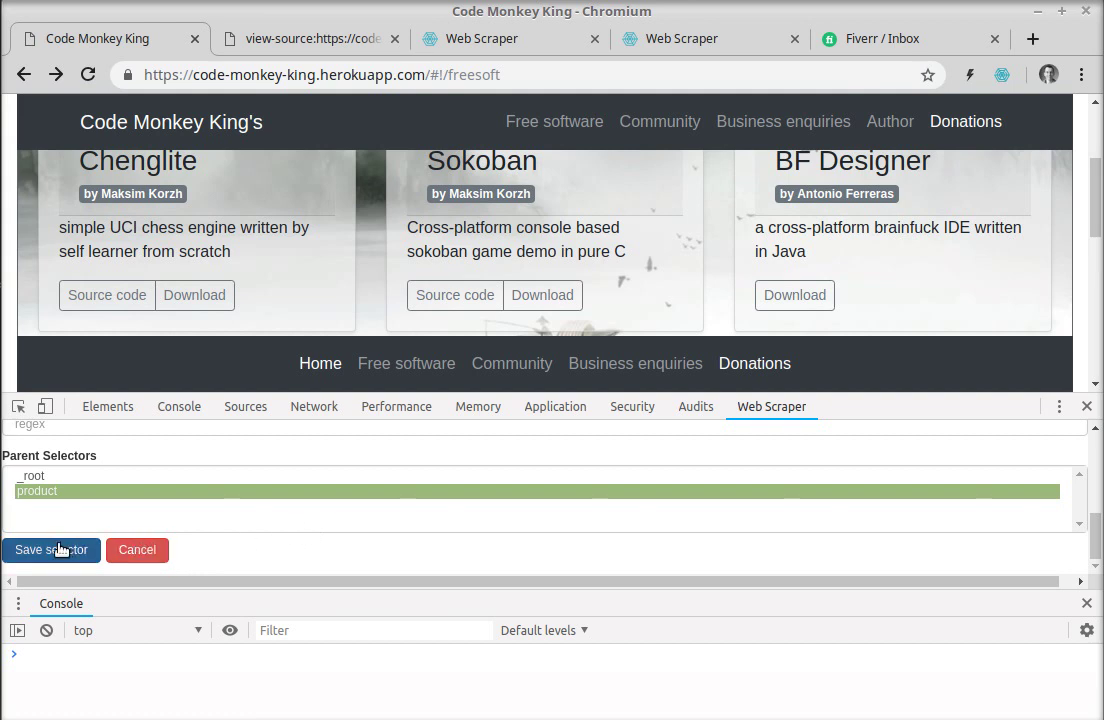
pyautogui.scroll(3, 180, 485)
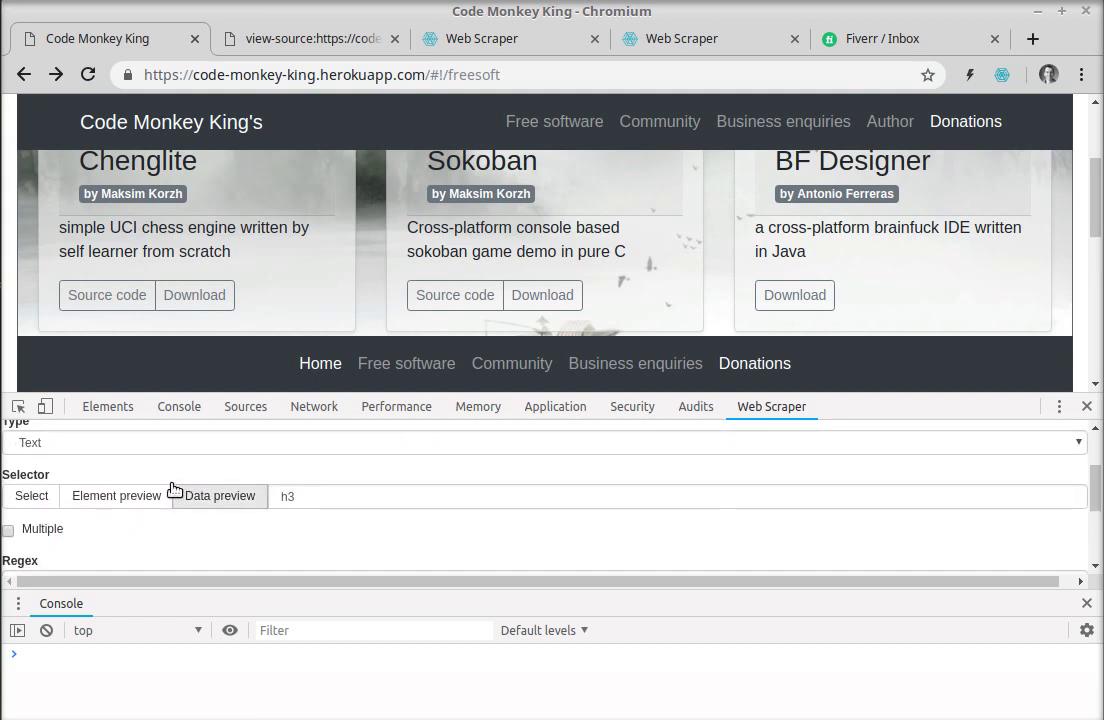
pyautogui.scroll(-3, 172, 487)
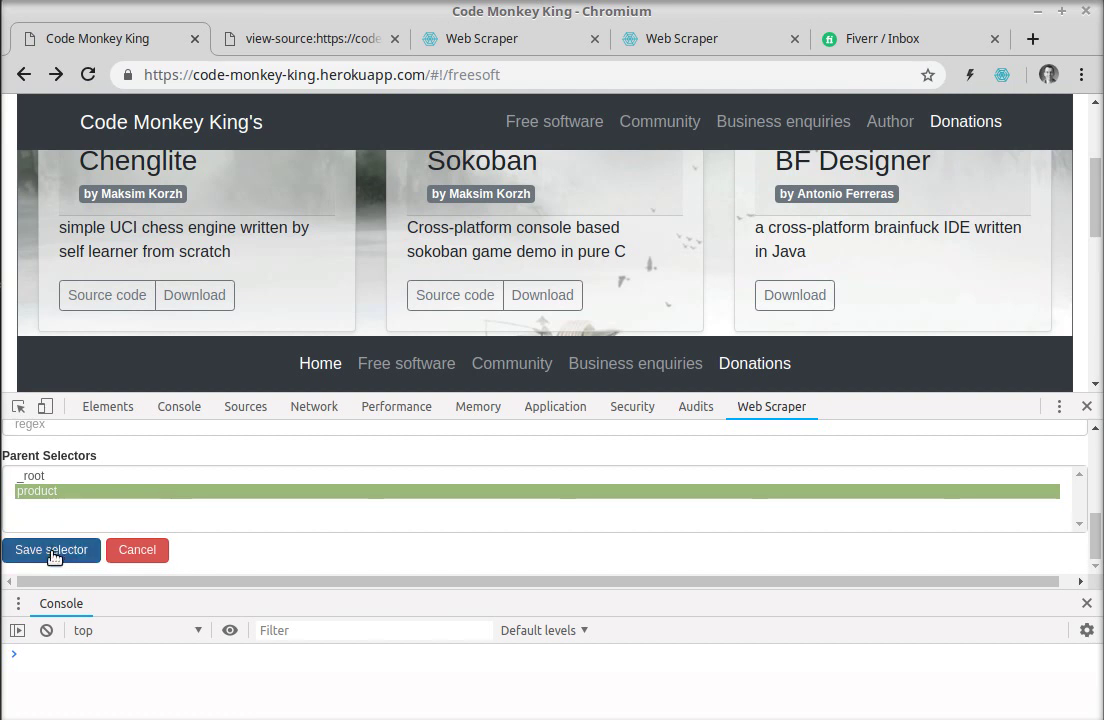
pyautogui.click(53, 552)
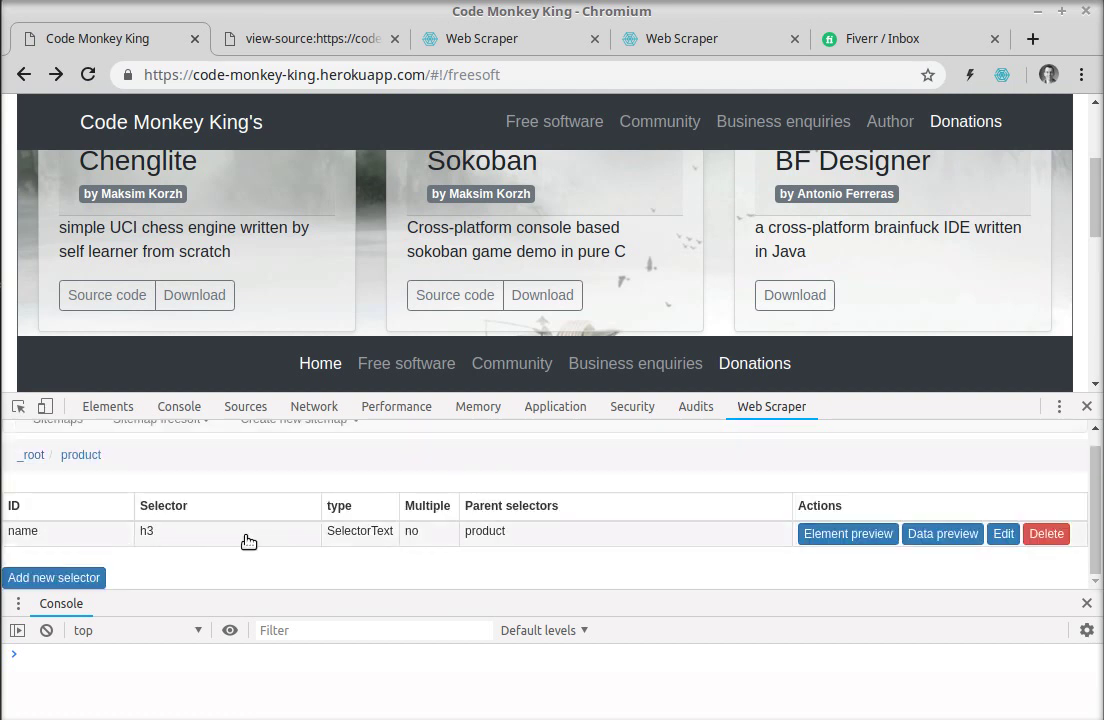
pyautogui.scroll(1, 247, 540)
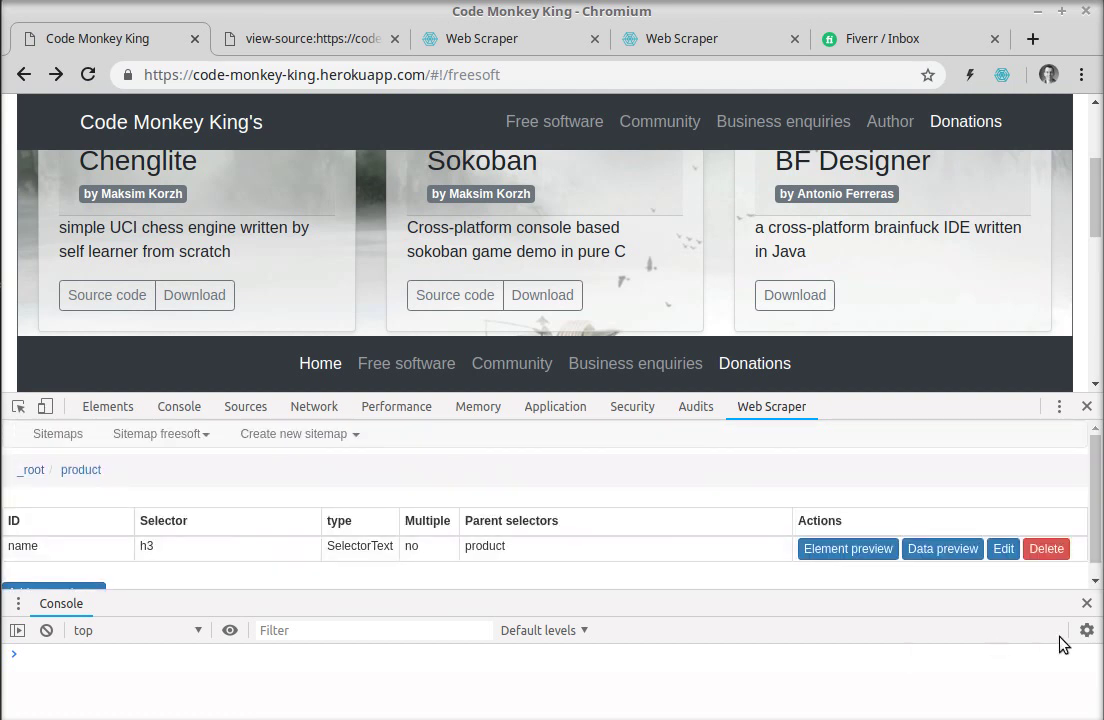
# Step: Close the Console drawer, scrape the freesoft sitemap, and load the scraped data
pyautogui.click(1087, 604)
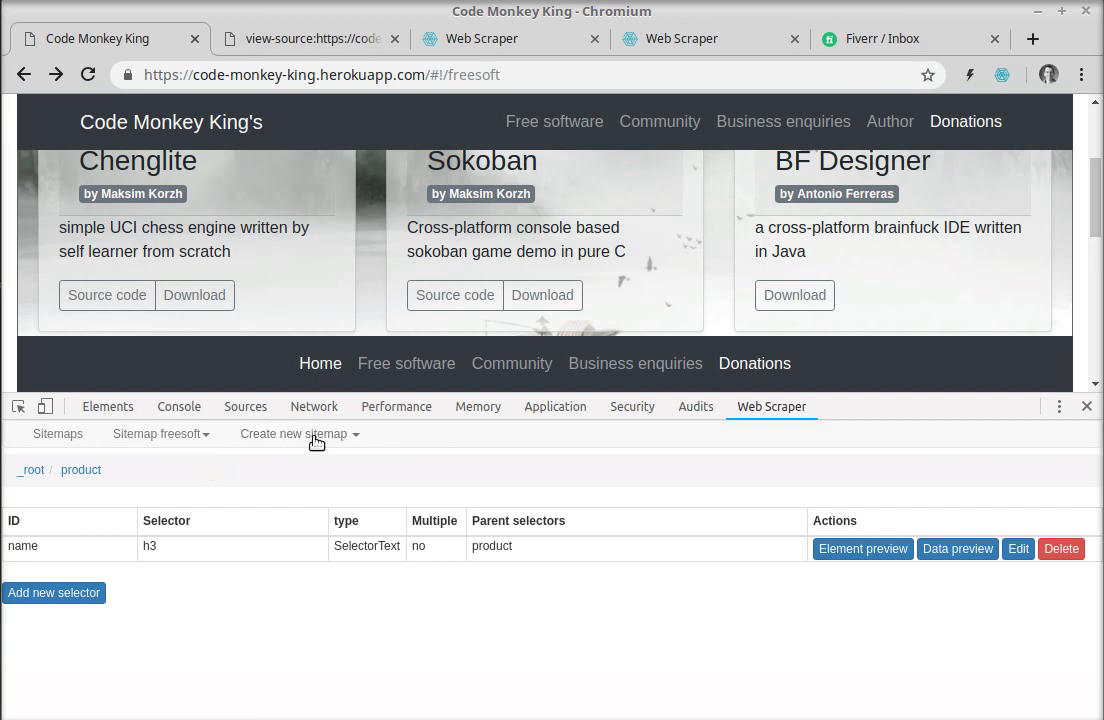
pyautogui.click(212, 436)
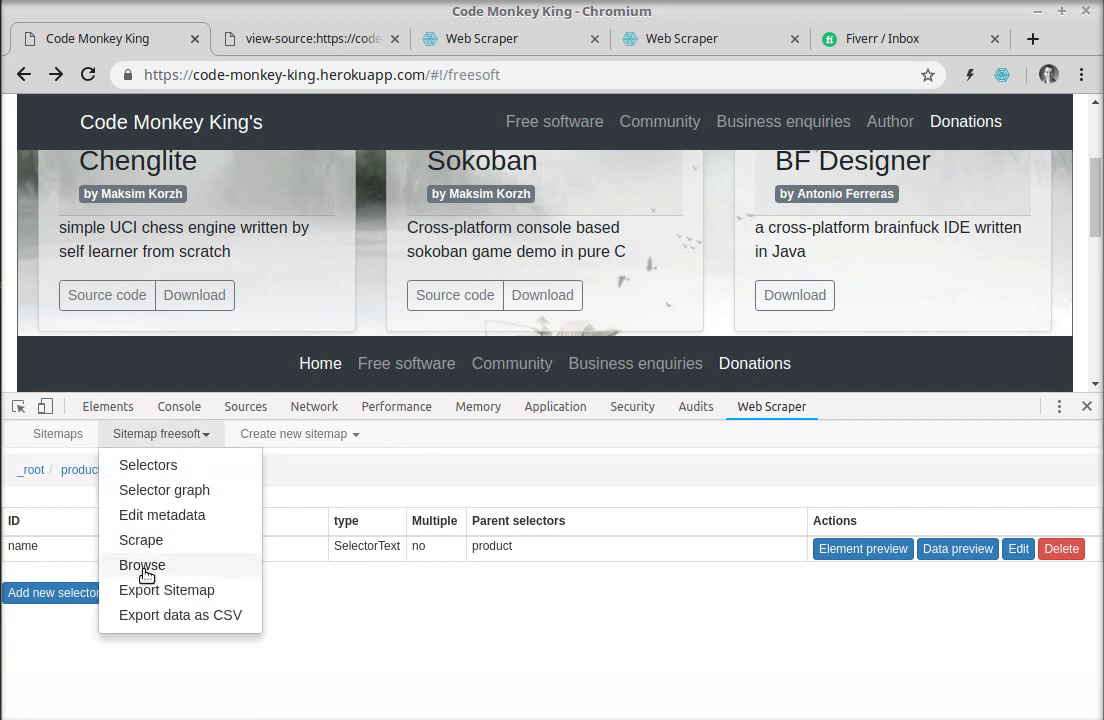
pyautogui.click(125, 540)
pyautogui.click(45, 575)
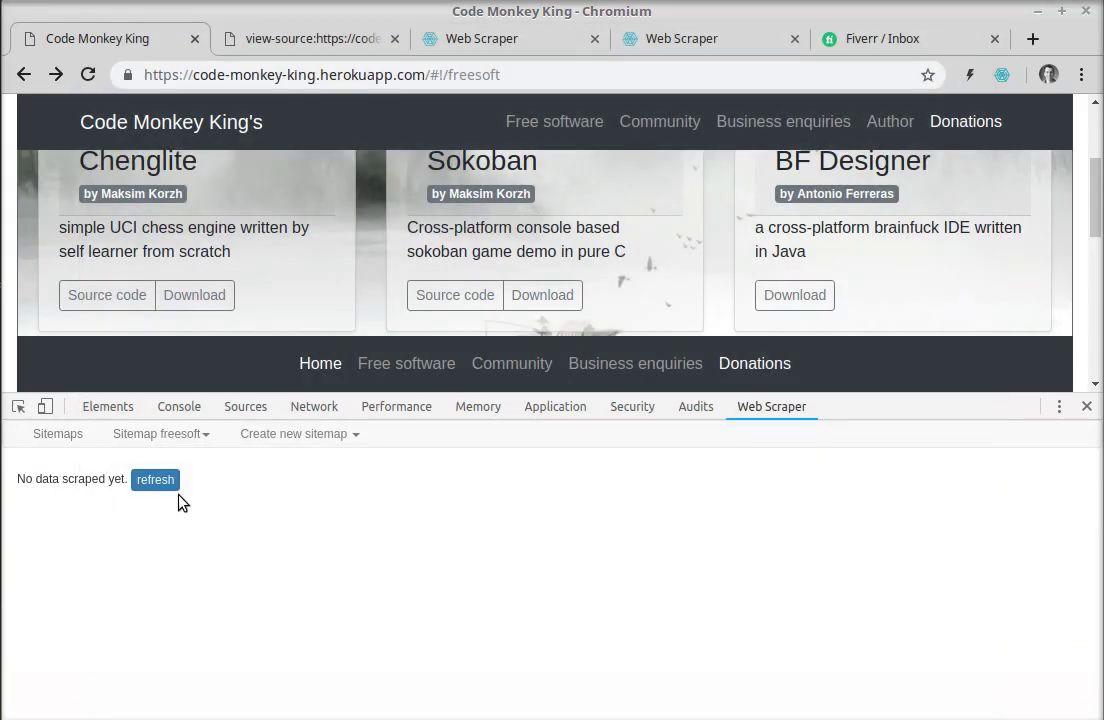
pyautogui.click(155, 480)
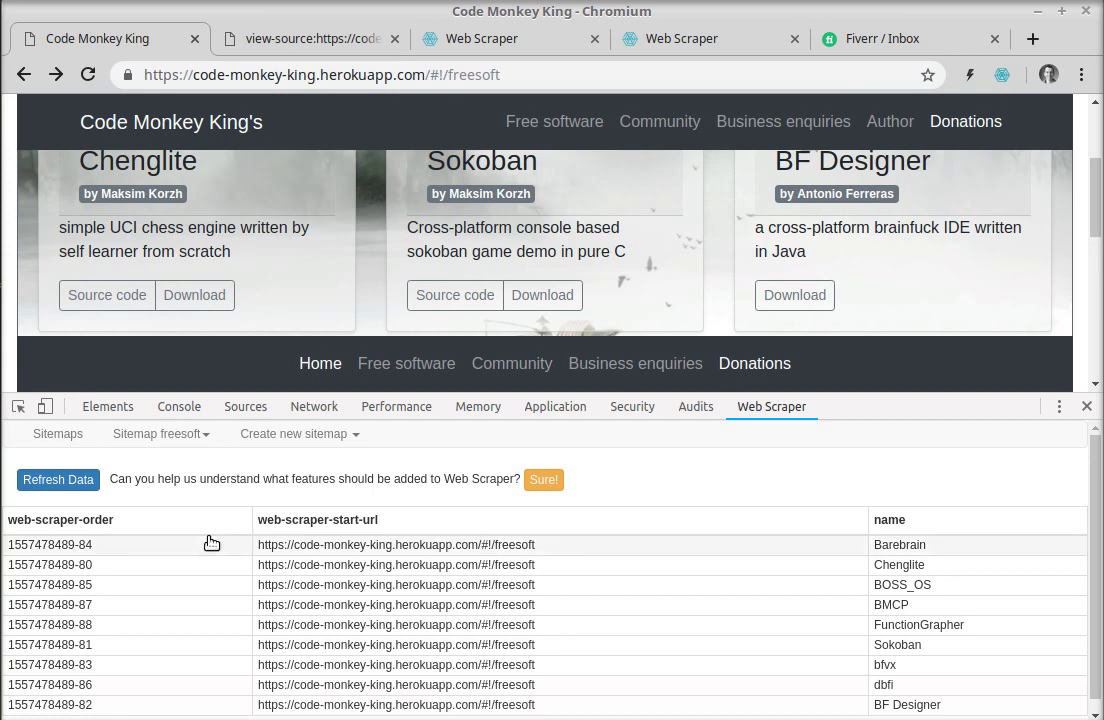
pyautogui.scroll(-1, 784, 630)
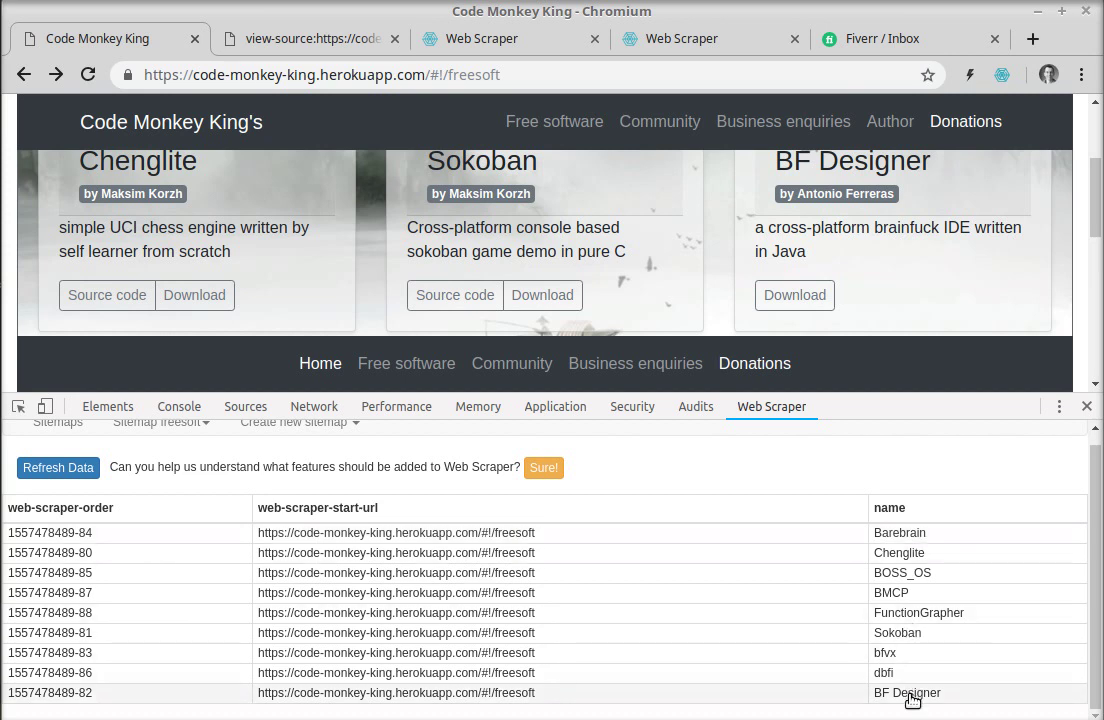
pyautogui.scroll(1, 870, 490)
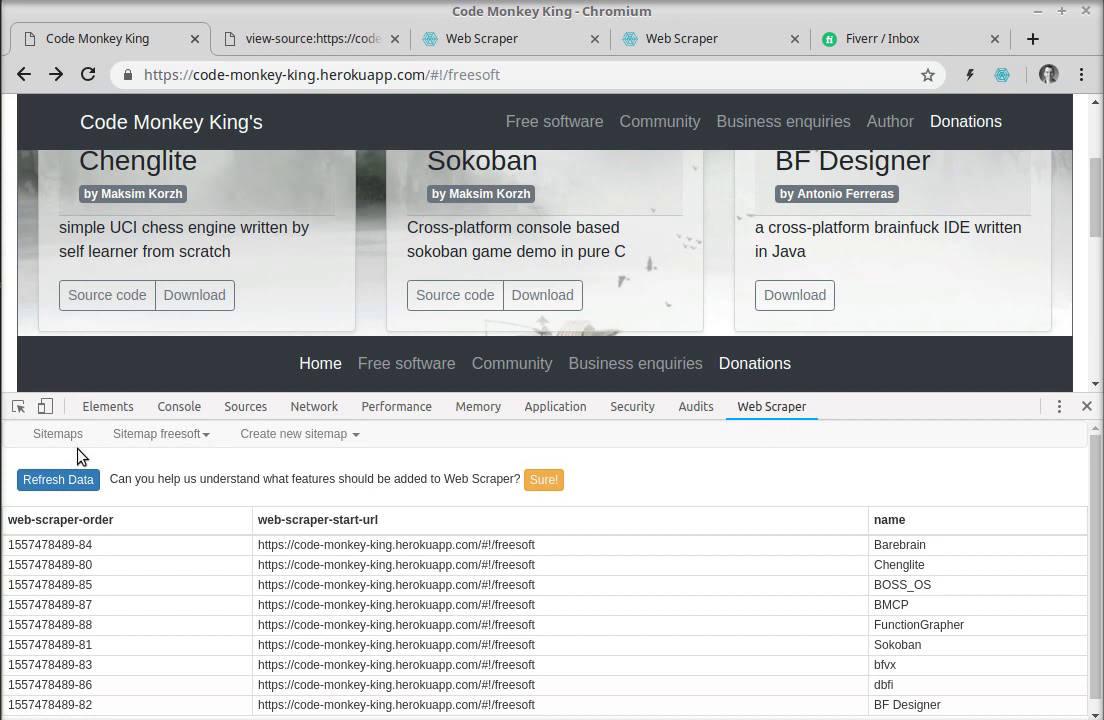
# Step: Browse the nine scraped rows, such as Barebrain and Chenglite, and dismiss the sitemap menu
pyautogui.click(200, 434)
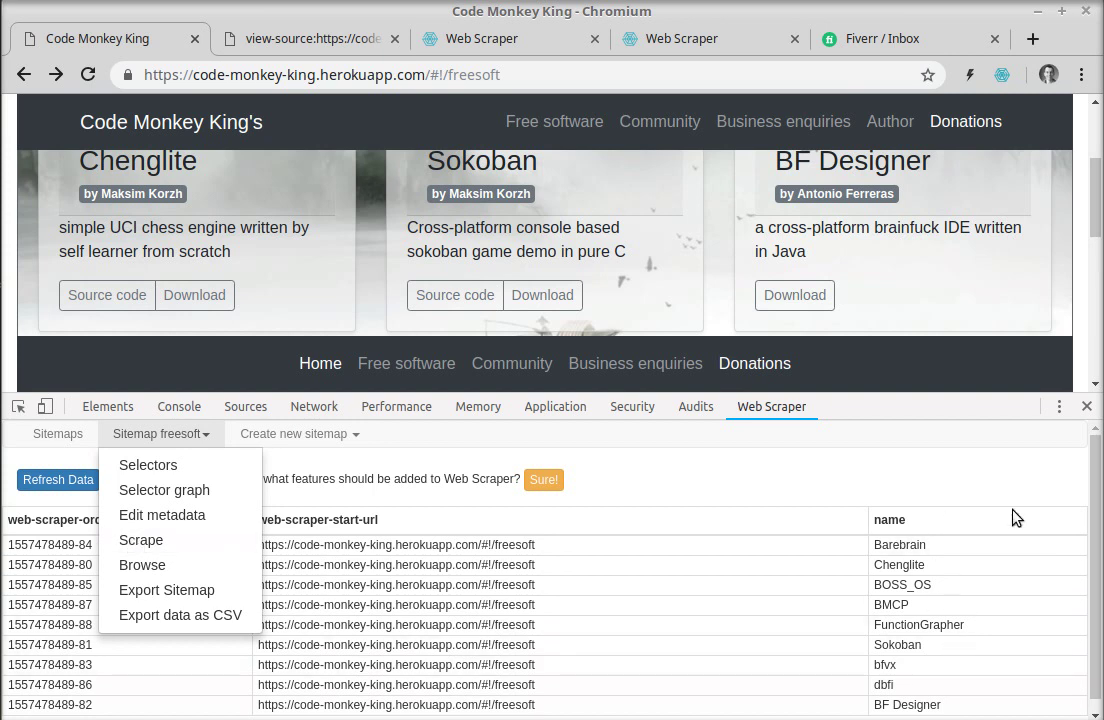
pyautogui.scroll(3, 505, 262)
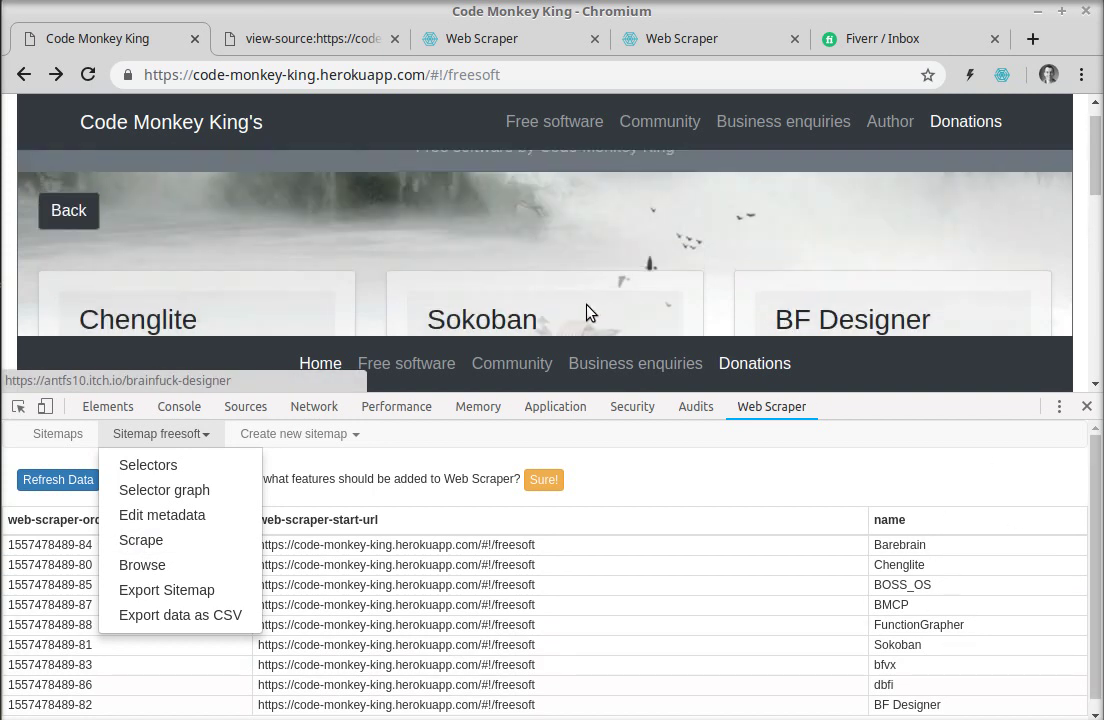
pyautogui.scroll(-2, 507, 261)
pyautogui.scroll(-1, 562, 310)
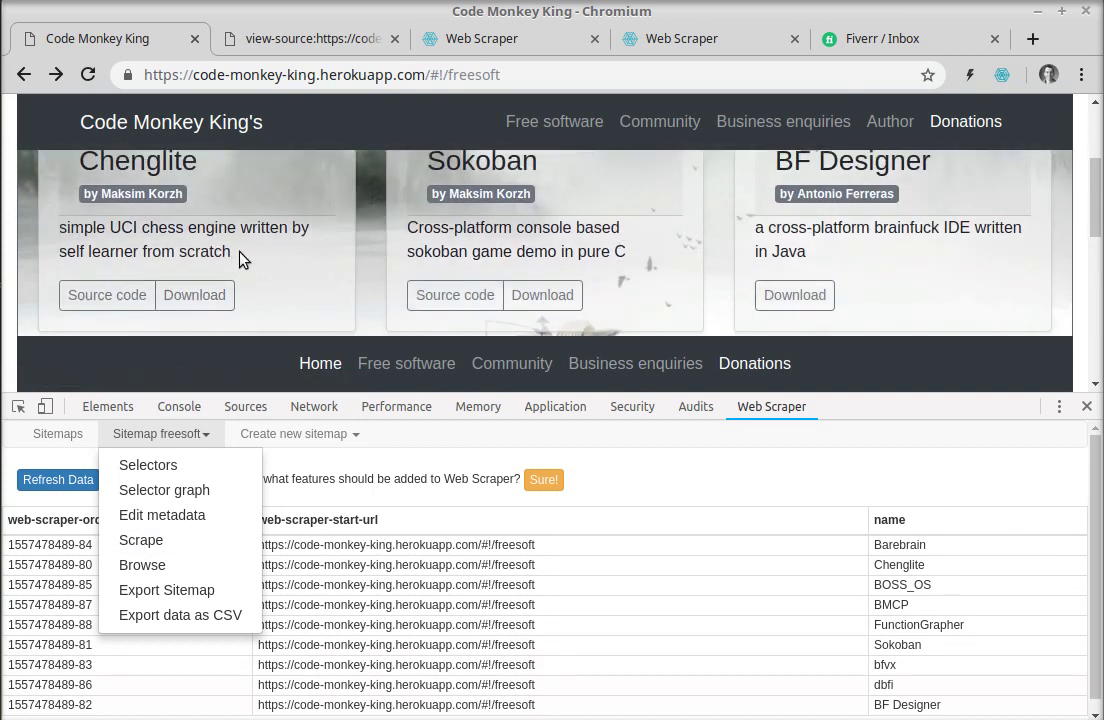
pyautogui.scroll(1, 213, 264)
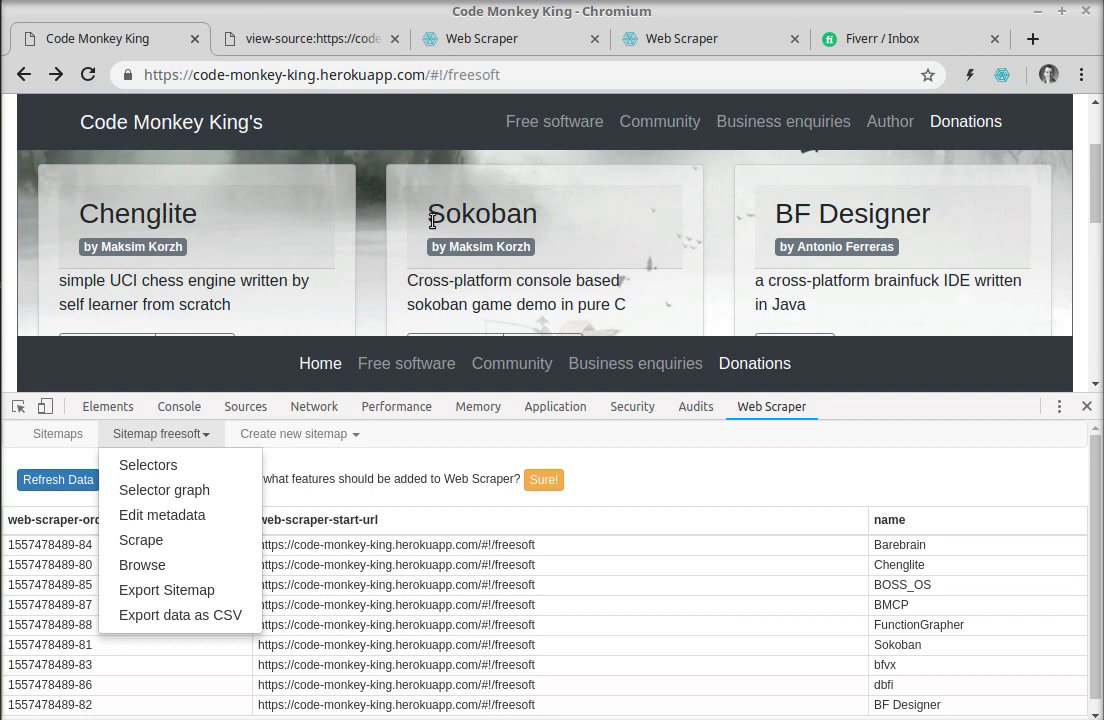
pyautogui.scroll(-1, 975, 558)
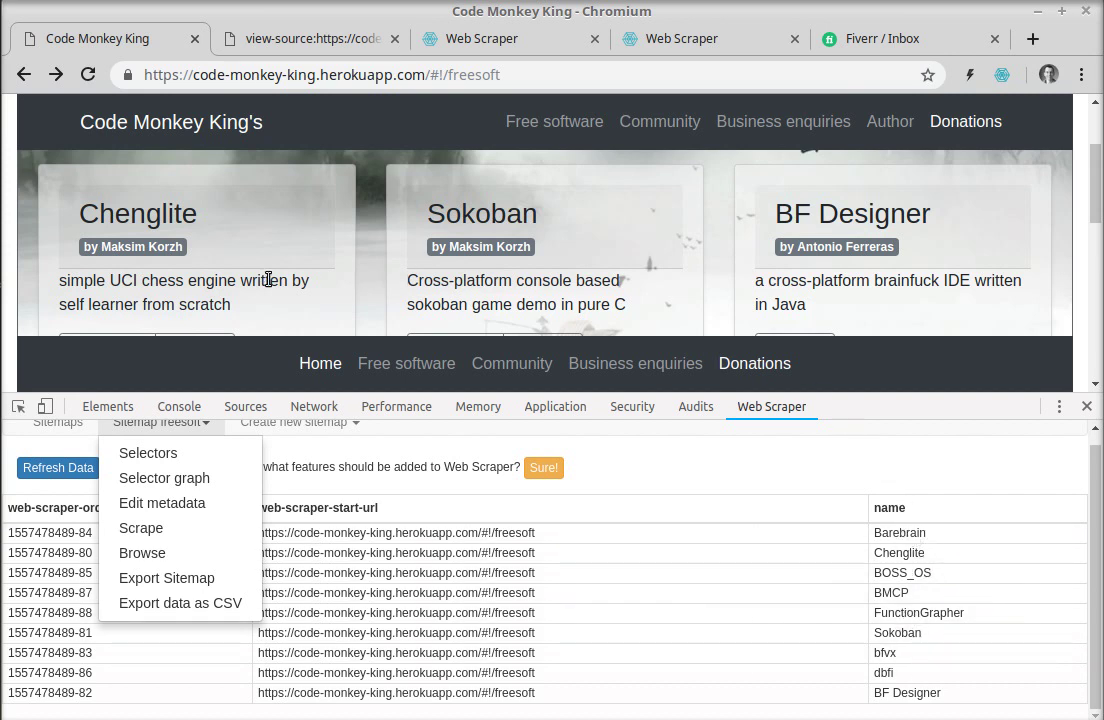
pyautogui.scroll(-2, 160, 287)
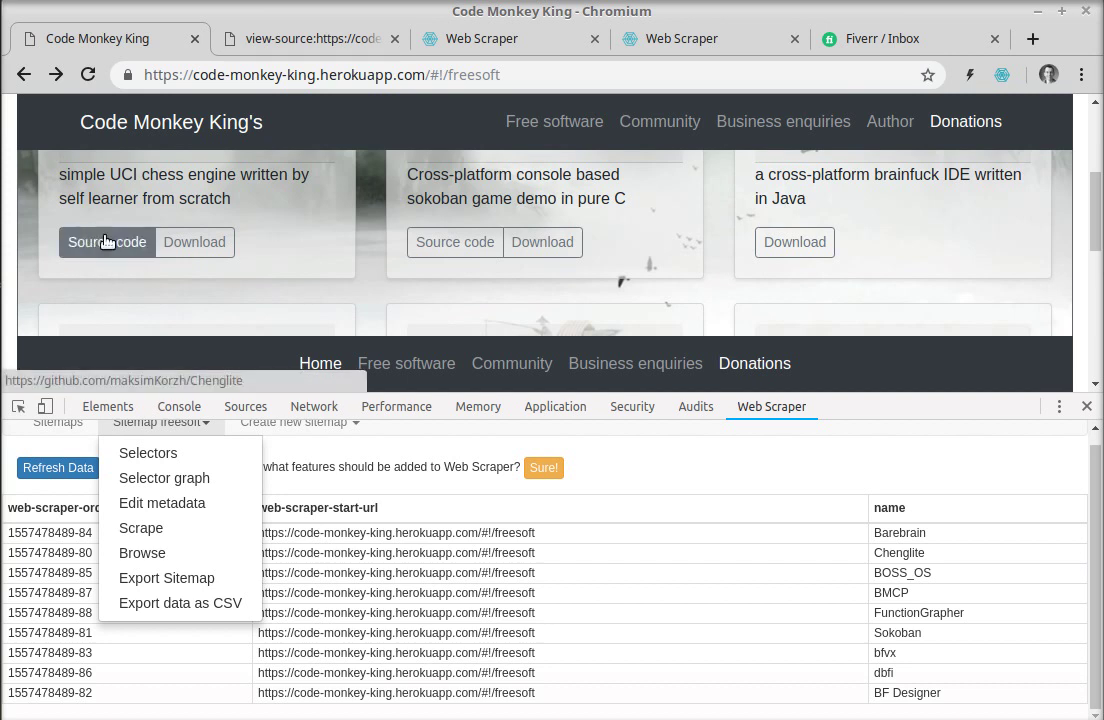
pyautogui.click(798, 469)
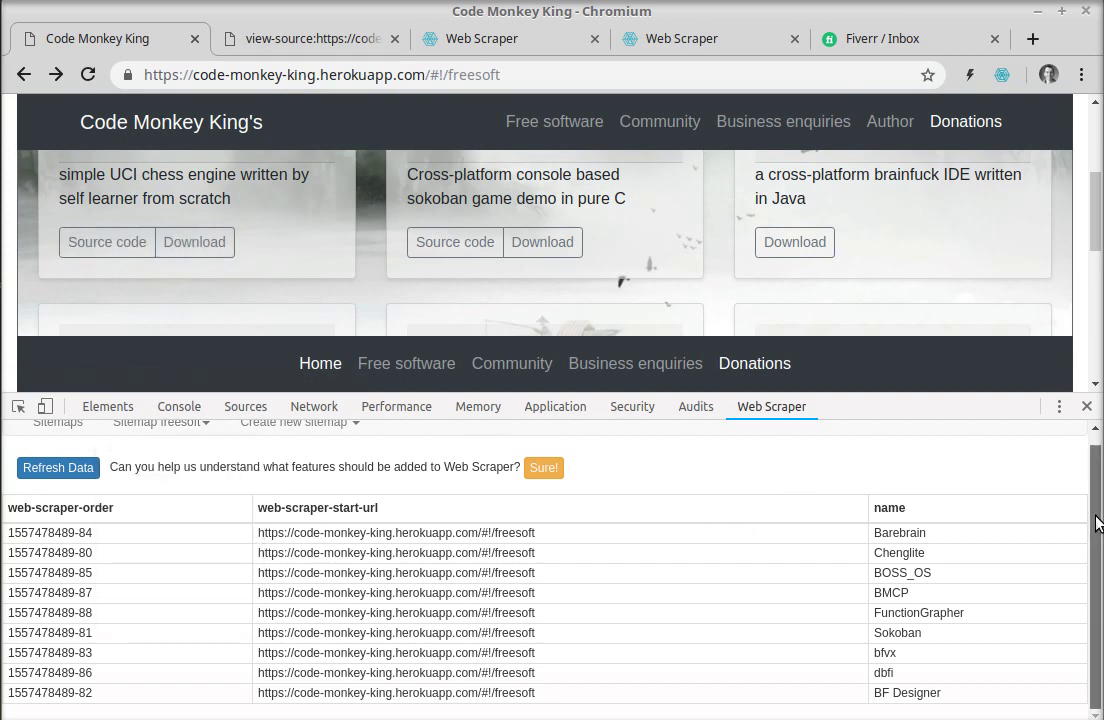
pyautogui.scroll(1, 943, 478)
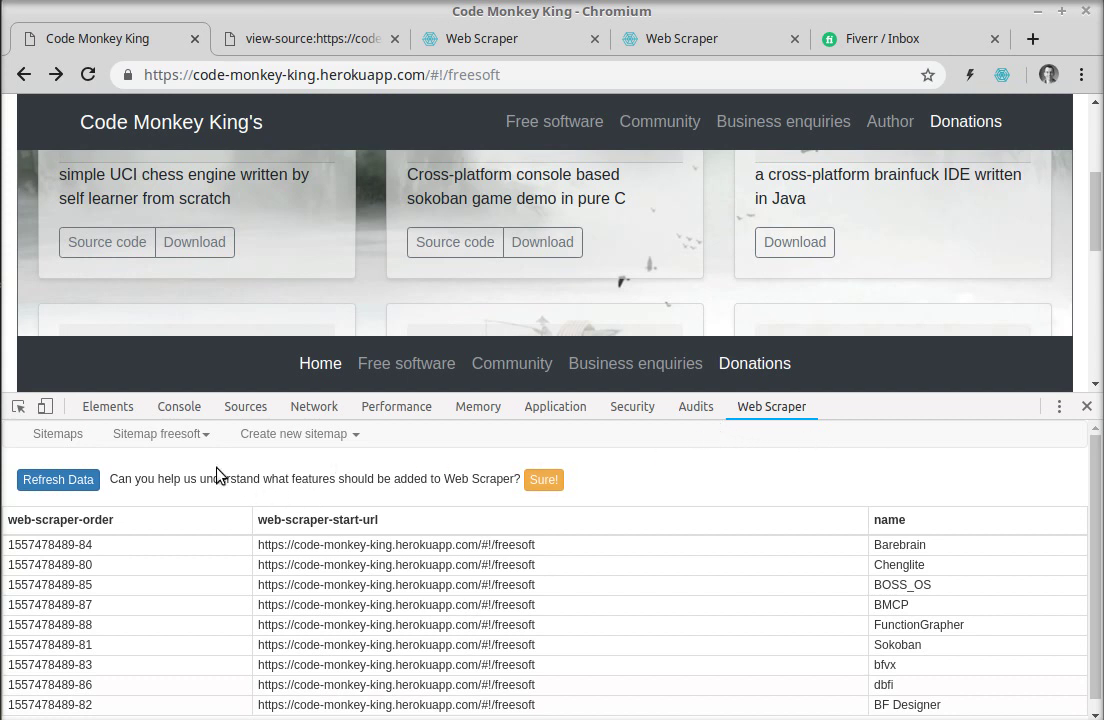
pyautogui.scroll(-1, 646, 607)
pyautogui.scroll(1, 646, 607)
# Step: Return to the freesoft selectors list and start a new selector with Id 'author'
pyautogui.click(206, 438)
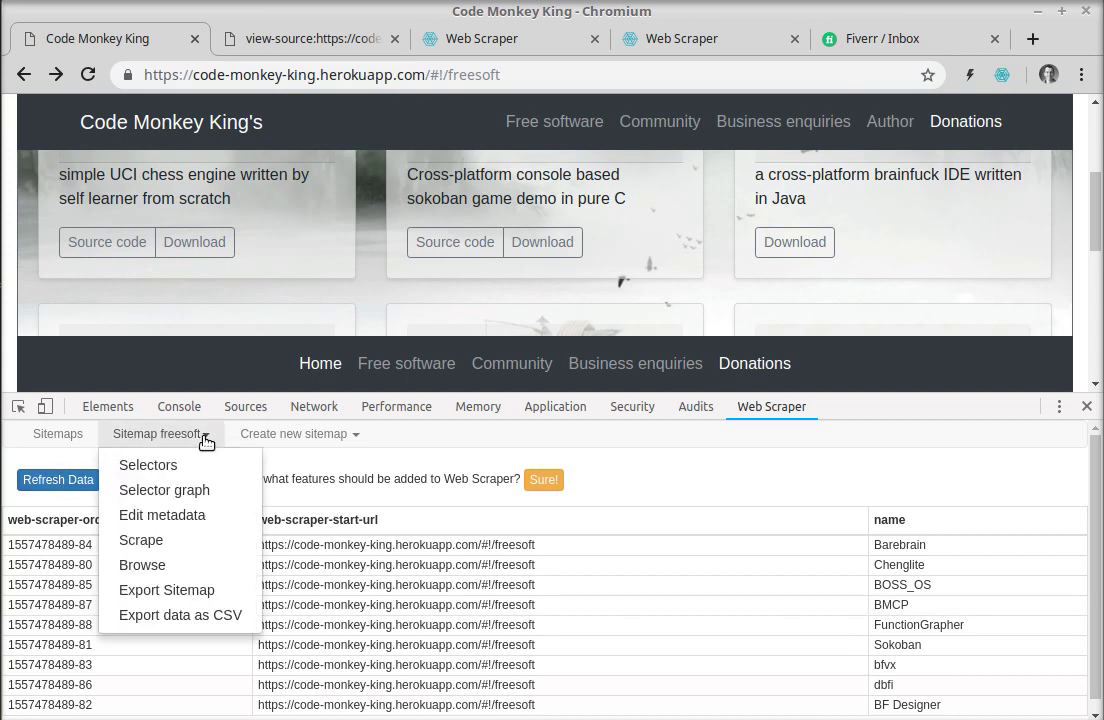
pyautogui.click(157, 467)
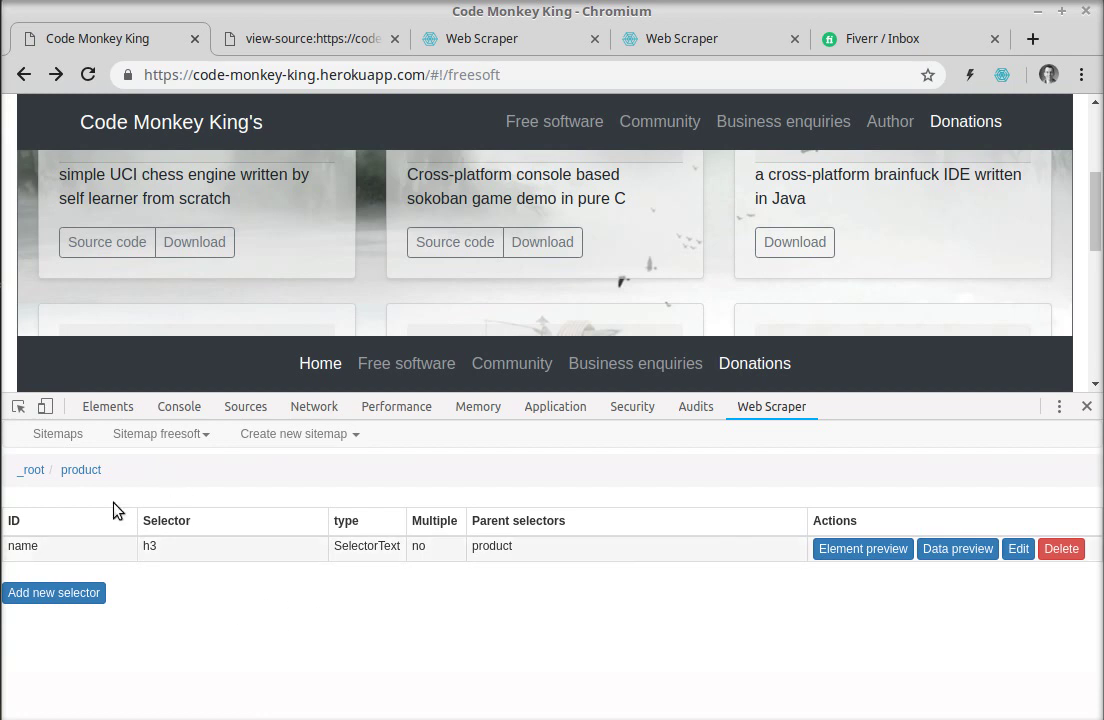
pyautogui.click(62, 593)
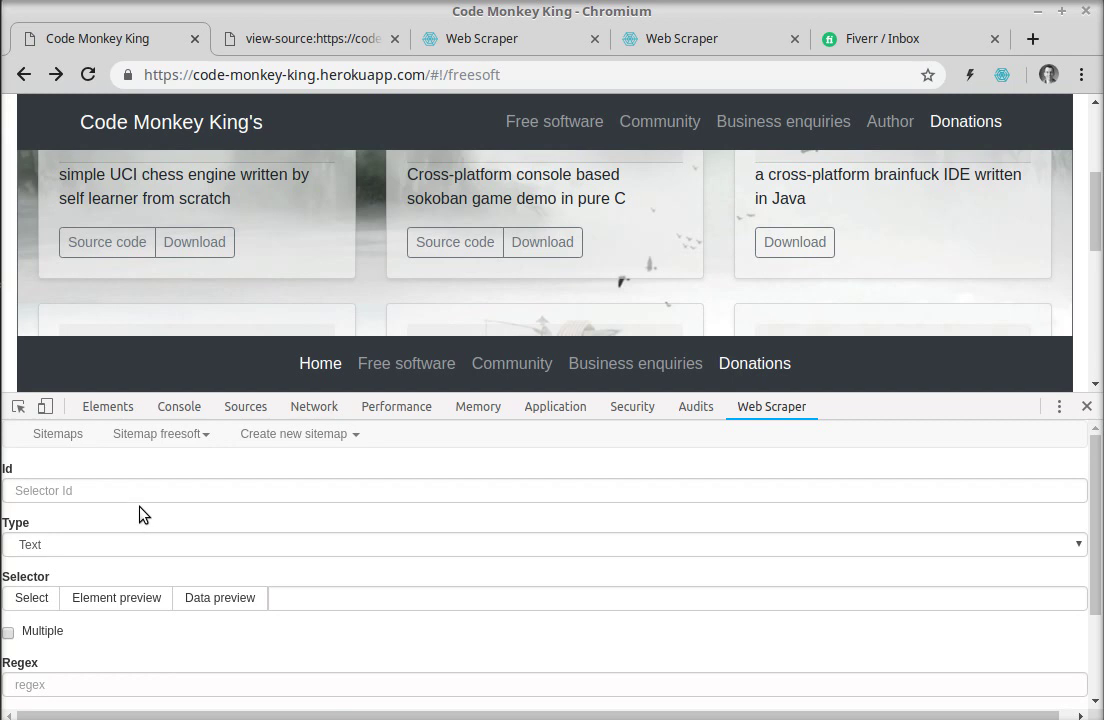
pyautogui.click(55, 490)
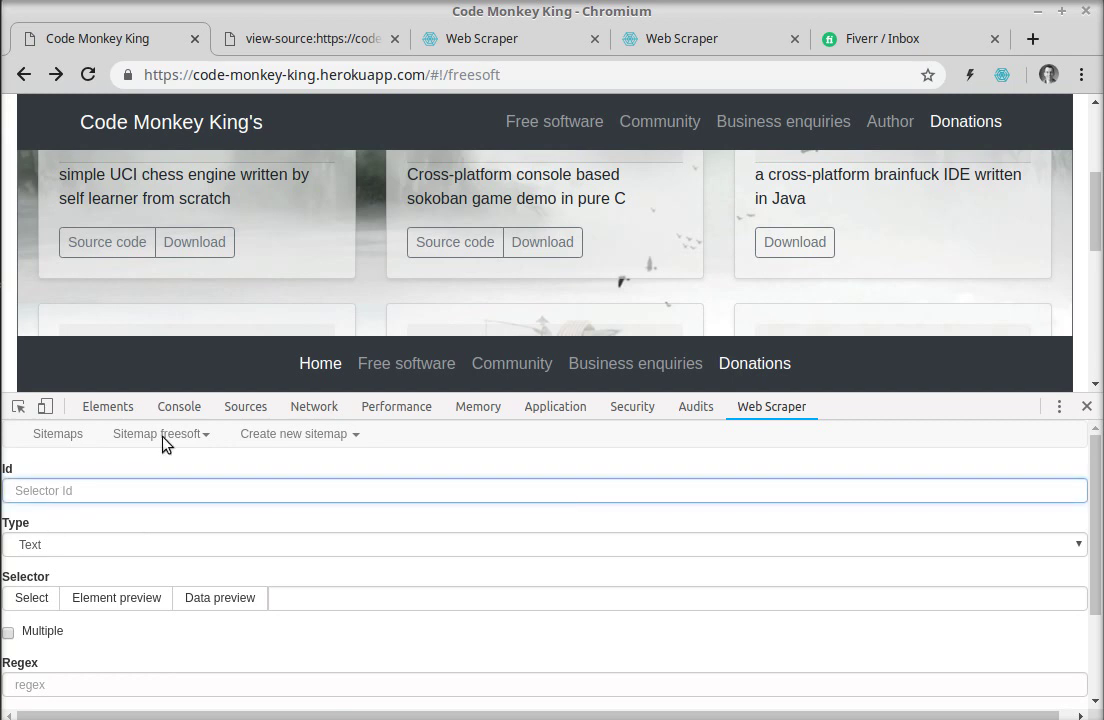
pyautogui.scroll(2, 366, 302)
pyautogui.scroll(-2, 367, 300)
pyautogui.write('author')
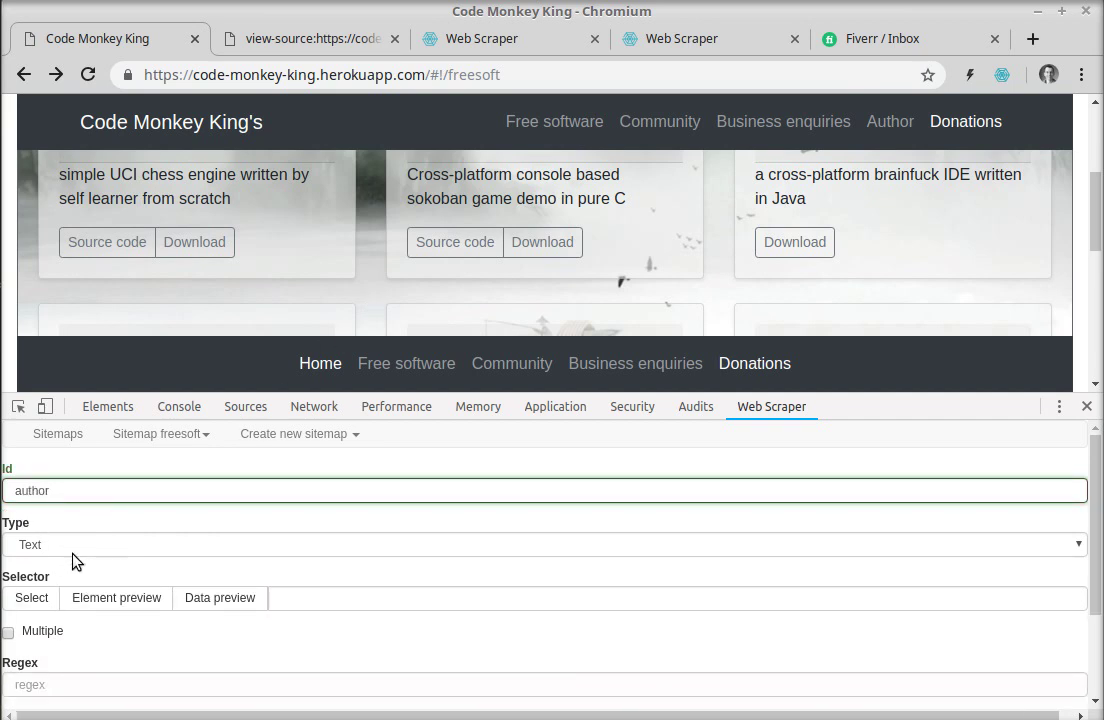
# Step: Pick the Chenglite author label as span and save the author selector
pyautogui.click(30, 597)
pyautogui.scroll(1, 231, 227)
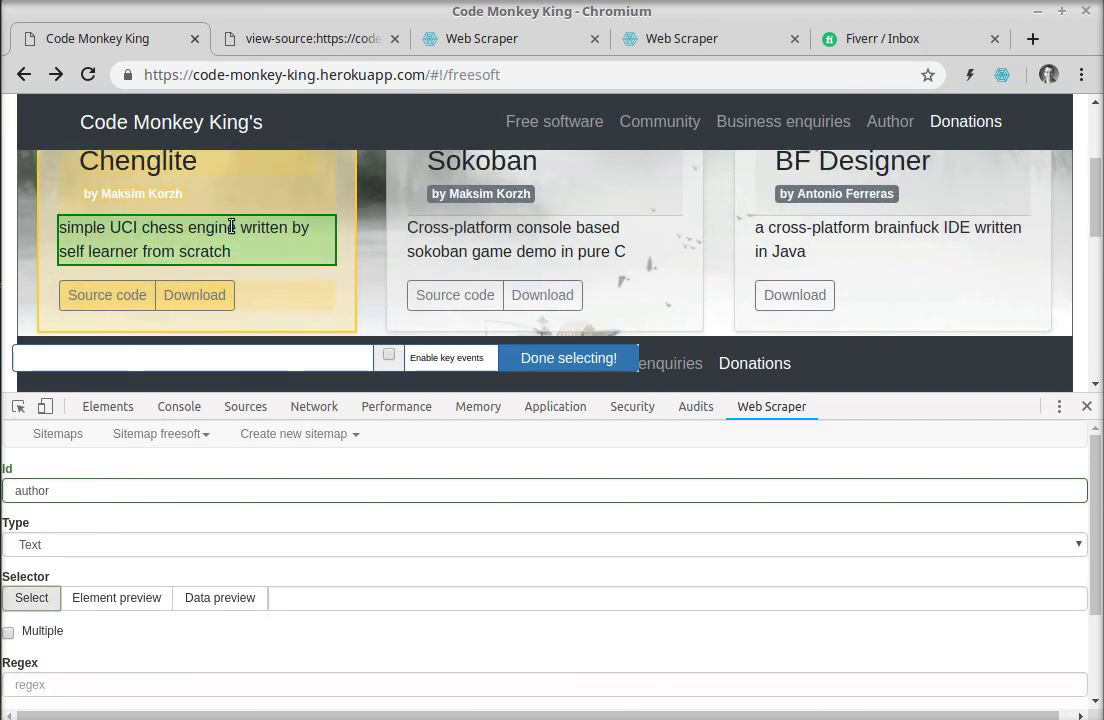
pyautogui.click(132, 193)
pyautogui.scroll(-1, 340, 490)
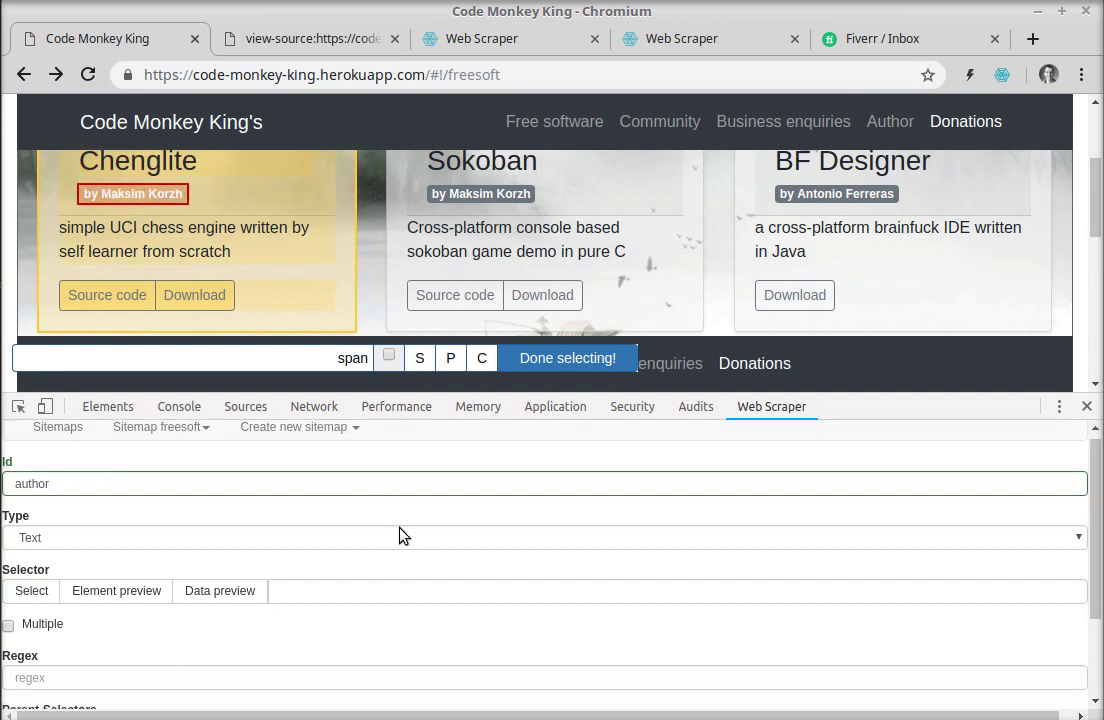
pyautogui.scroll(-1, 399, 535)
pyautogui.click(612, 356)
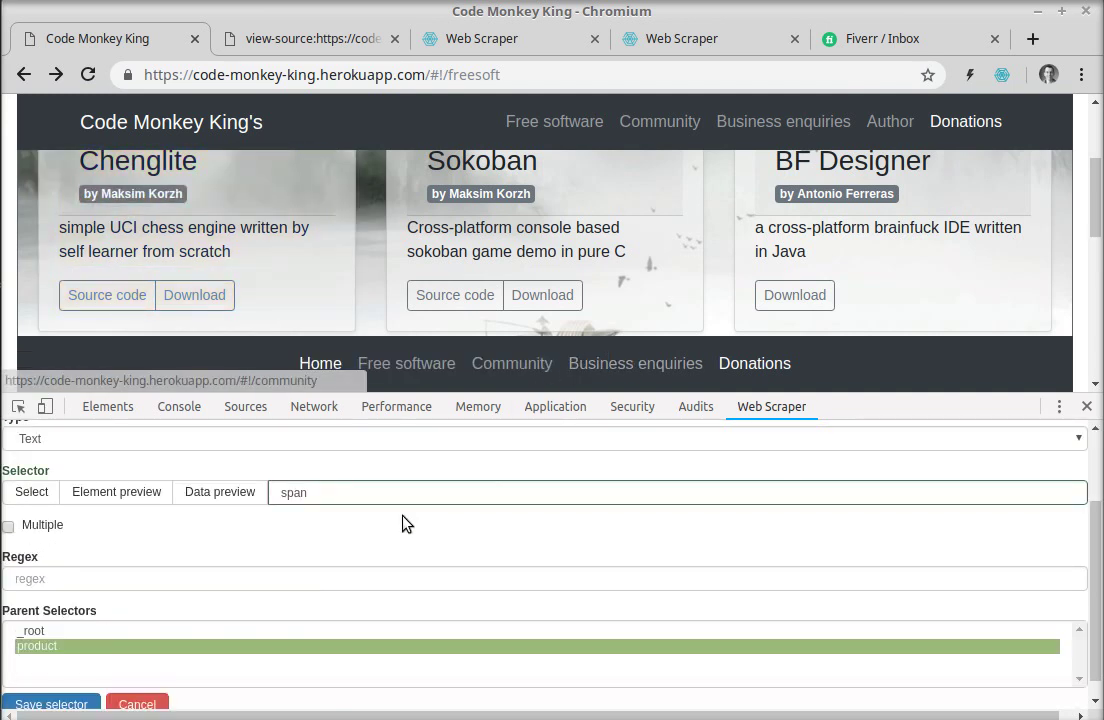
pyautogui.click(52, 702)
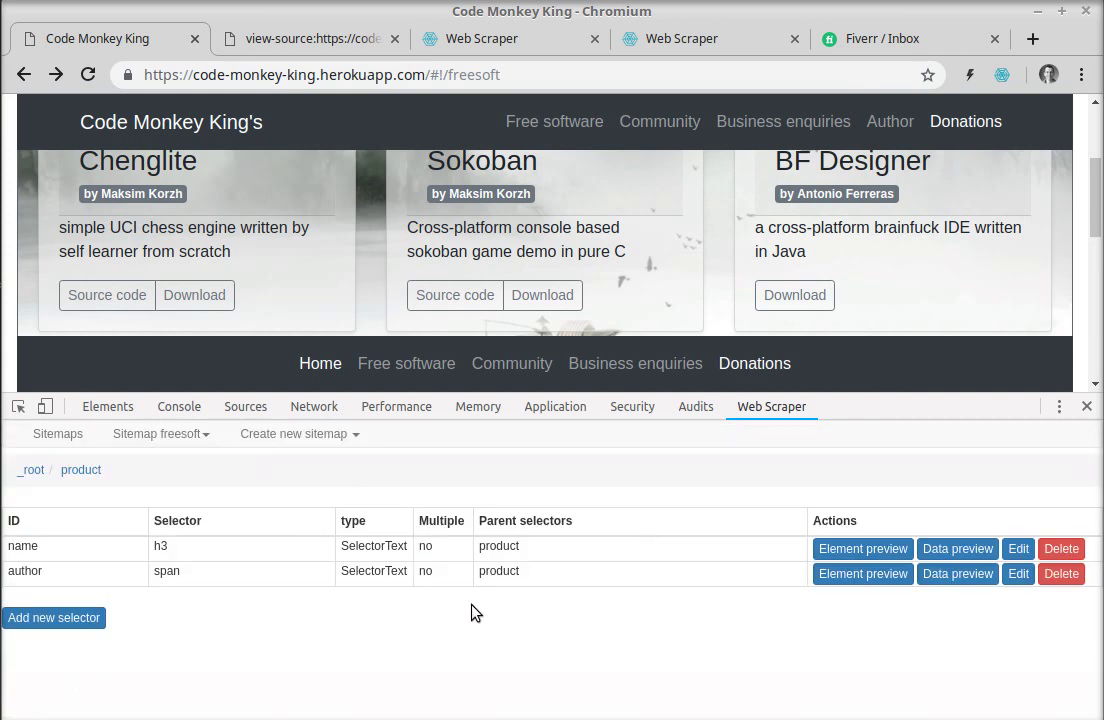
# Step: Review the author preview's 'by …' labels, then close it to return to name and author
pyautogui.click(965, 577)
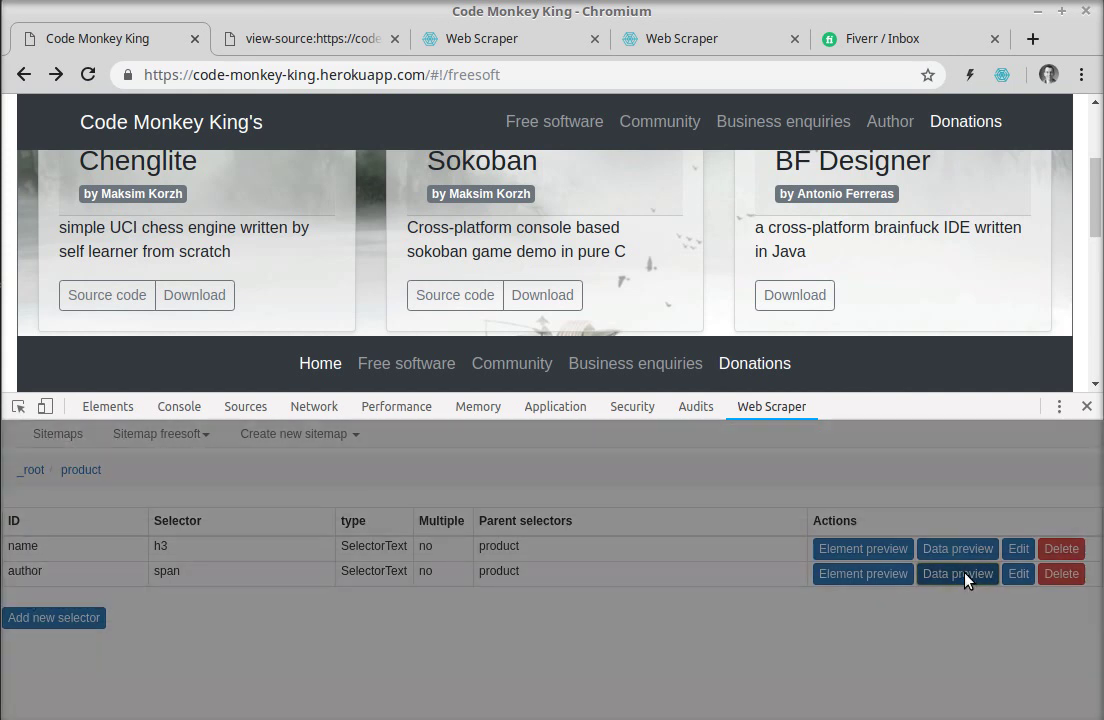
pyautogui.scroll(-3, 185, 591)
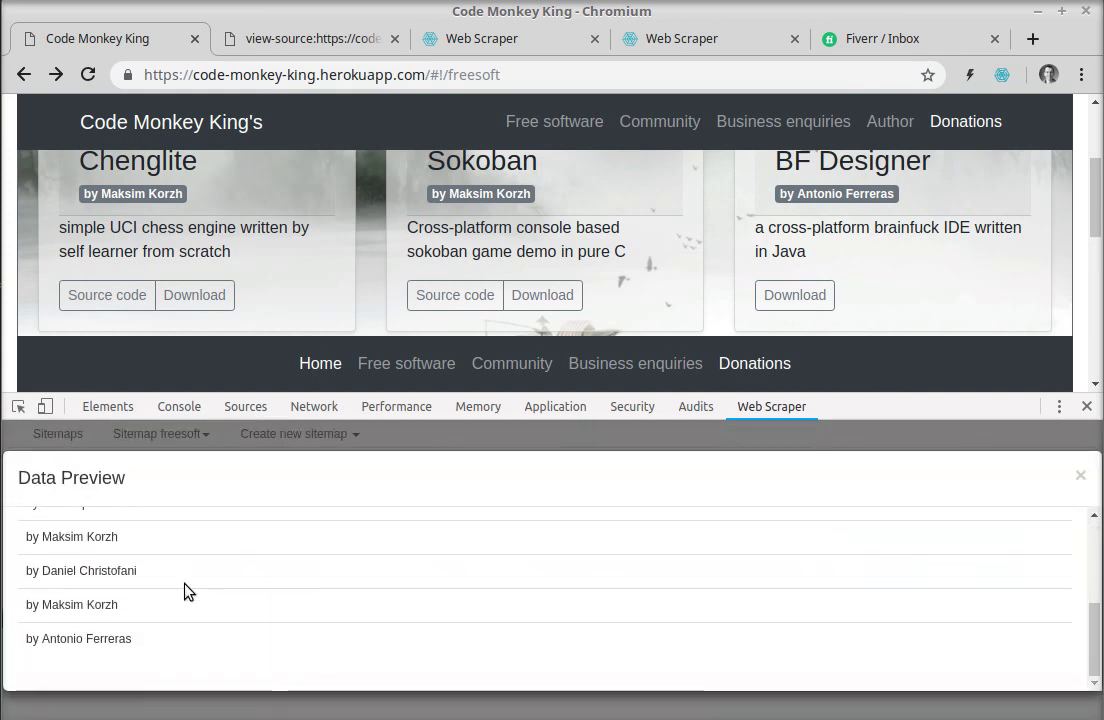
pyautogui.scroll(2, 345, 646)
pyautogui.scroll(-3, 128, 540)
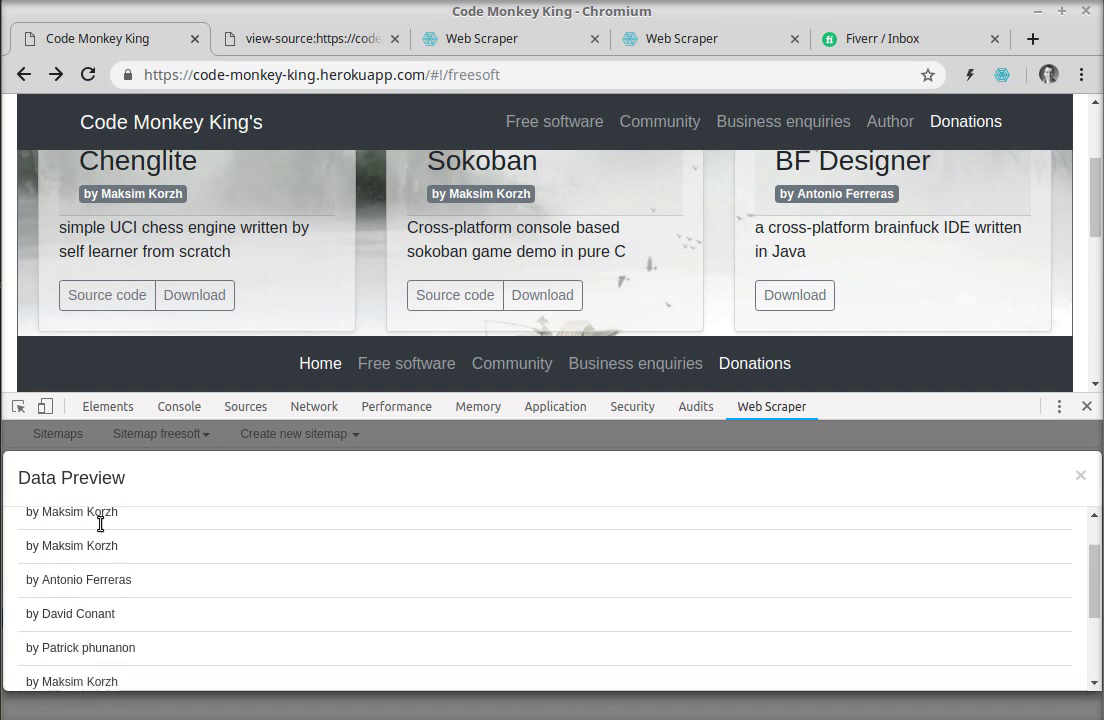
pyautogui.scroll(2, 135, 601)
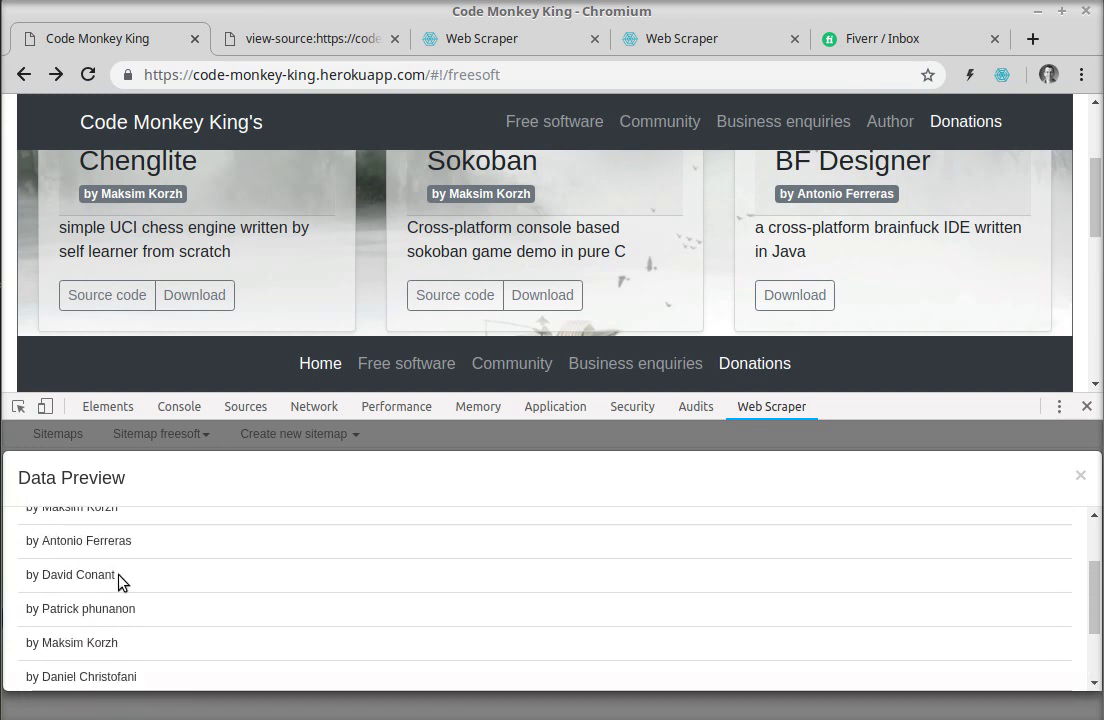
pyautogui.scroll(2, 116, 599)
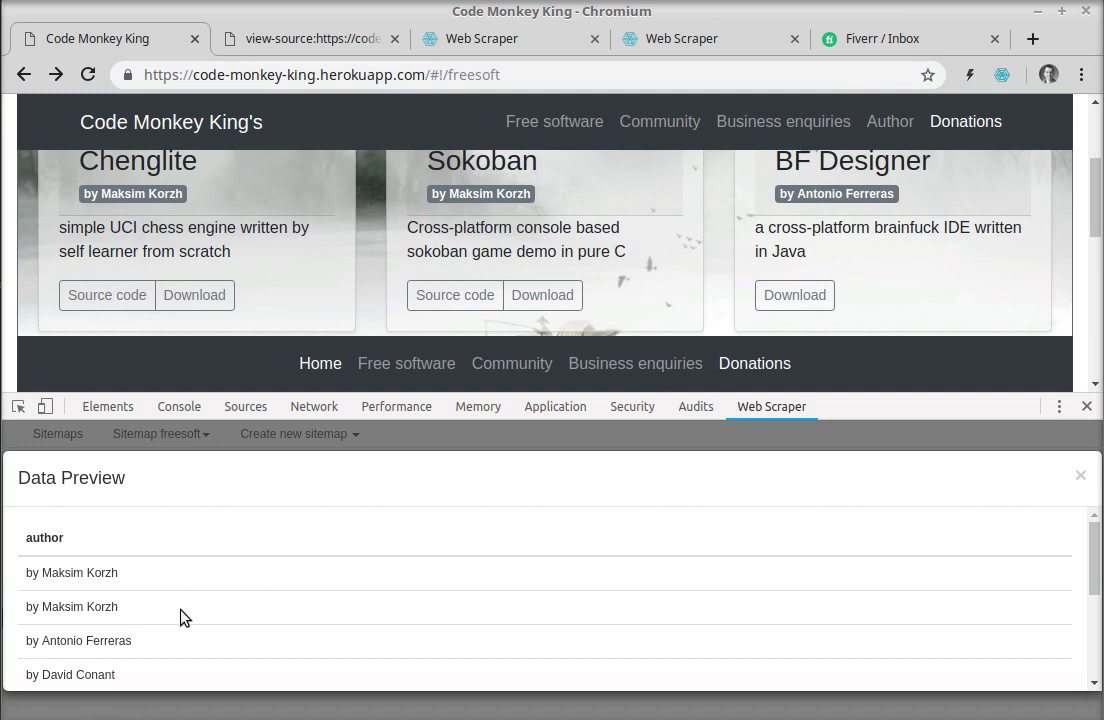
pyautogui.scroll(-3, 182, 618)
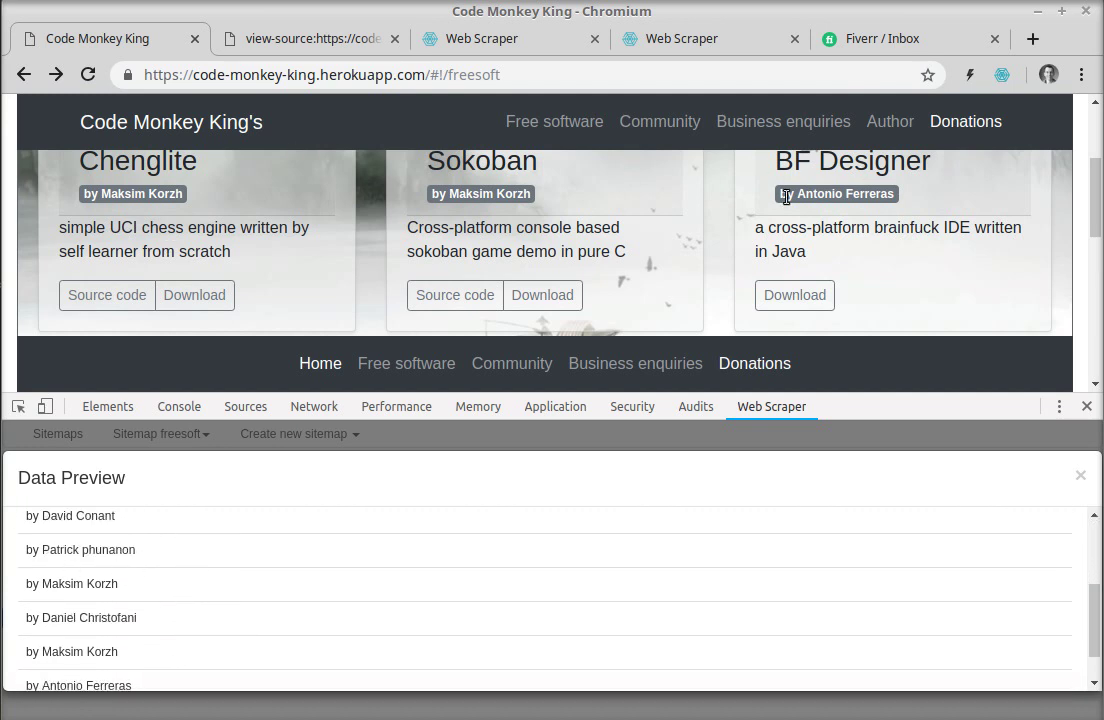
pyautogui.scroll(-1, 220, 568)
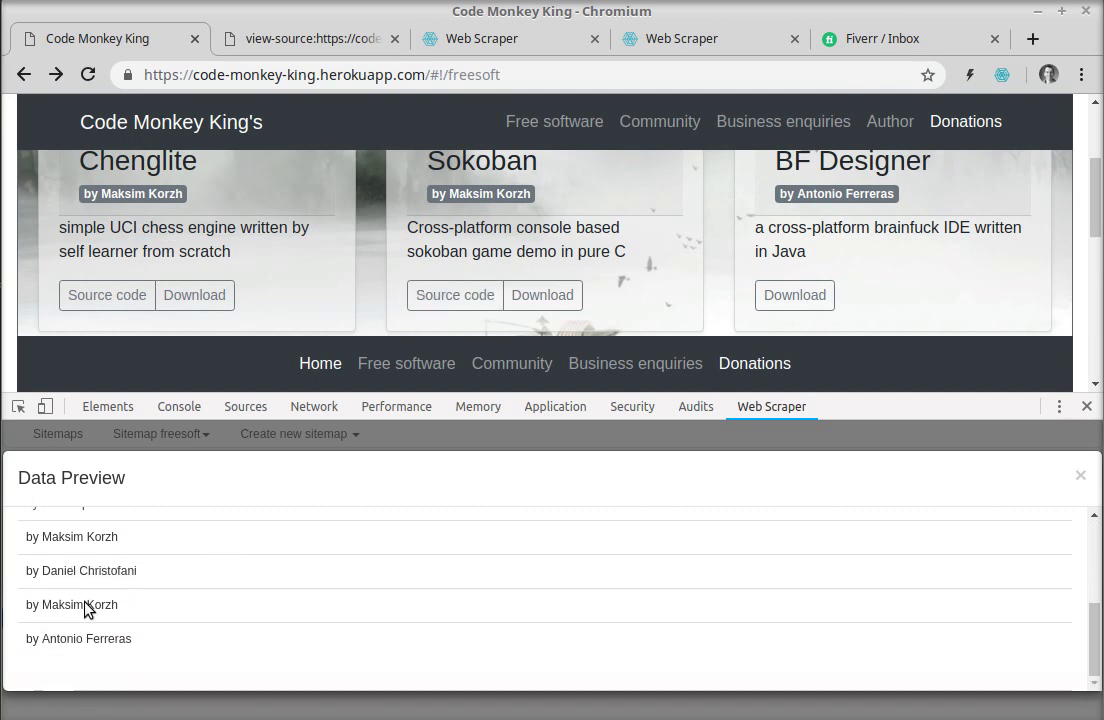
pyautogui.scroll(5, 597, 542)
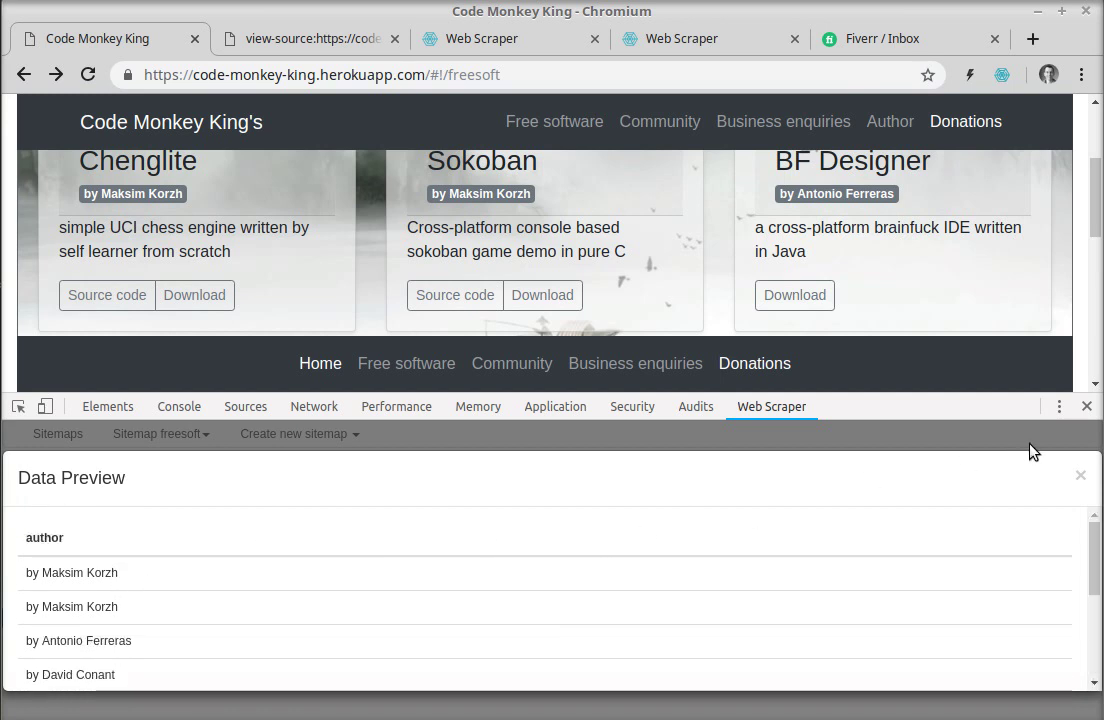
pyautogui.click(1080, 476)
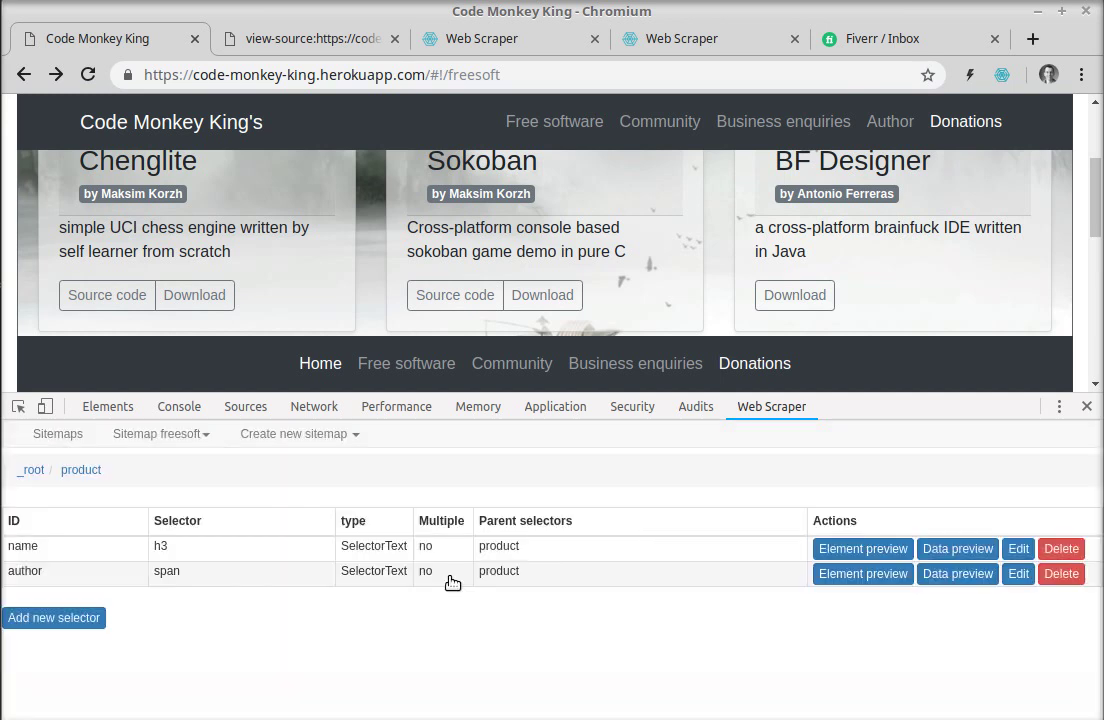
# Step: Add a 'description' selector targeting the Chenglite description paragraph (p)
pyautogui.click(55, 618)
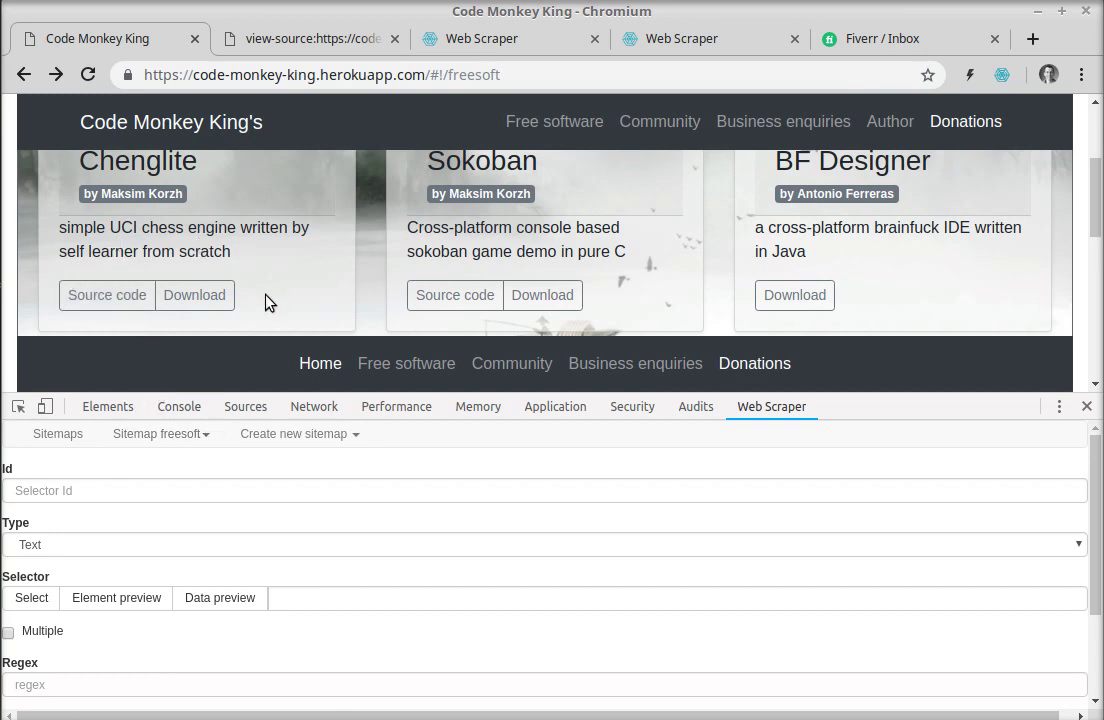
pyautogui.click(56, 486)
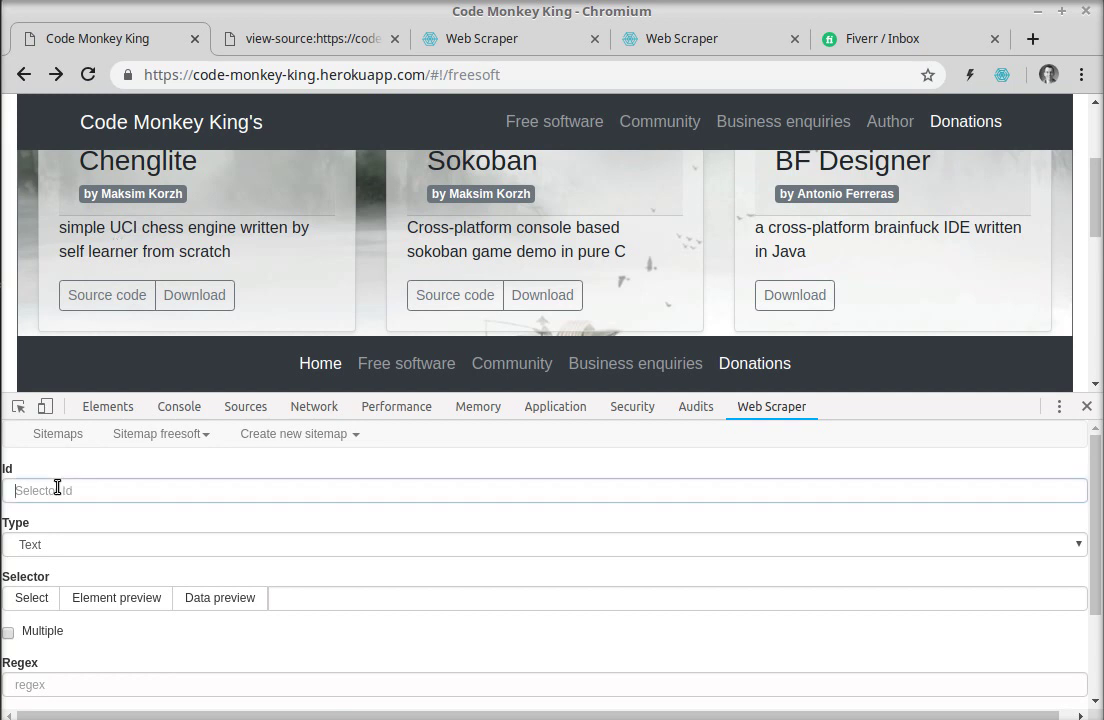
pyautogui.write('description')
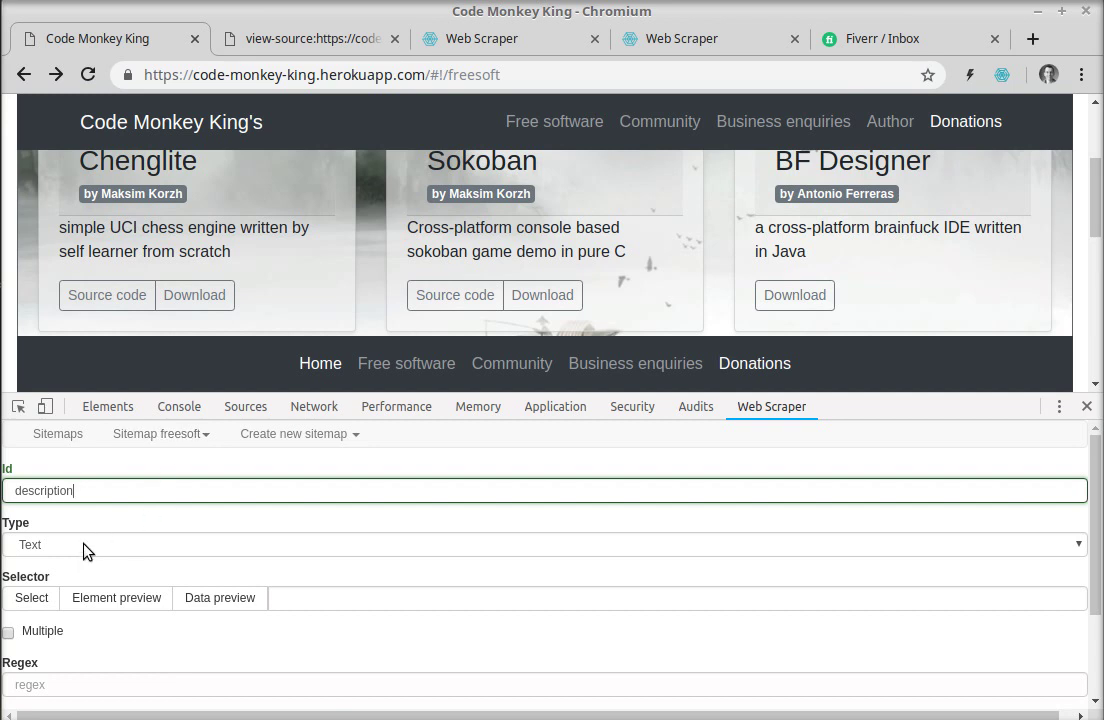
pyautogui.click(37, 603)
pyautogui.click(130, 240)
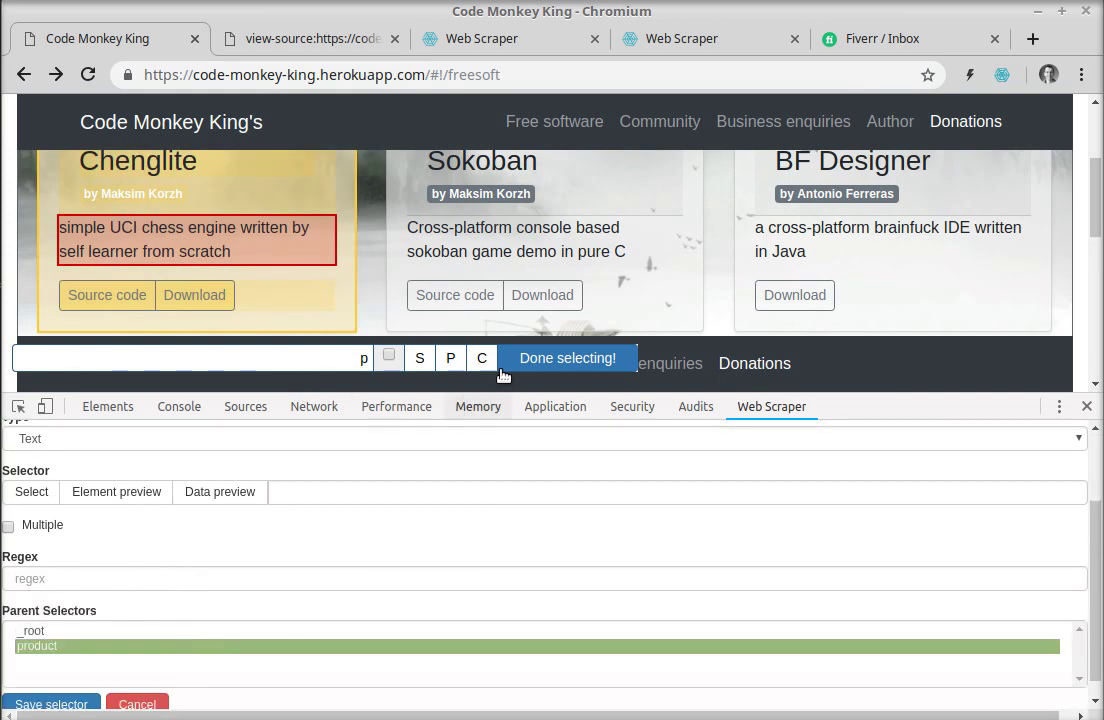
pyautogui.click(527, 358)
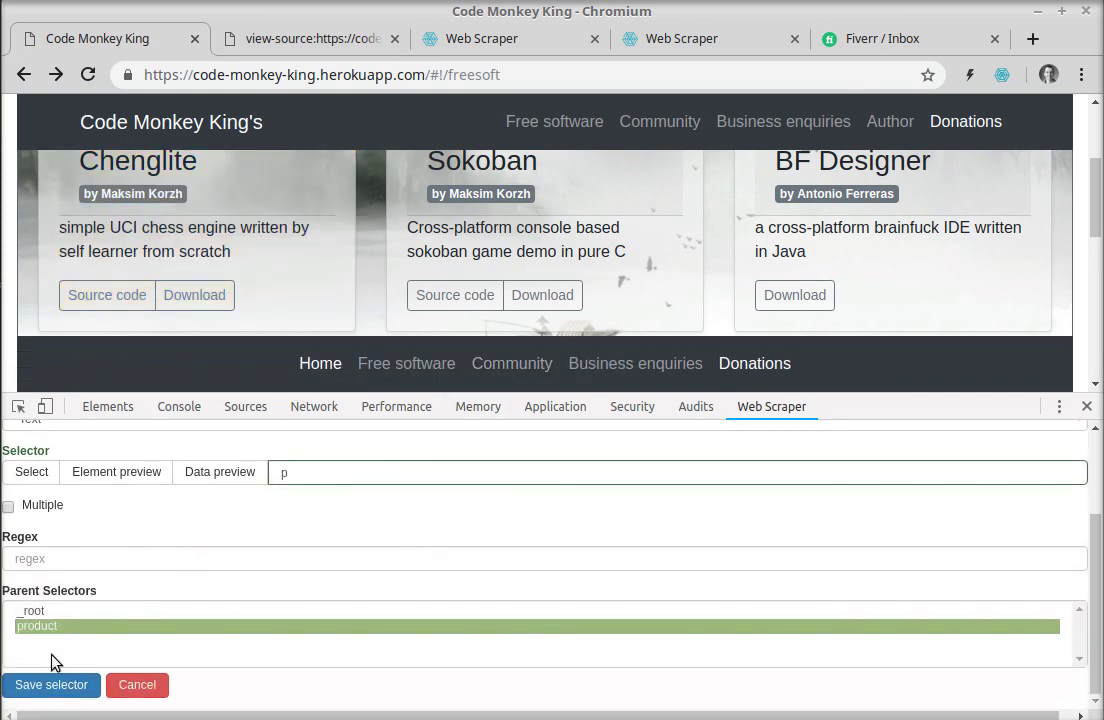
# Step: Save the description selector and check its preview of each card's blurb
pyautogui.click(50, 698)
pyautogui.click(958, 599)
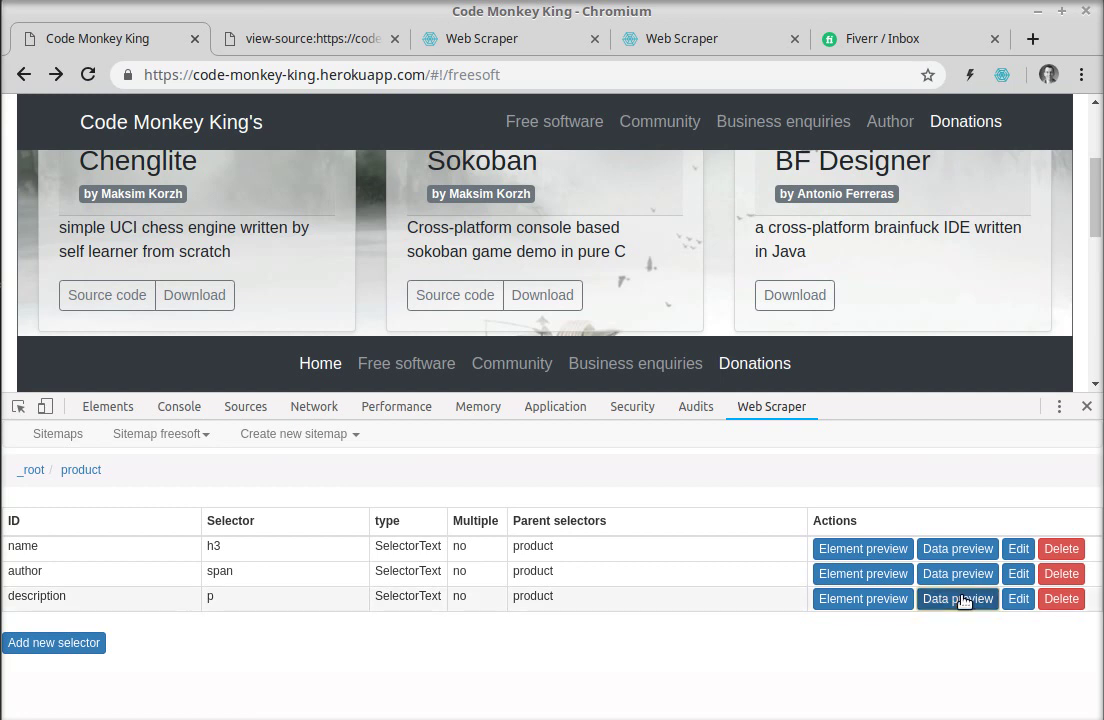
pyautogui.scroll(-5, 212, 608)
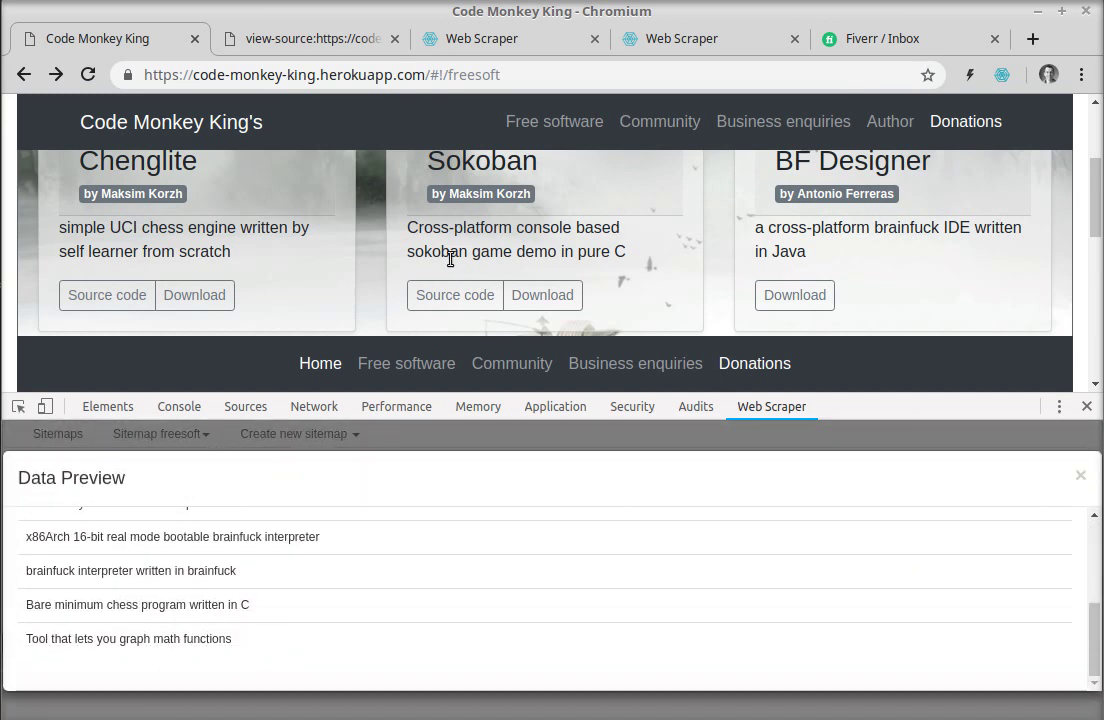
pyautogui.click(1078, 478)
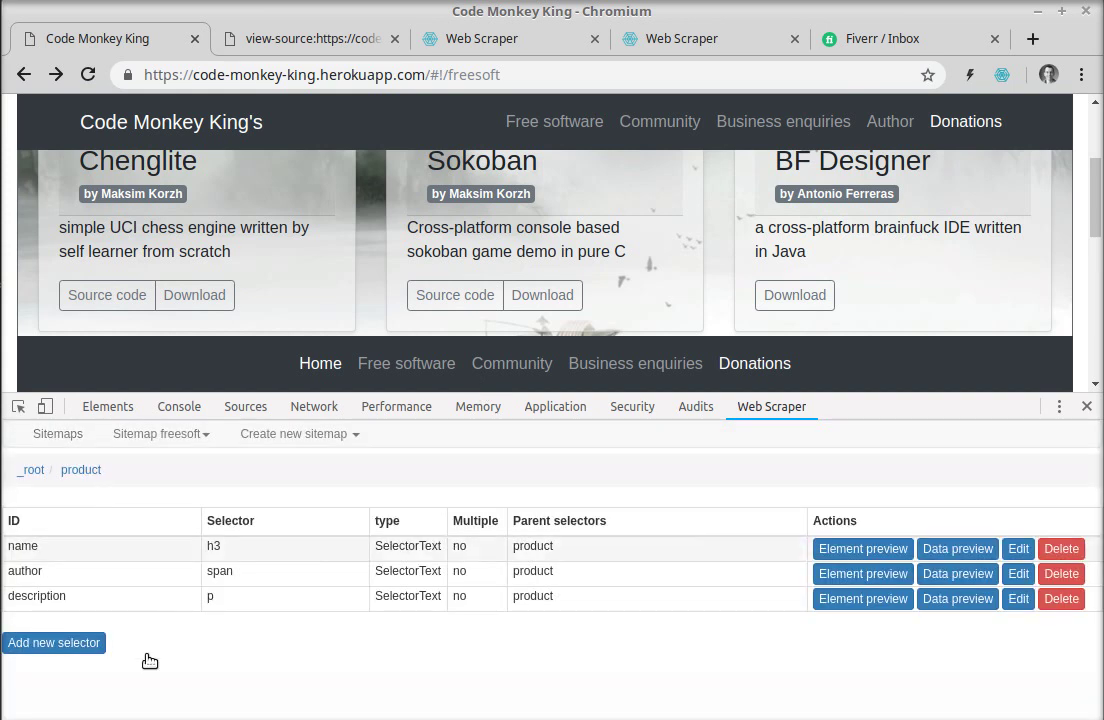
# Step: Start a new selector with Id 'source' and set its type to Link
pyautogui.click(42, 645)
pyautogui.click(90, 497)
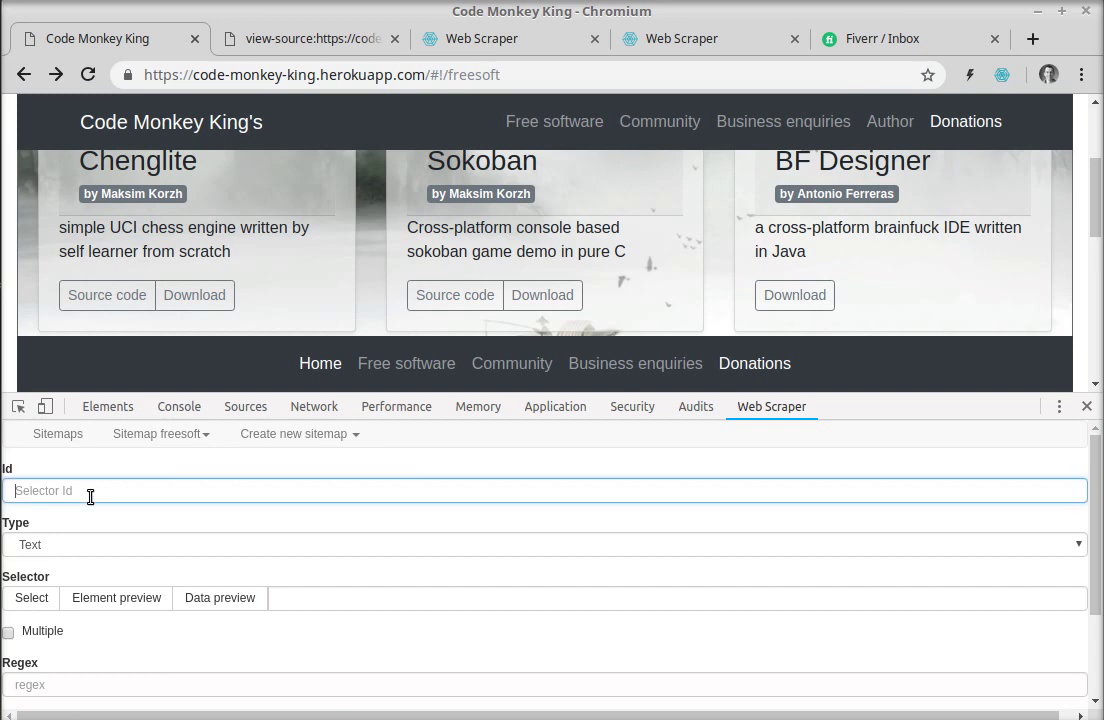
pyautogui.write('source')
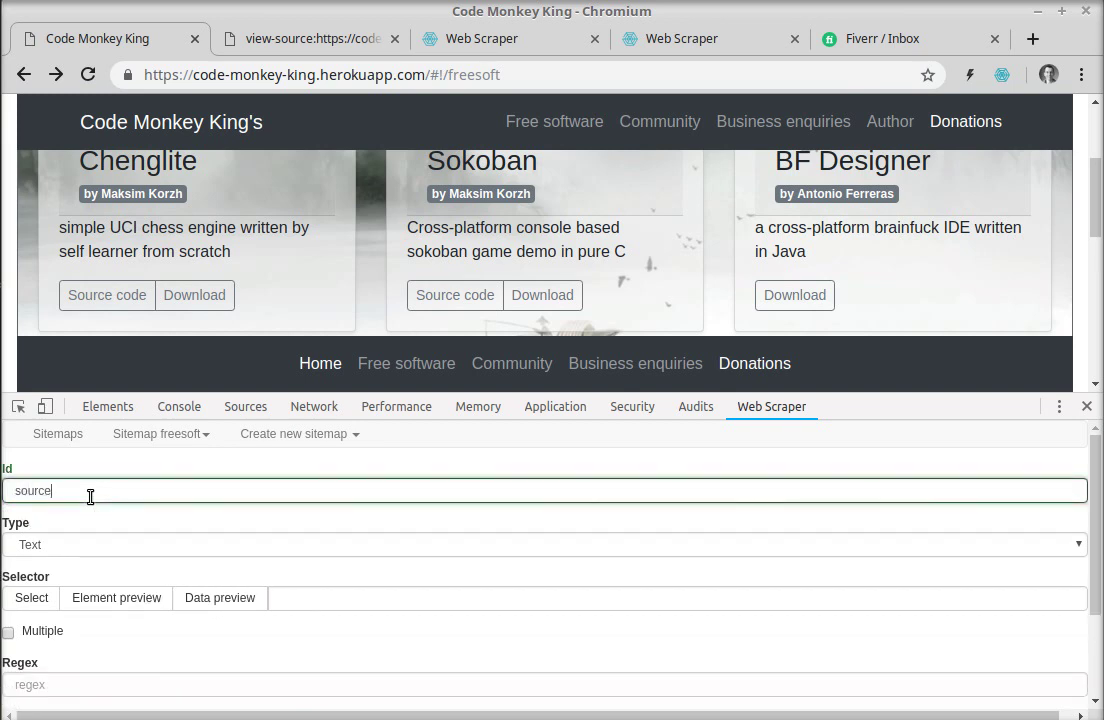
pyautogui.click(76, 546)
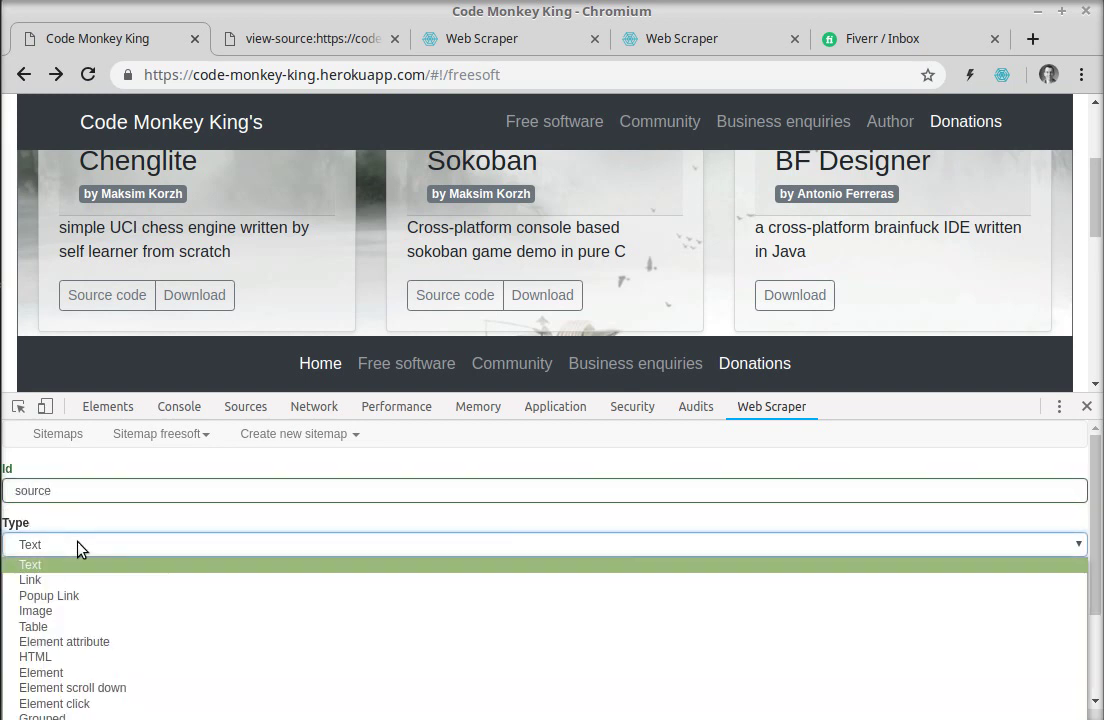
pyautogui.click(35, 580)
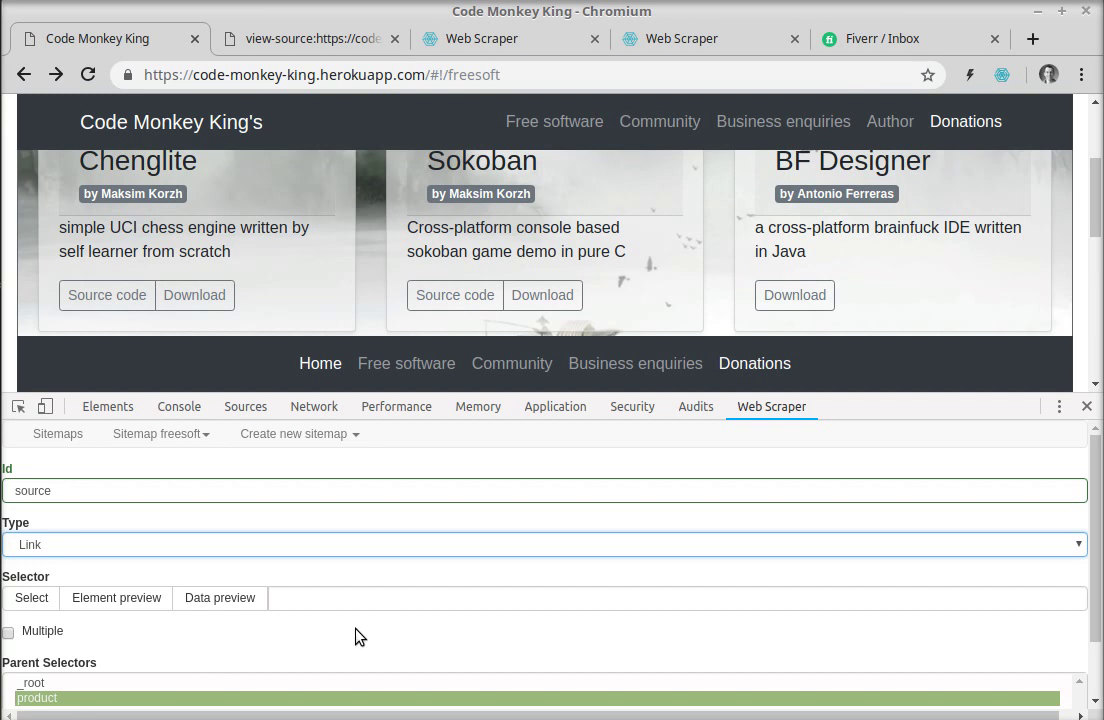
# Step: Pick the Chenglite Source code link, a[ng-if='product.source_url'], and save the selector
pyautogui.rightClick(288, 306)
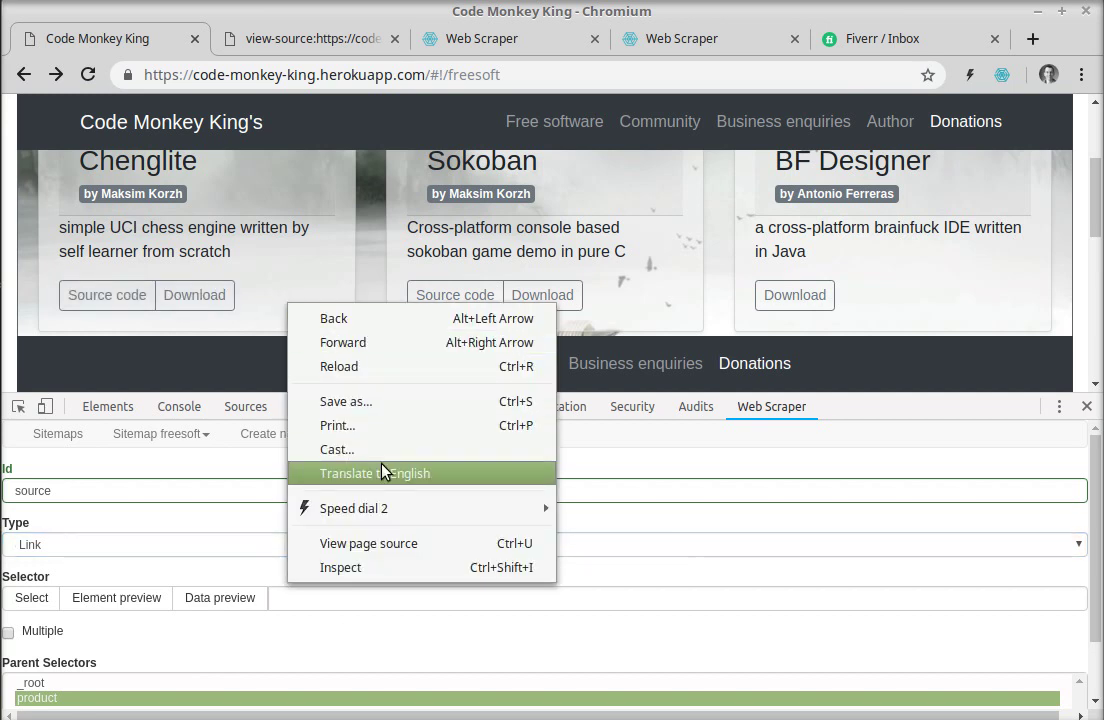
pyautogui.click(125, 35)
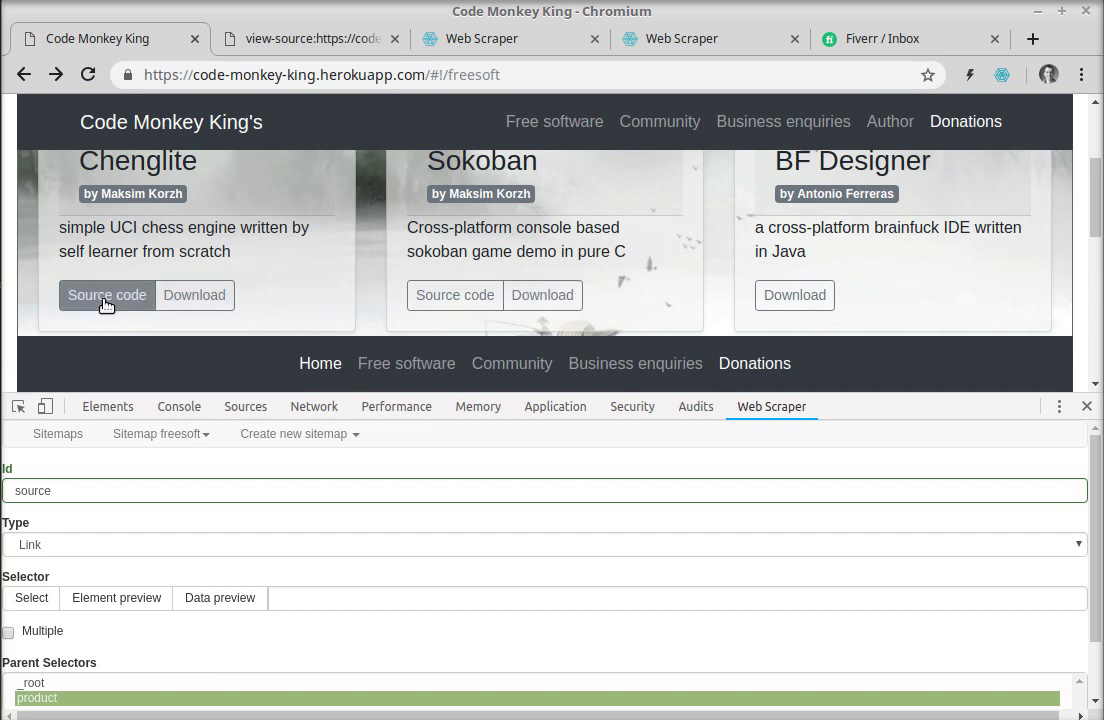
pyautogui.click(76, 302)
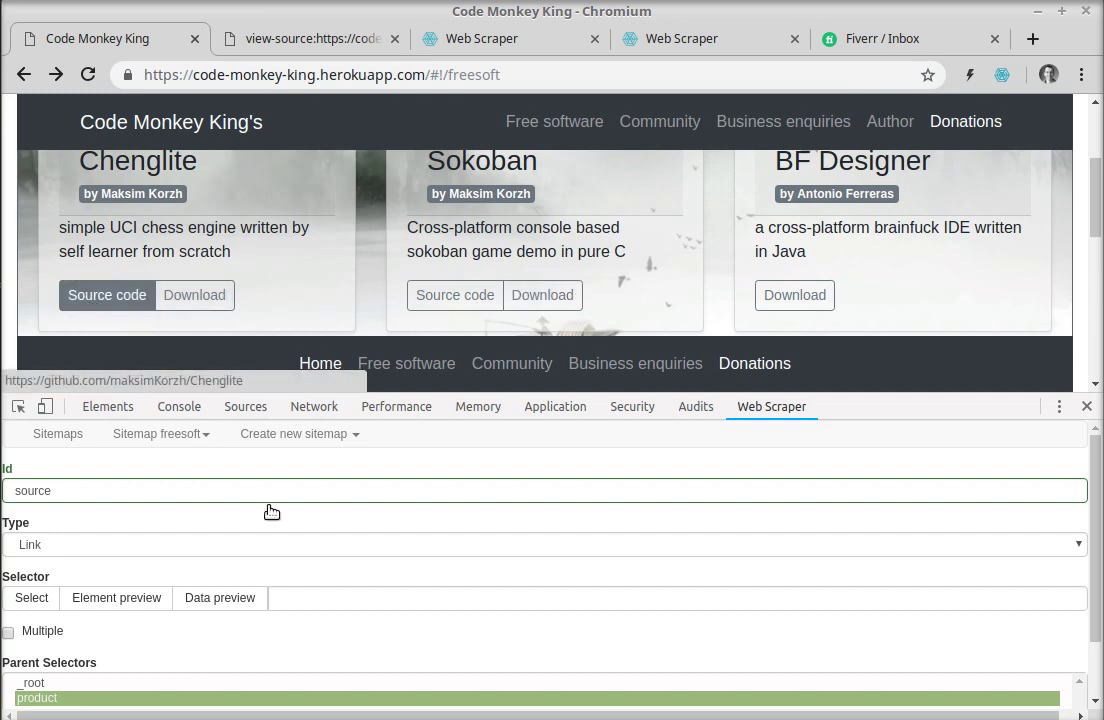
pyautogui.scroll(-2, 300, 550)
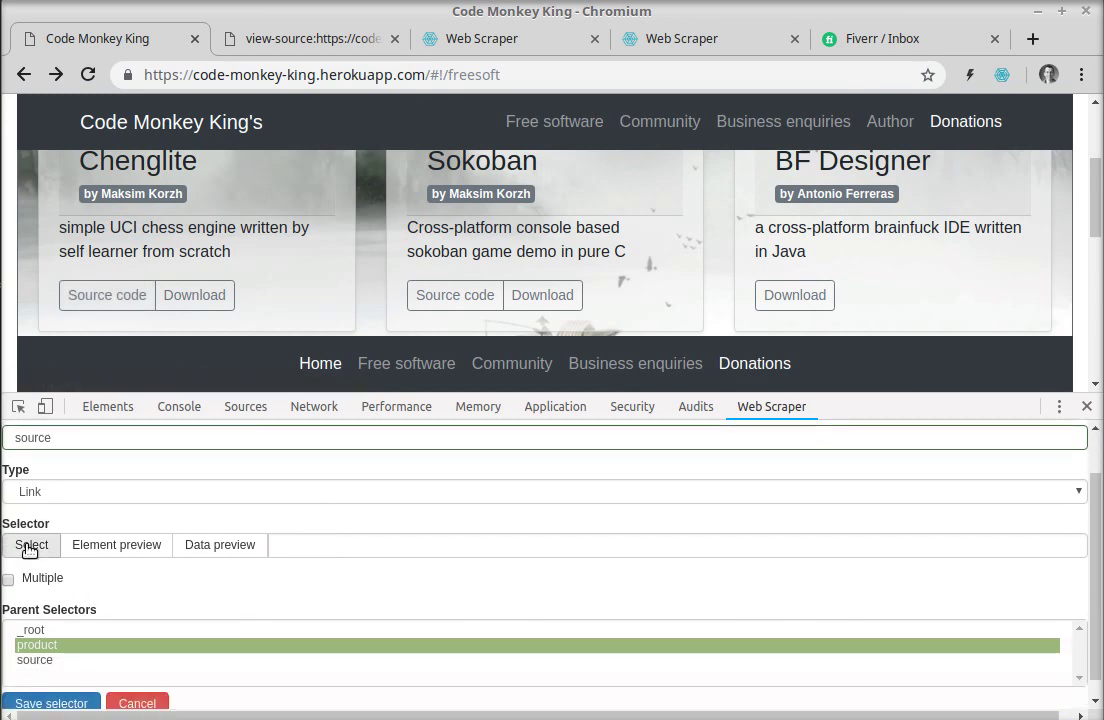
pyautogui.click(30, 548)
pyautogui.click(87, 300)
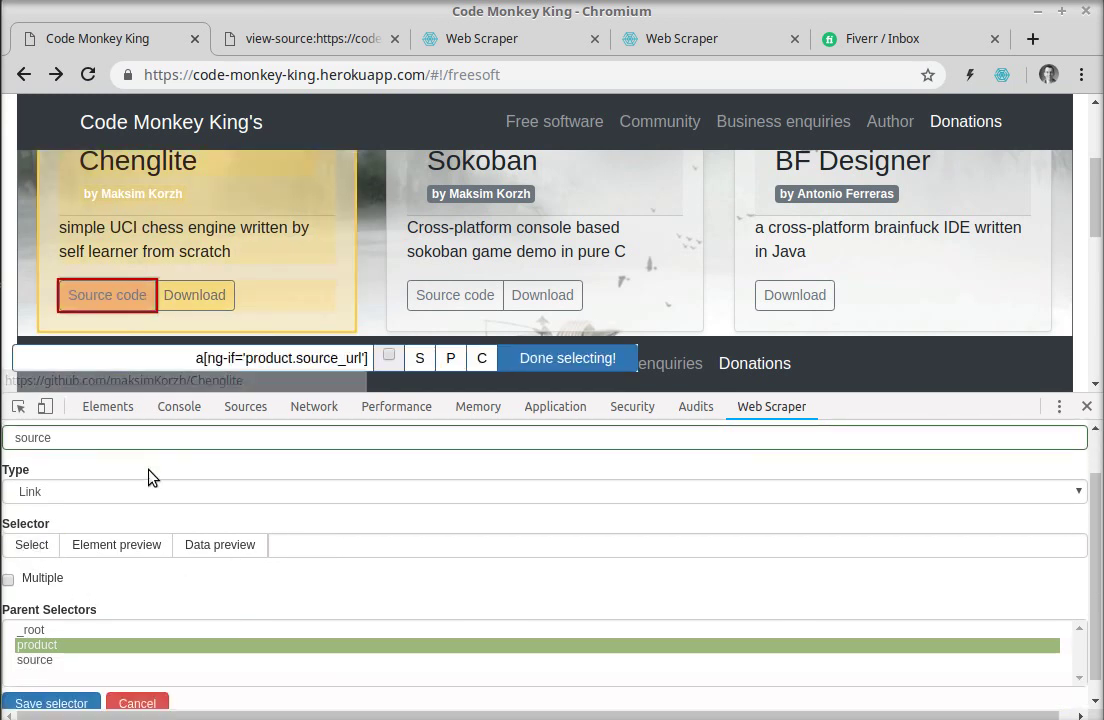
pyautogui.scroll(-1, 116, 621)
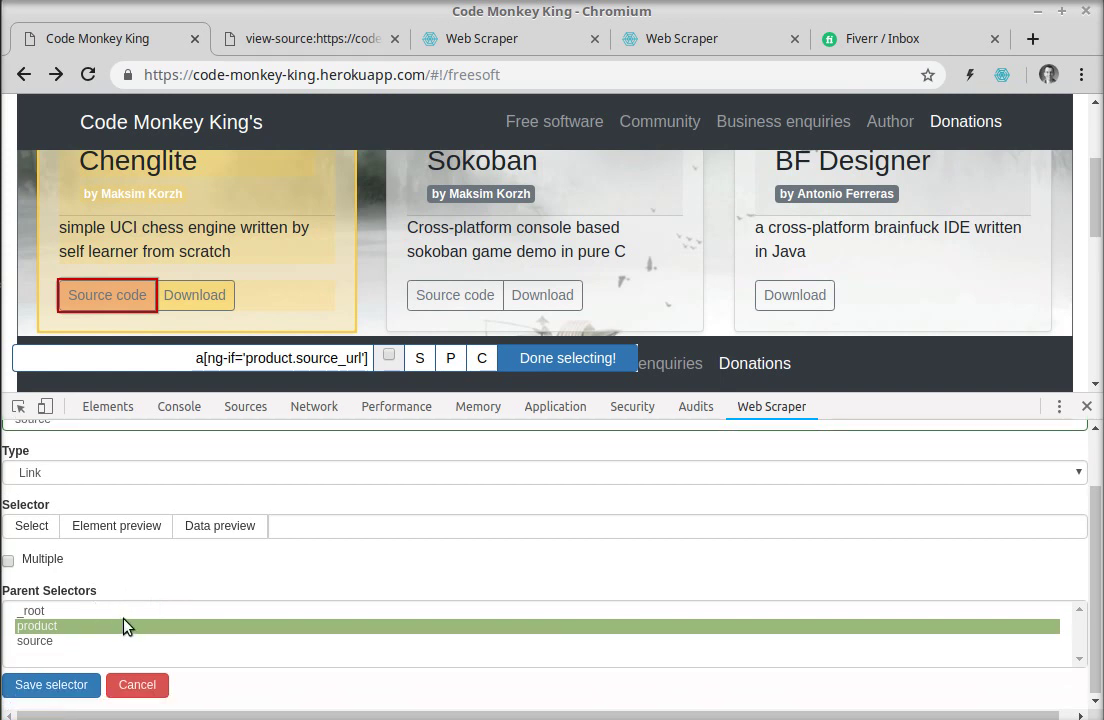
pyautogui.click(50, 685)
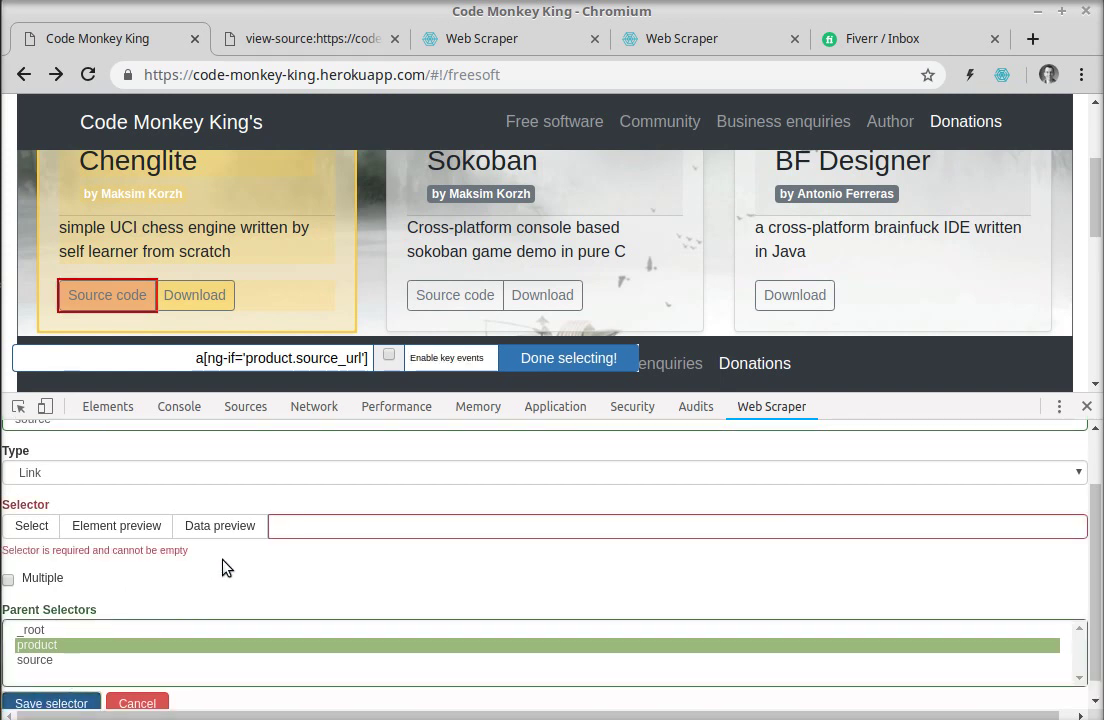
pyautogui.click(578, 358)
pyautogui.click(66, 687)
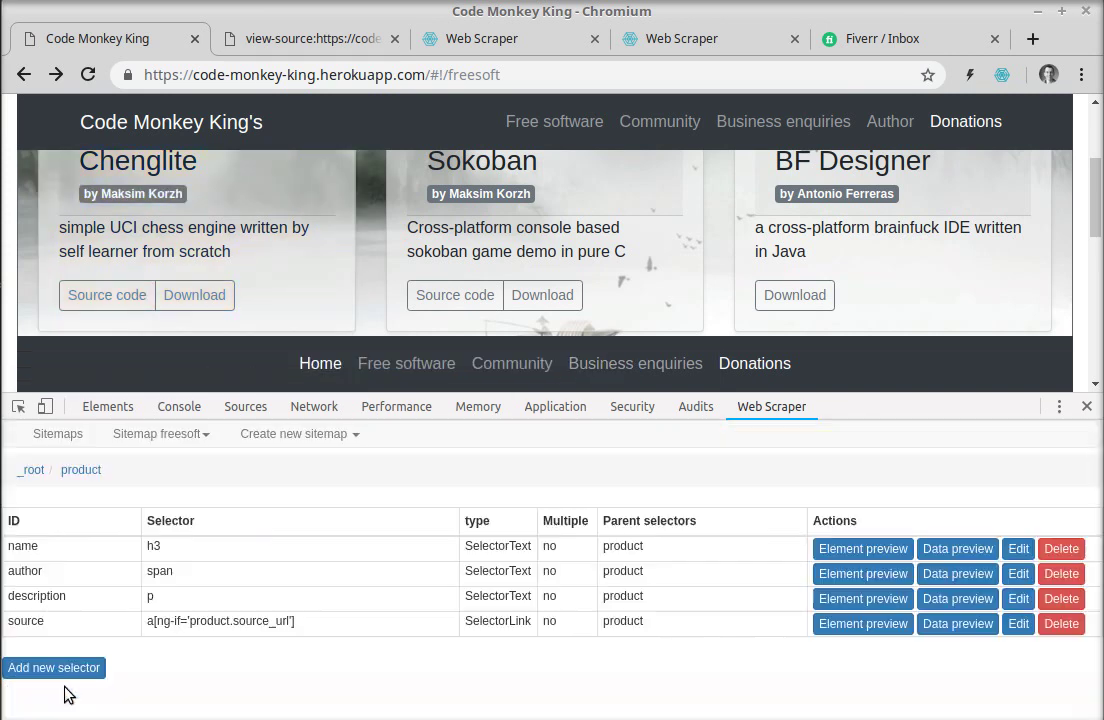
# Step: Preview each card's scraped source-code URL, then close the preview
pyautogui.click(955, 623)
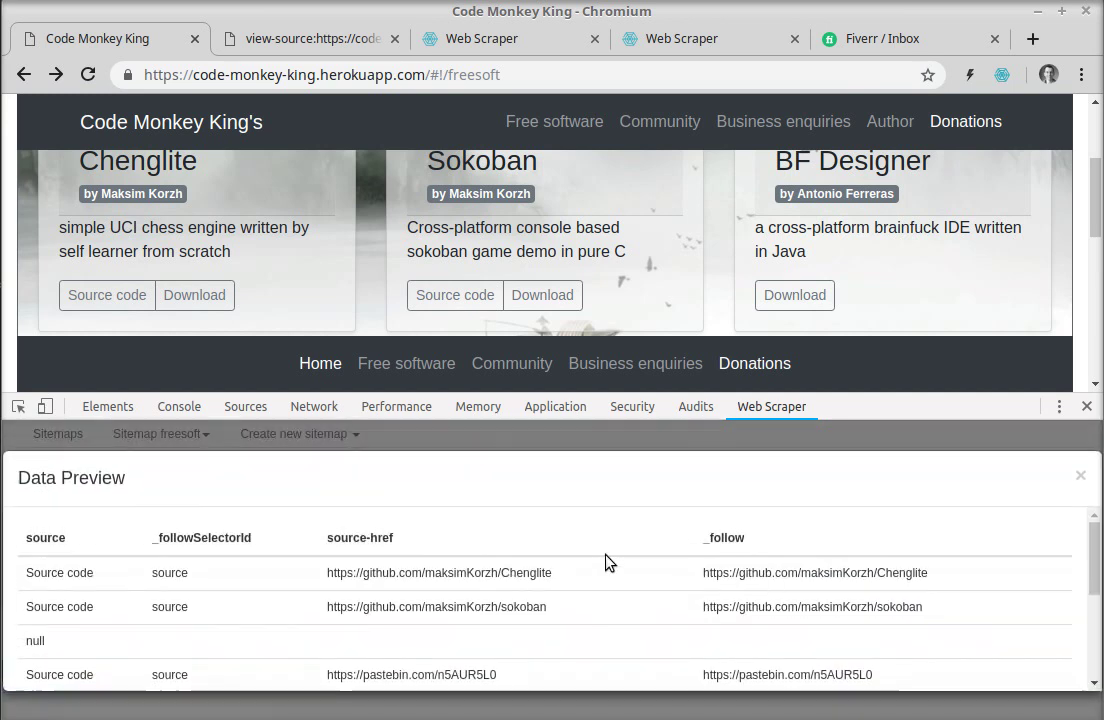
pyautogui.scroll(-3, 447, 575)
pyautogui.scroll(1, 447, 575)
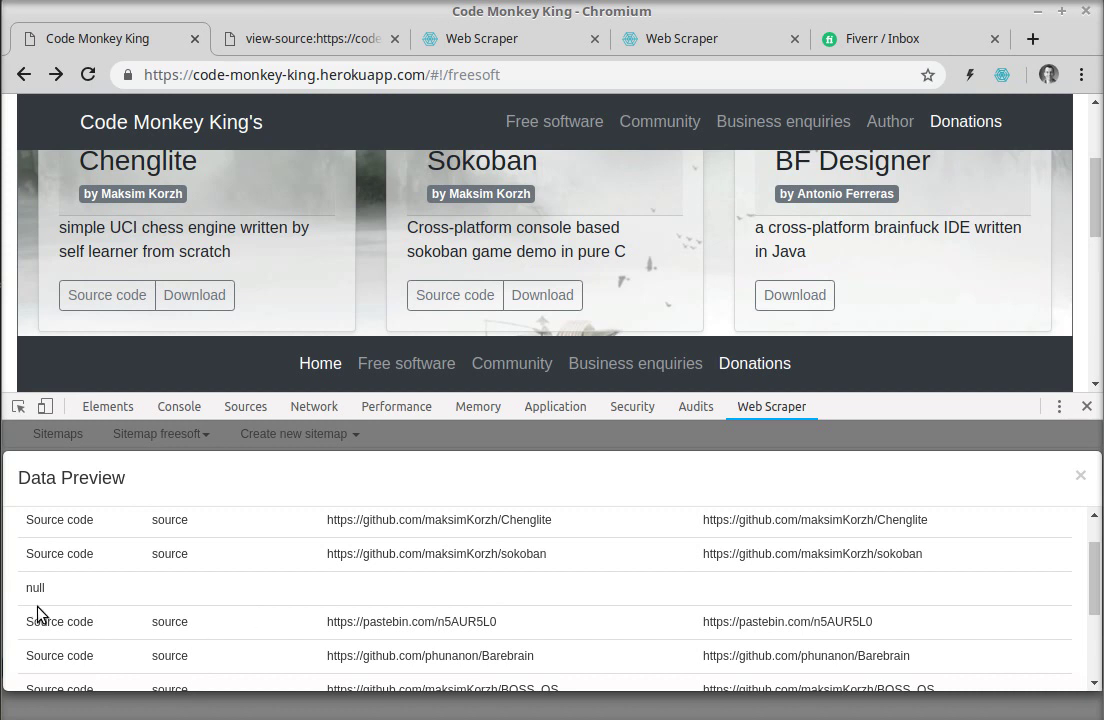
pyautogui.scroll(-3, 850, 602)
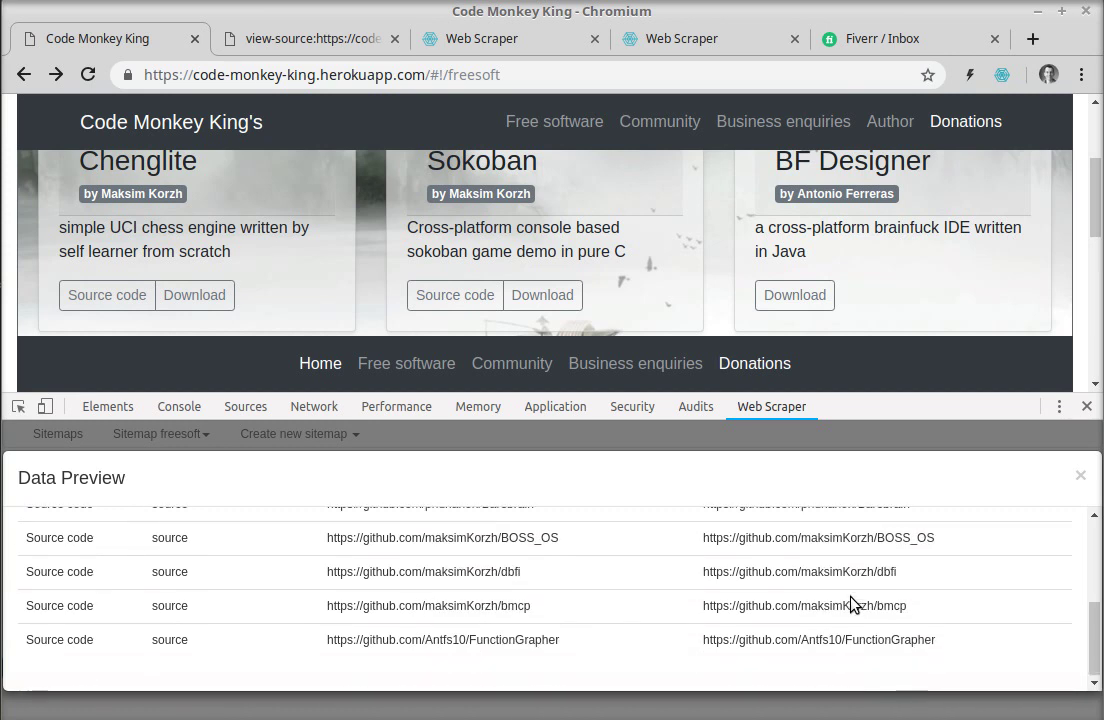
pyautogui.scroll(5, 590, 626)
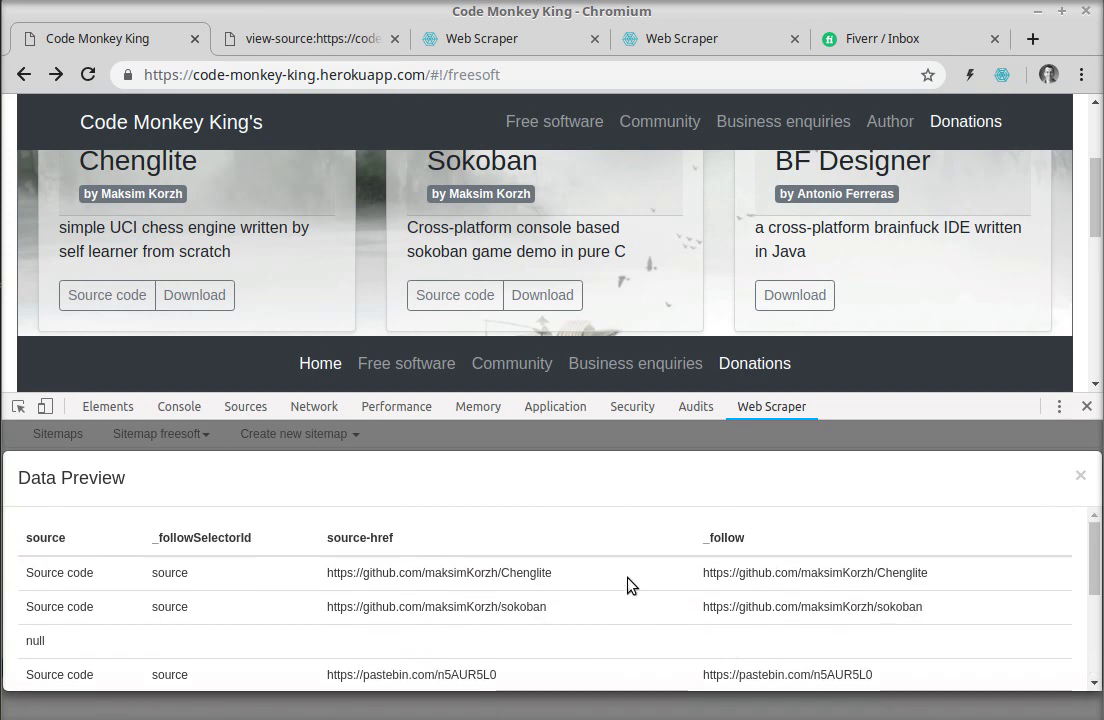
pyautogui.scroll(-2, 513, 648)
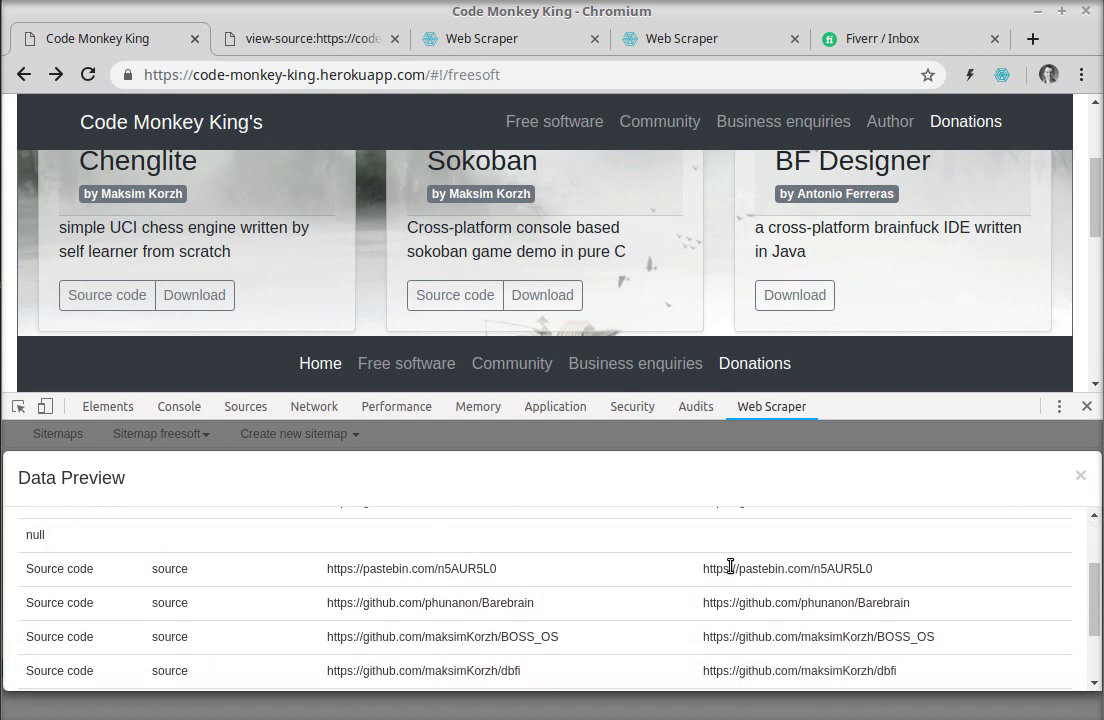
pyautogui.click(1081, 479)
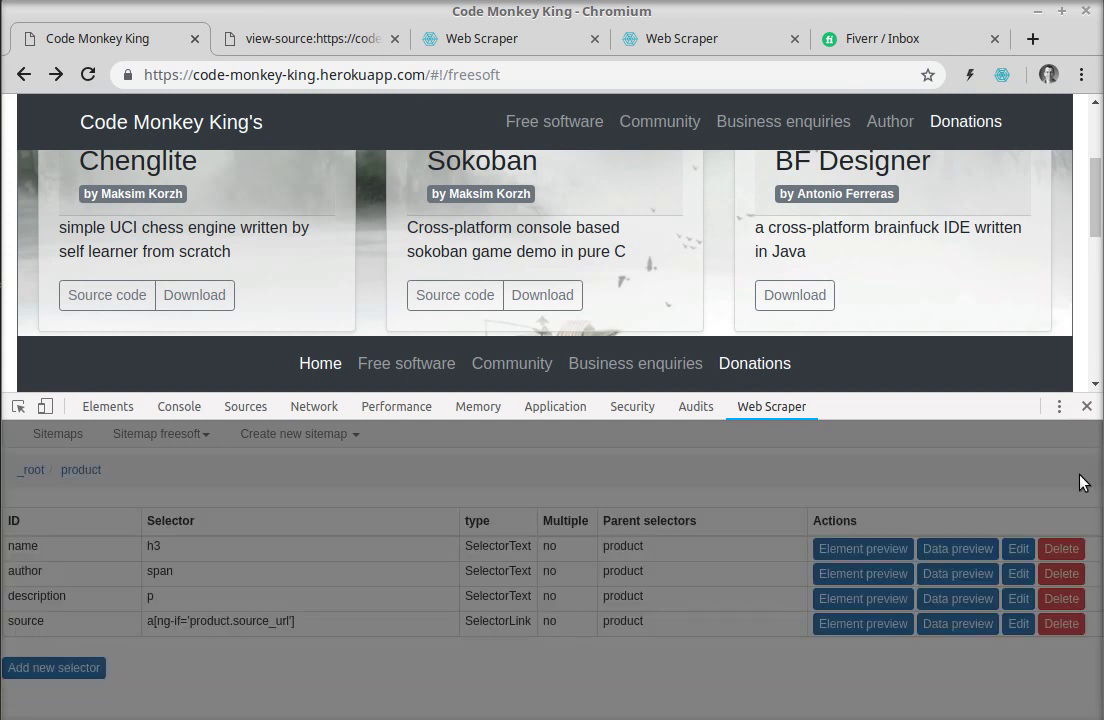
# Step: Add a 'release' Link selector under product targeting Chenglite's Download link, and save it
pyautogui.click(54, 670)
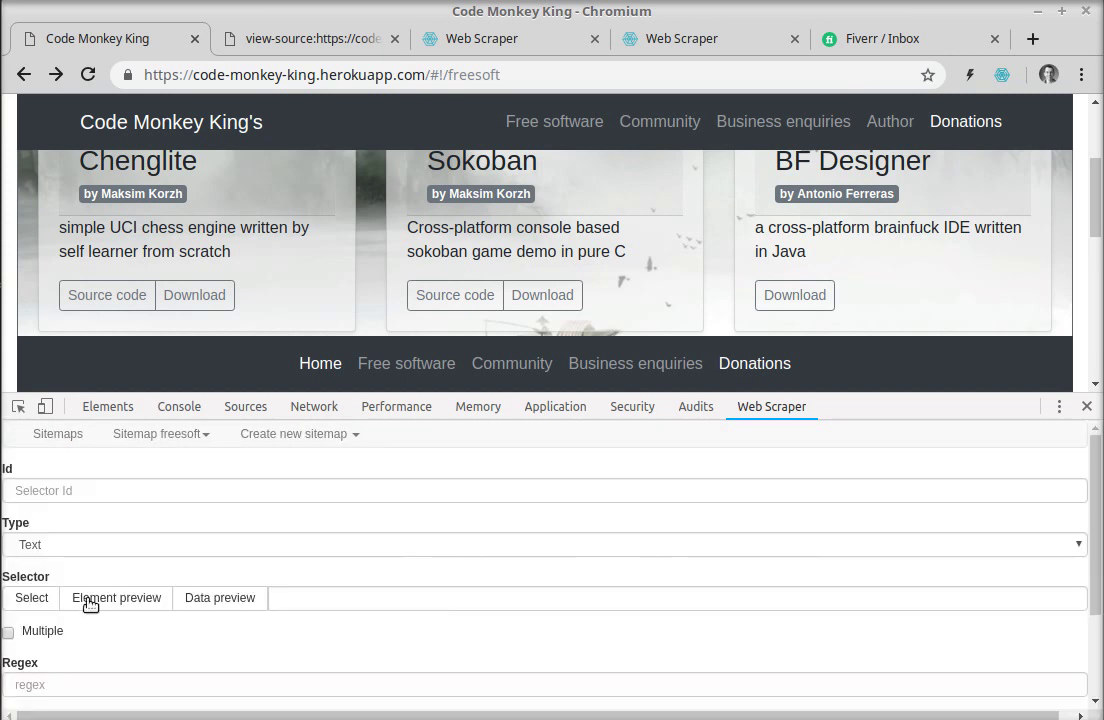
pyautogui.click(75, 491)
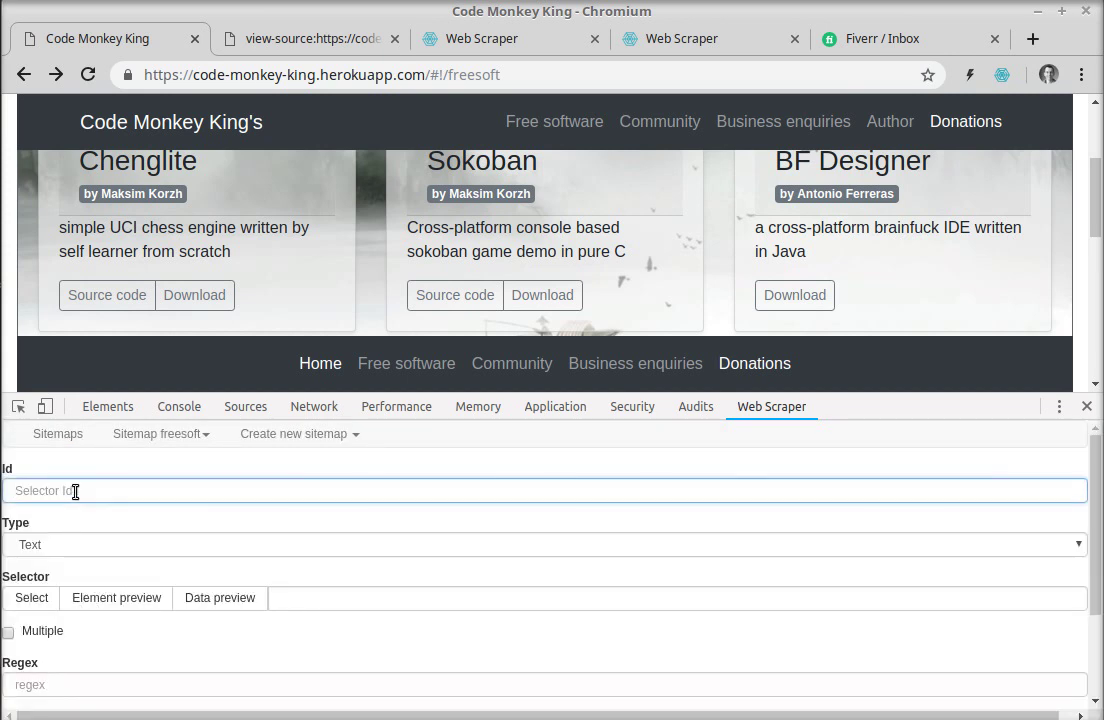
pyautogui.write('release')
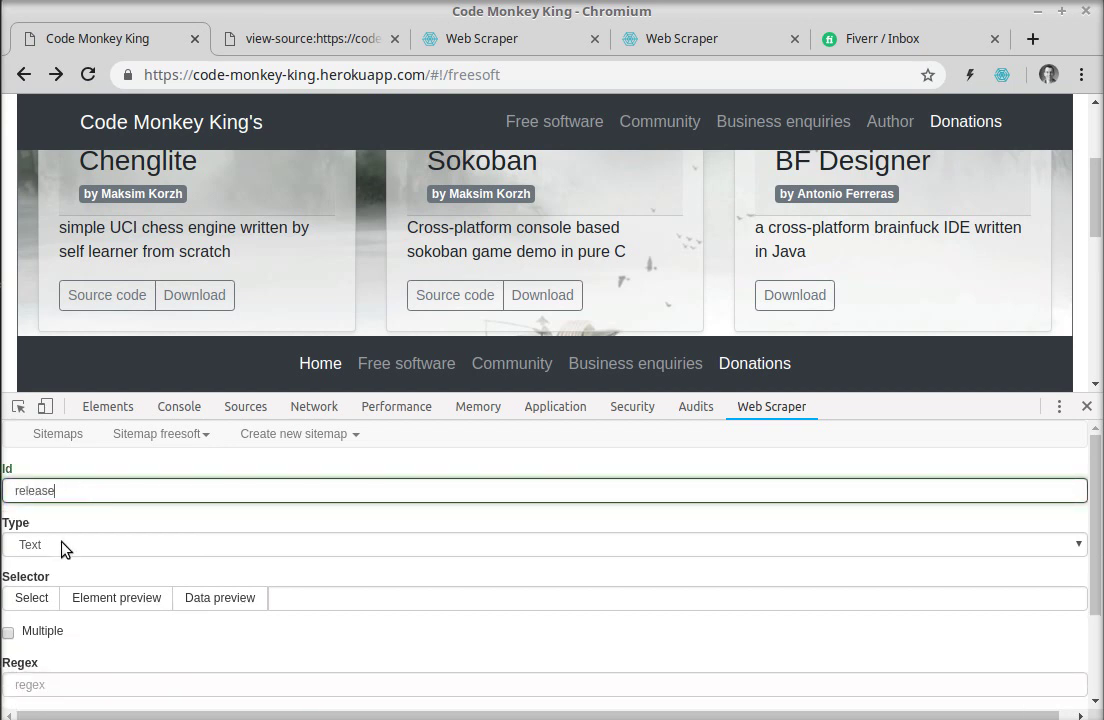
pyautogui.click(64, 546)
pyautogui.click(55, 583)
pyautogui.click(42, 596)
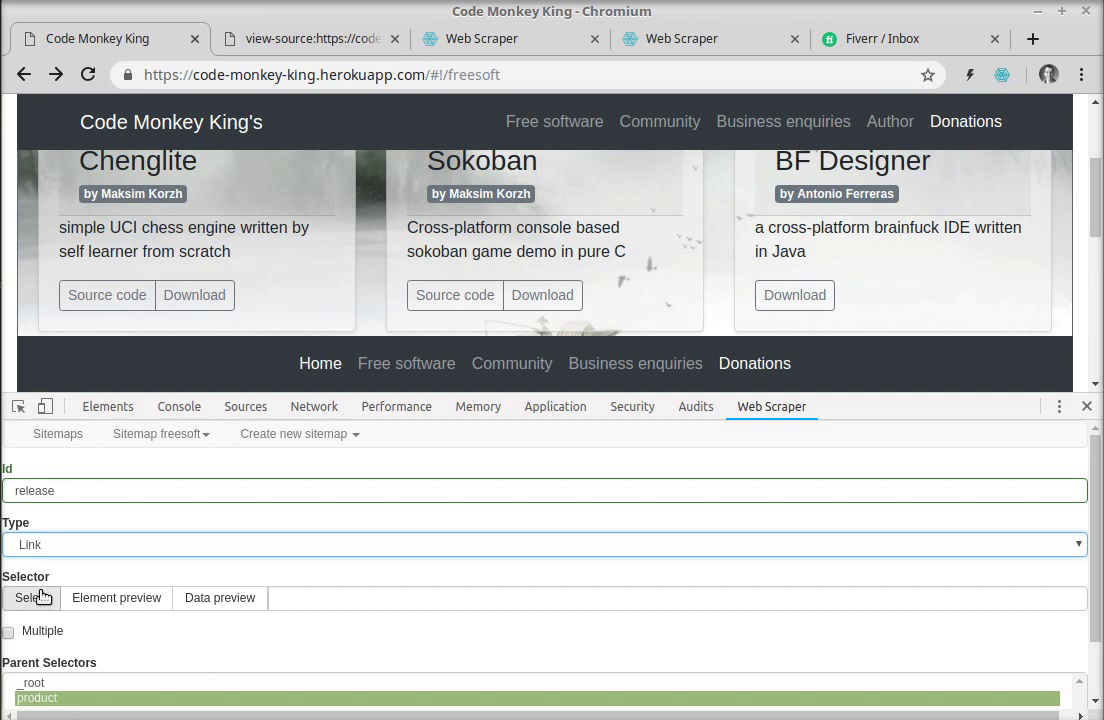
pyautogui.click(186, 306)
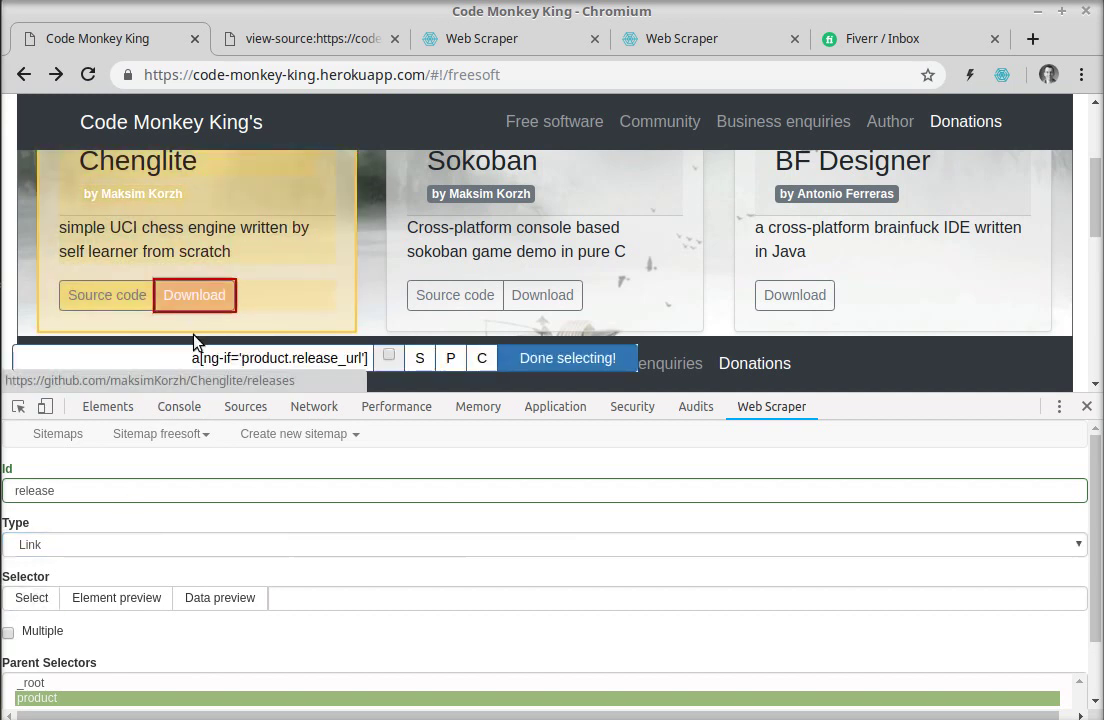
pyautogui.scroll(-2, 259, 623)
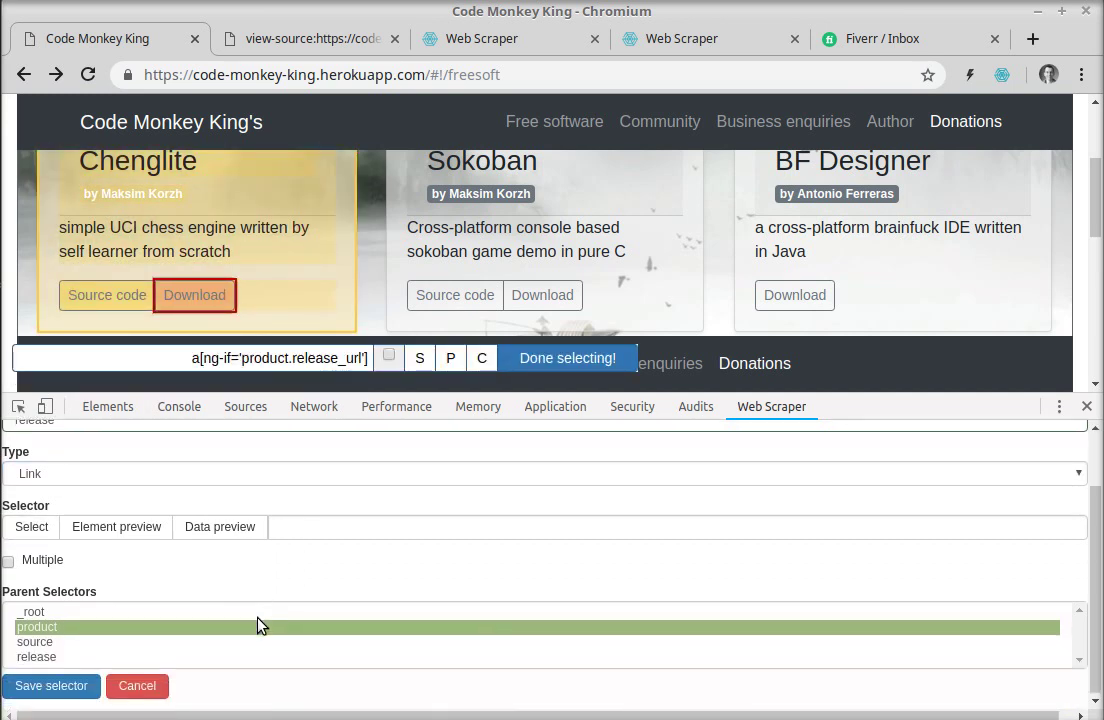
pyautogui.click(540, 358)
pyautogui.click(42, 690)
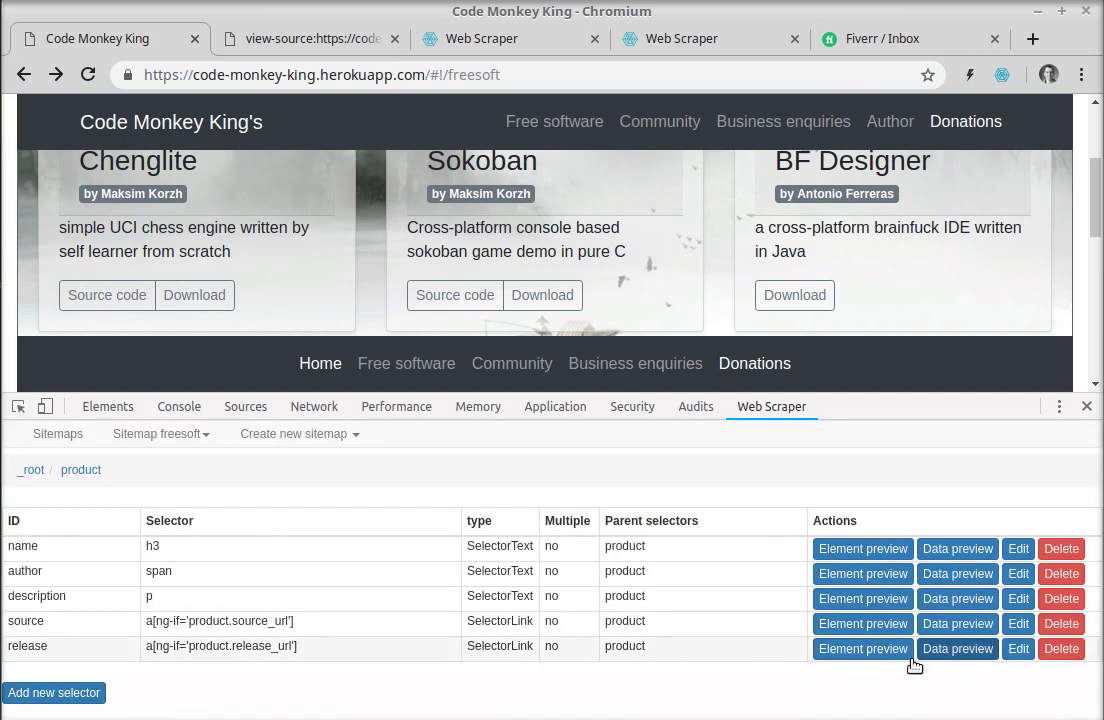
# Step: Preview the download URLs the release selector scrapes, then close the preview
pyautogui.click(952, 652)
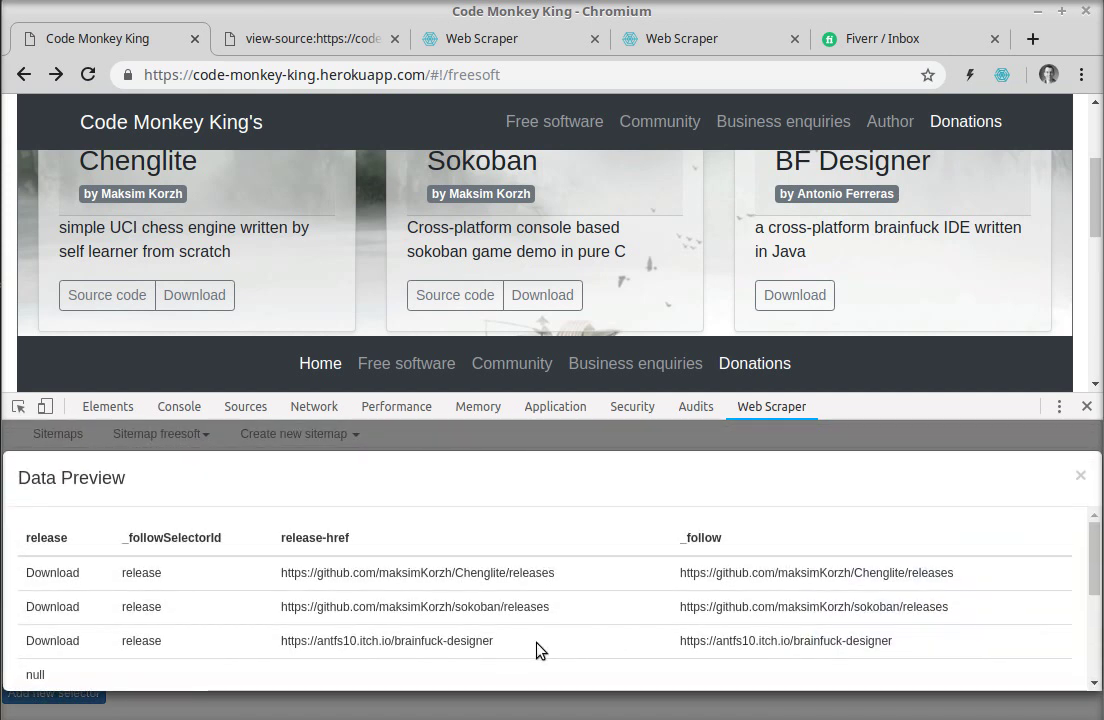
pyautogui.scroll(-5, 537, 648)
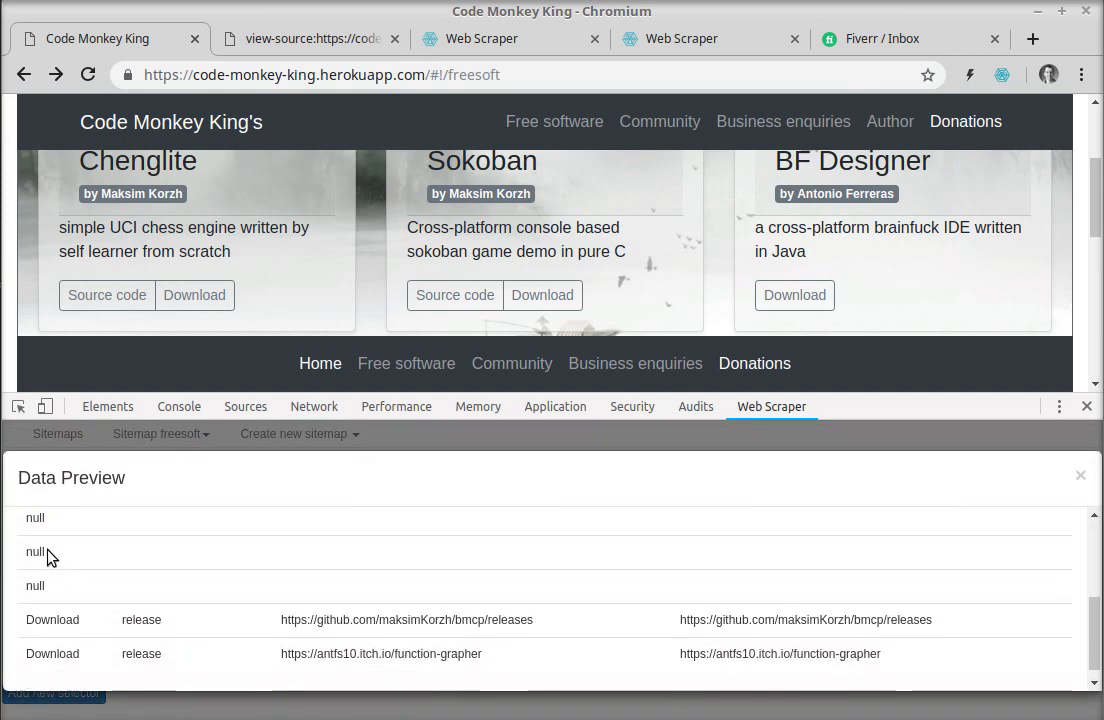
pyautogui.scroll(2, 52, 575)
pyautogui.scroll(-2, 330, 595)
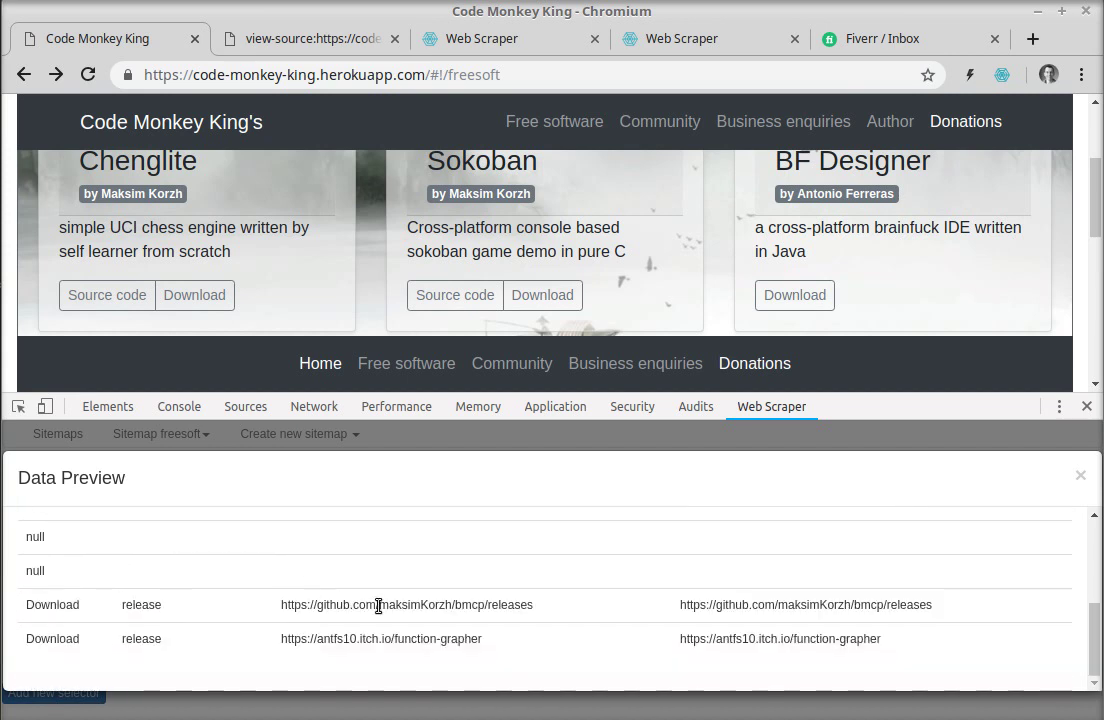
pyautogui.click(1081, 477)
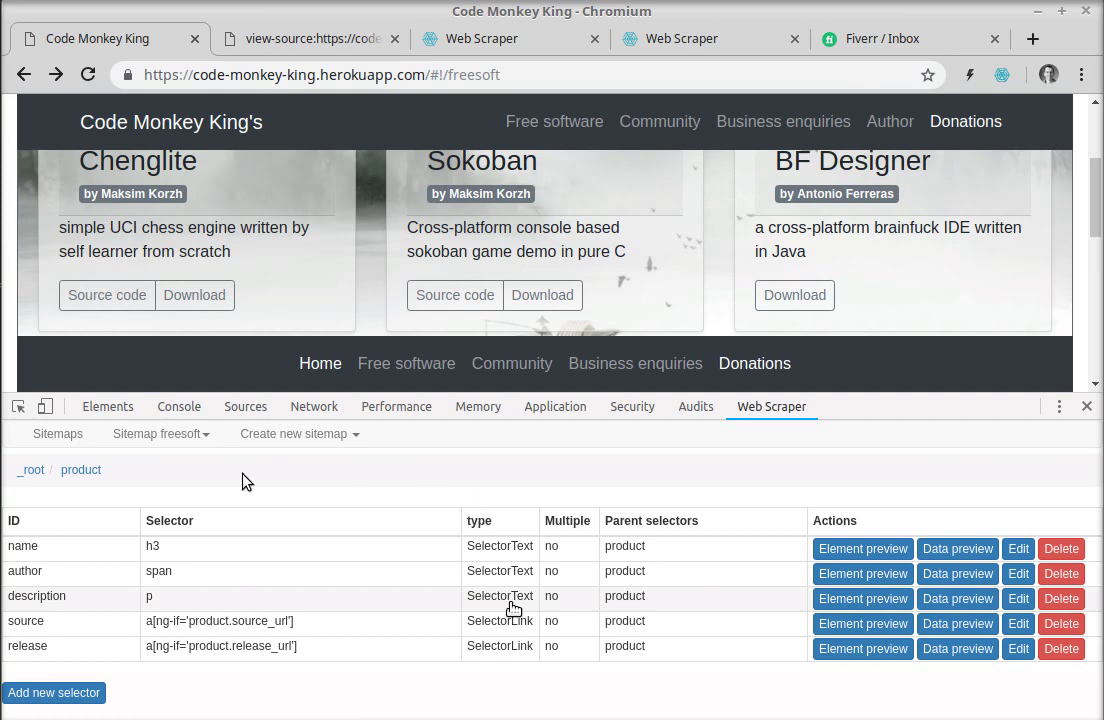
pyautogui.click(206, 436)
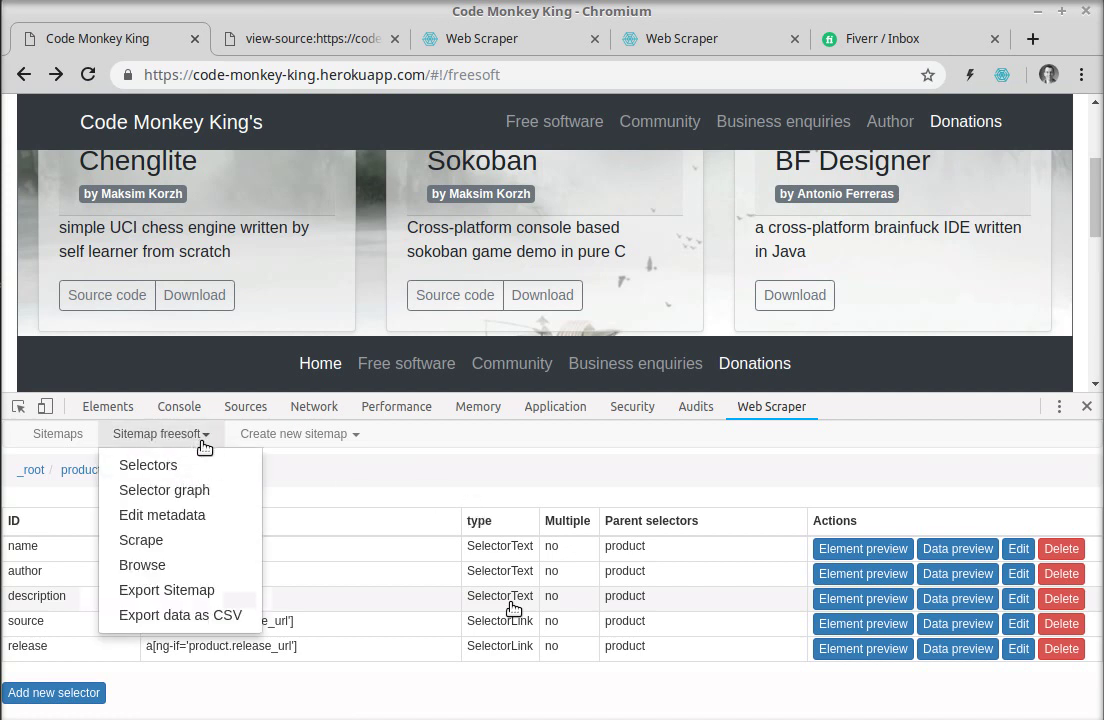
# Step: Start scraping the freesoft sitemap and wait for it to finish
pyautogui.click(150, 541)
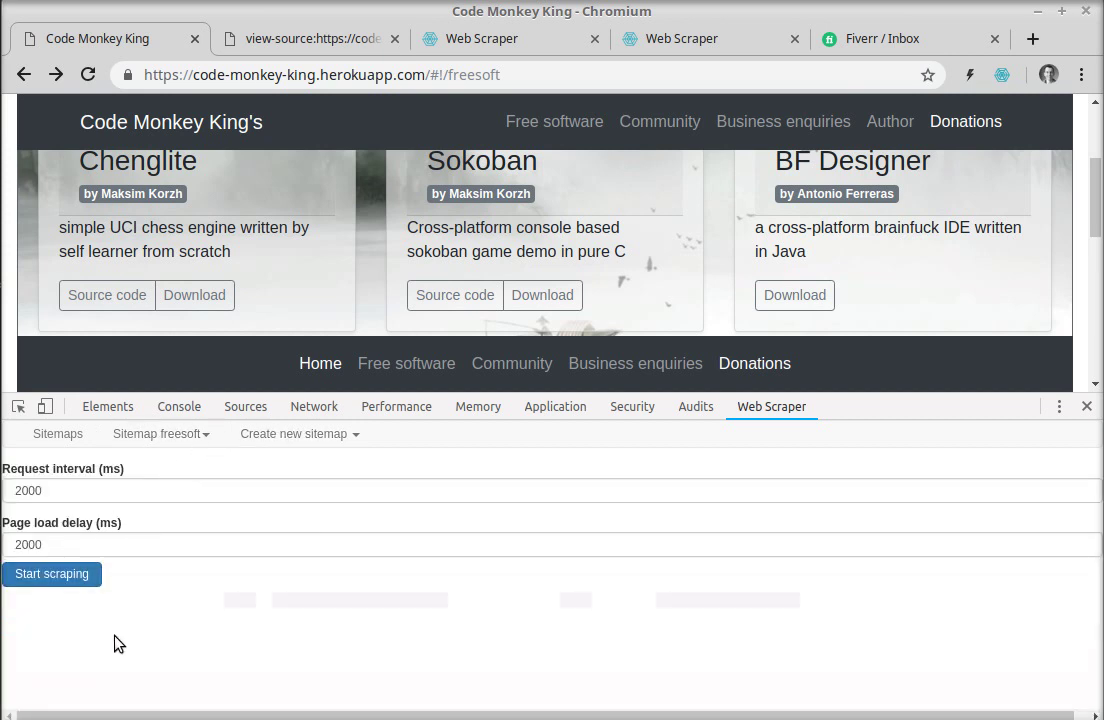
pyautogui.click(63, 583)
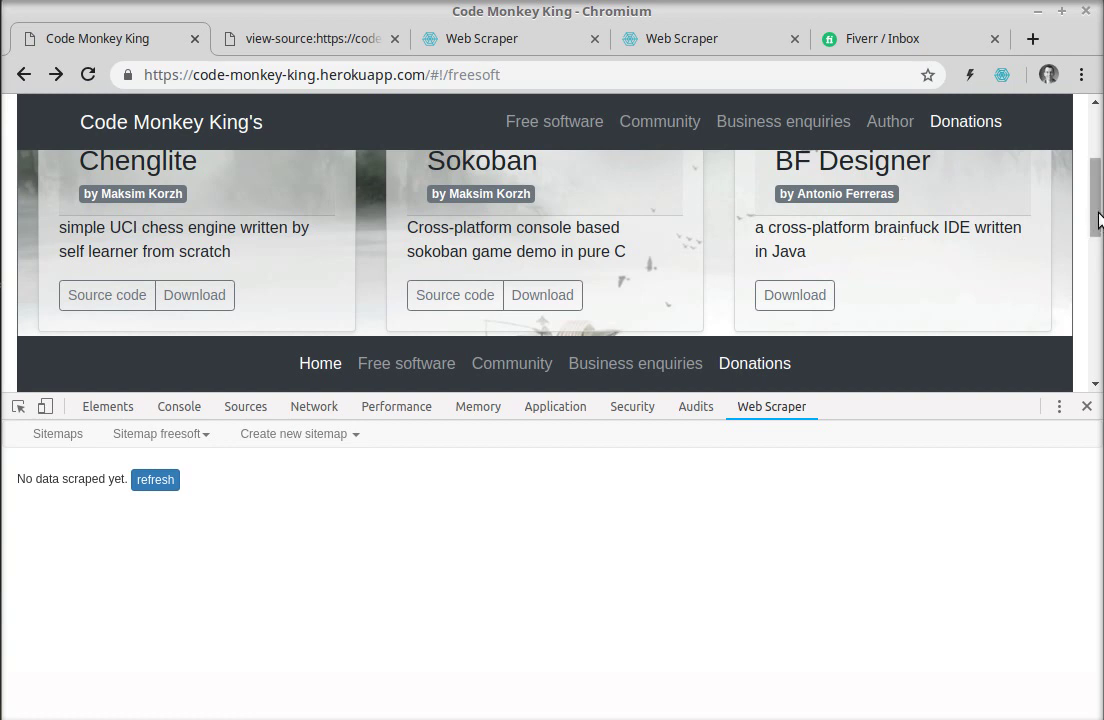
pyautogui.scroll(-3, 1099, 220)
pyautogui.scroll(4, 1099, 220)
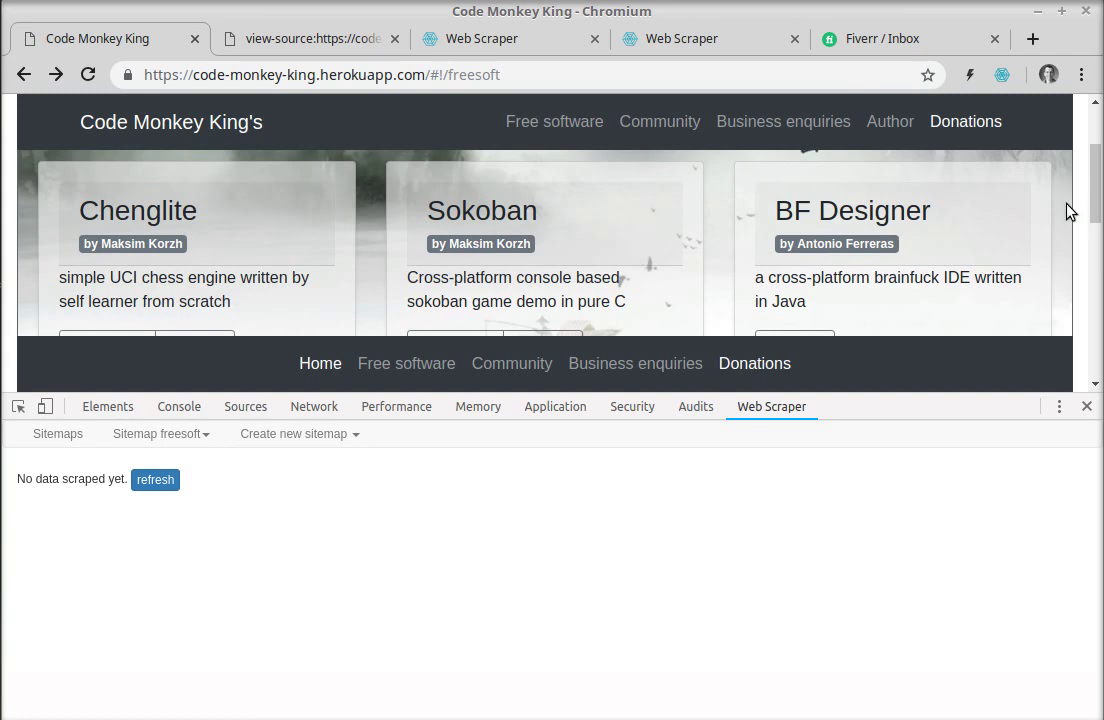
pyautogui.moveTo(1096, 215)
pyautogui.mouseDown()
pyautogui.moveTo(1097, 168)
pyautogui.moveTo(1095, 227)
pyautogui.mouseUp()
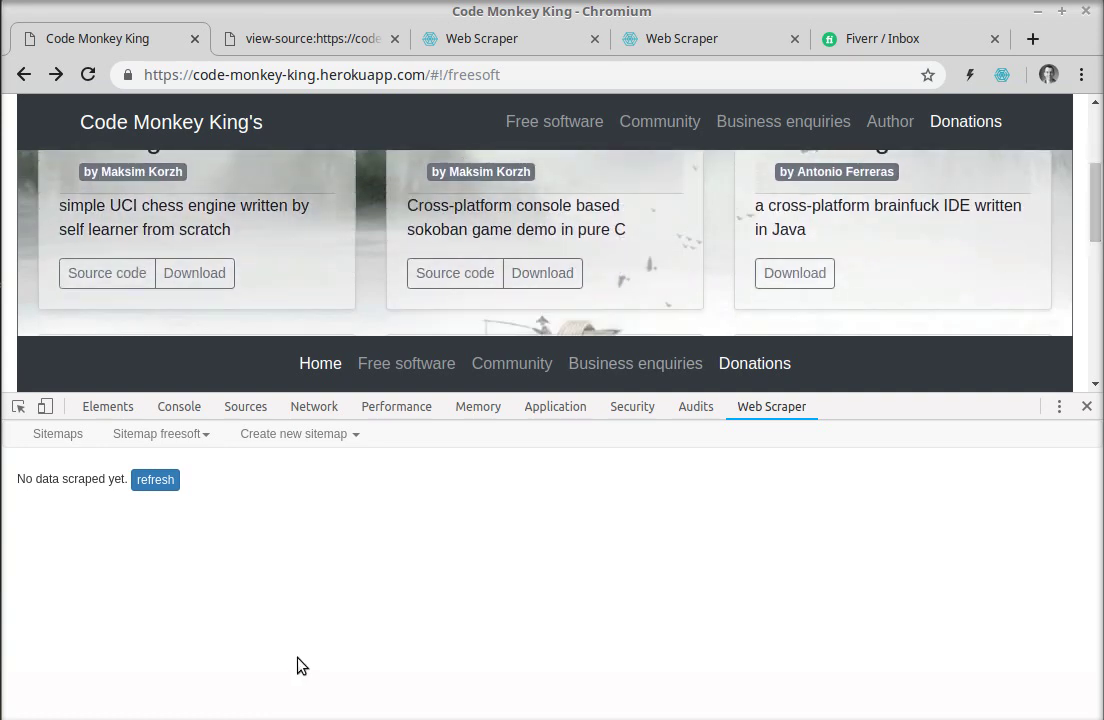
# Step: Refresh and review the scraped name, author, description, source-href and release-href rows
pyautogui.click(156, 481)
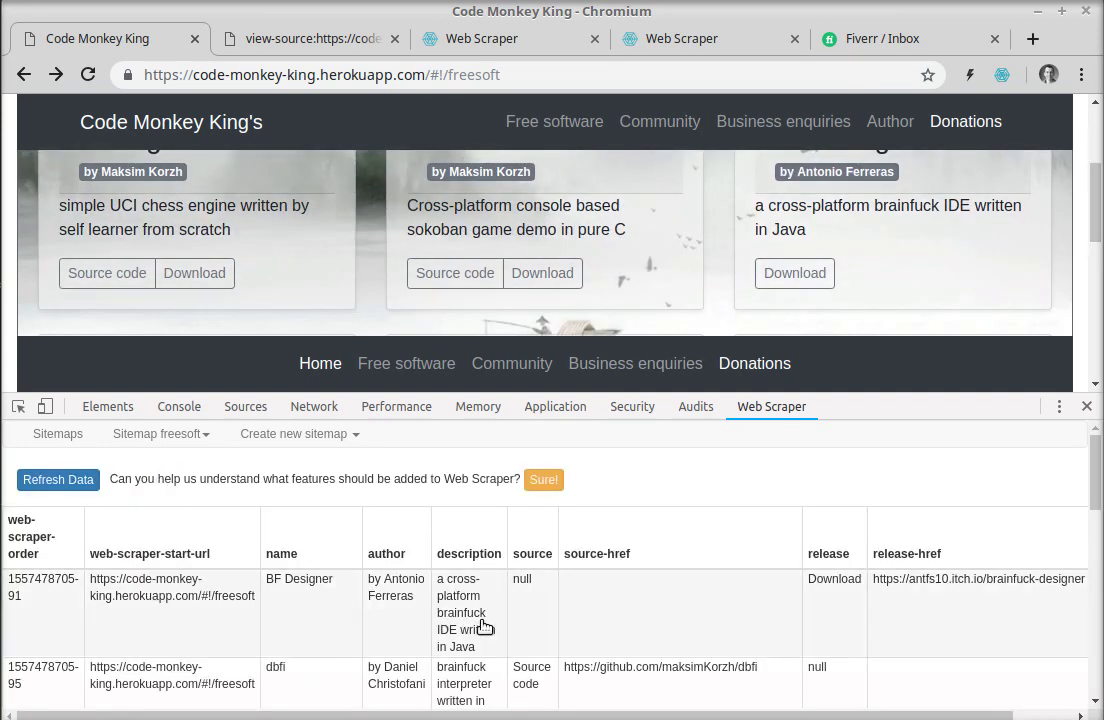
pyautogui.scroll(-2, 483, 626)
pyautogui.scroll(-5, 483, 626)
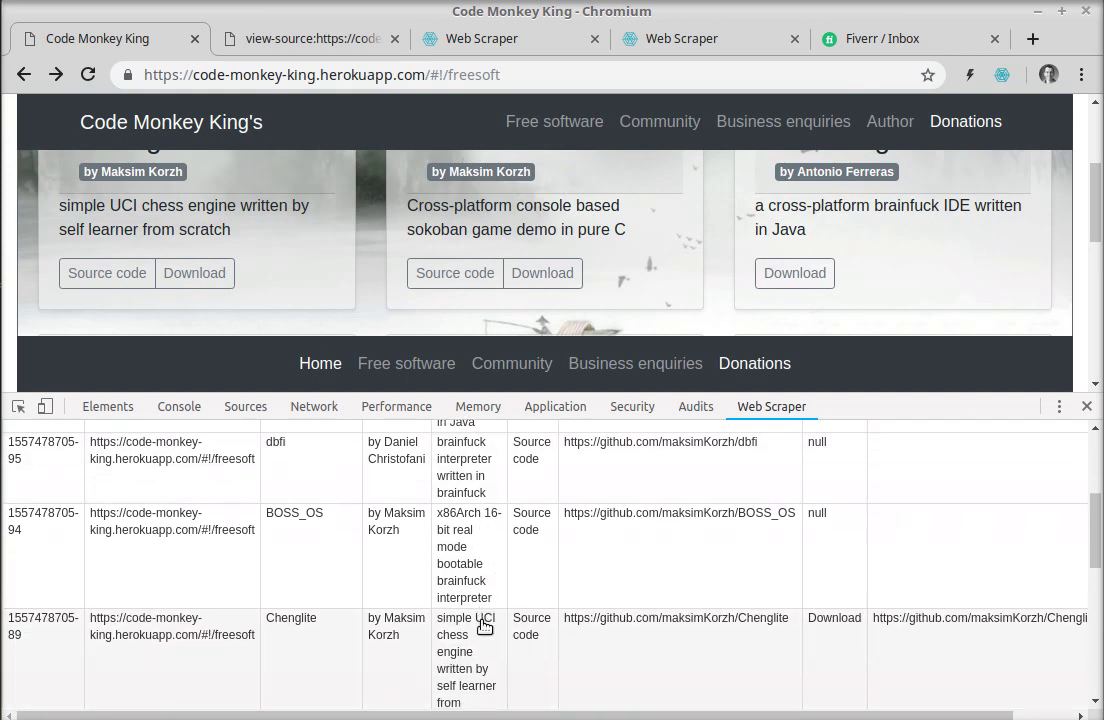
pyautogui.scroll(-4, 483, 626)
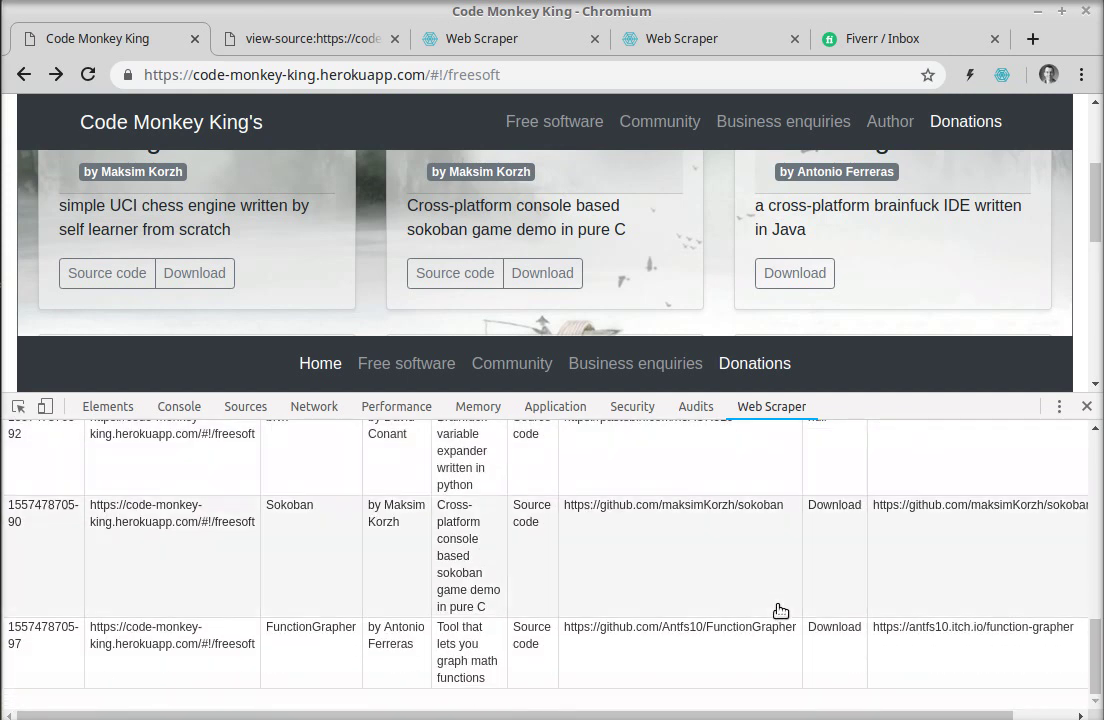
pyautogui.scroll(6, 780, 610)
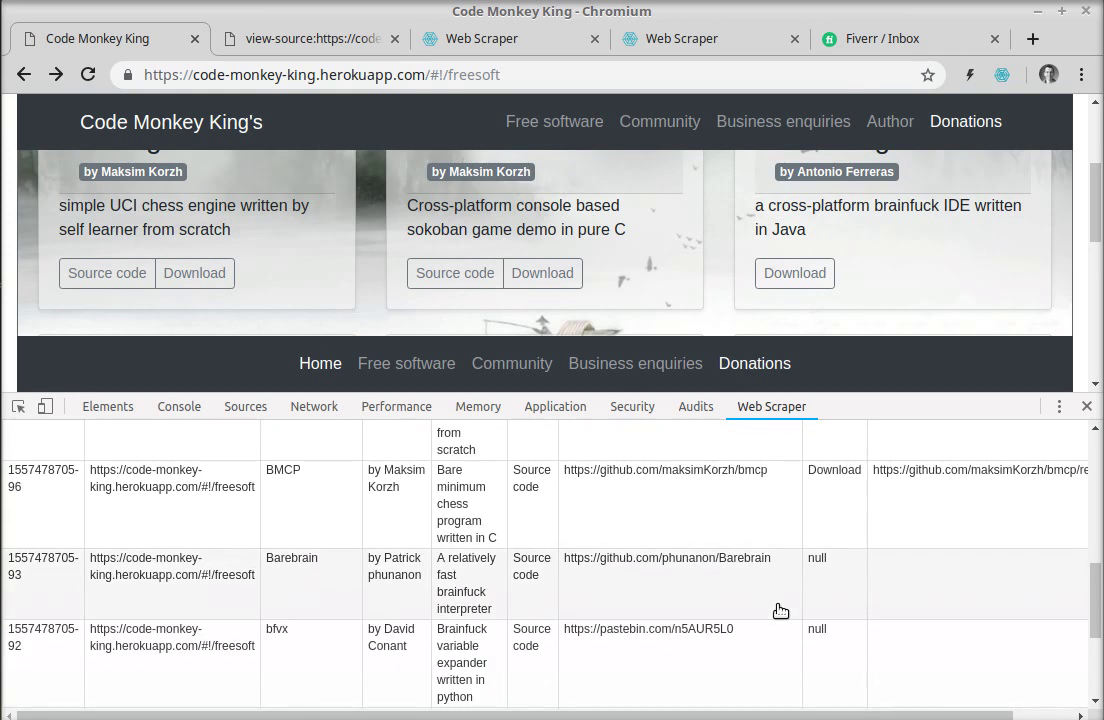
pyautogui.scroll(1, 780, 610)
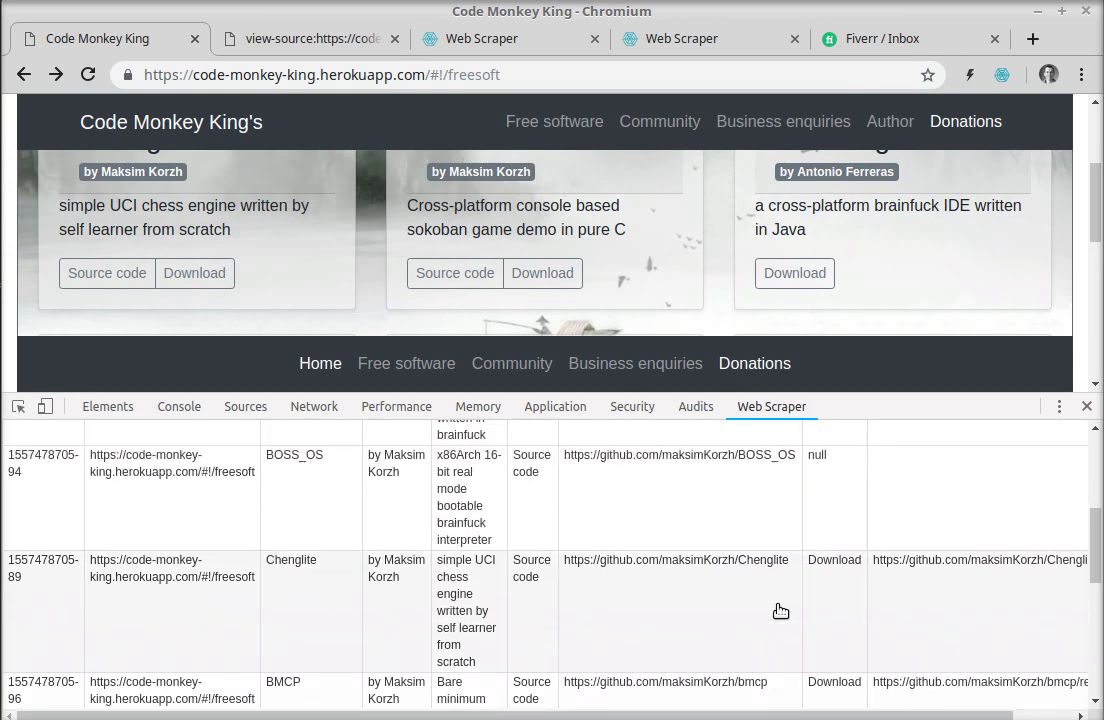
pyautogui.scroll(3, 259, 572)
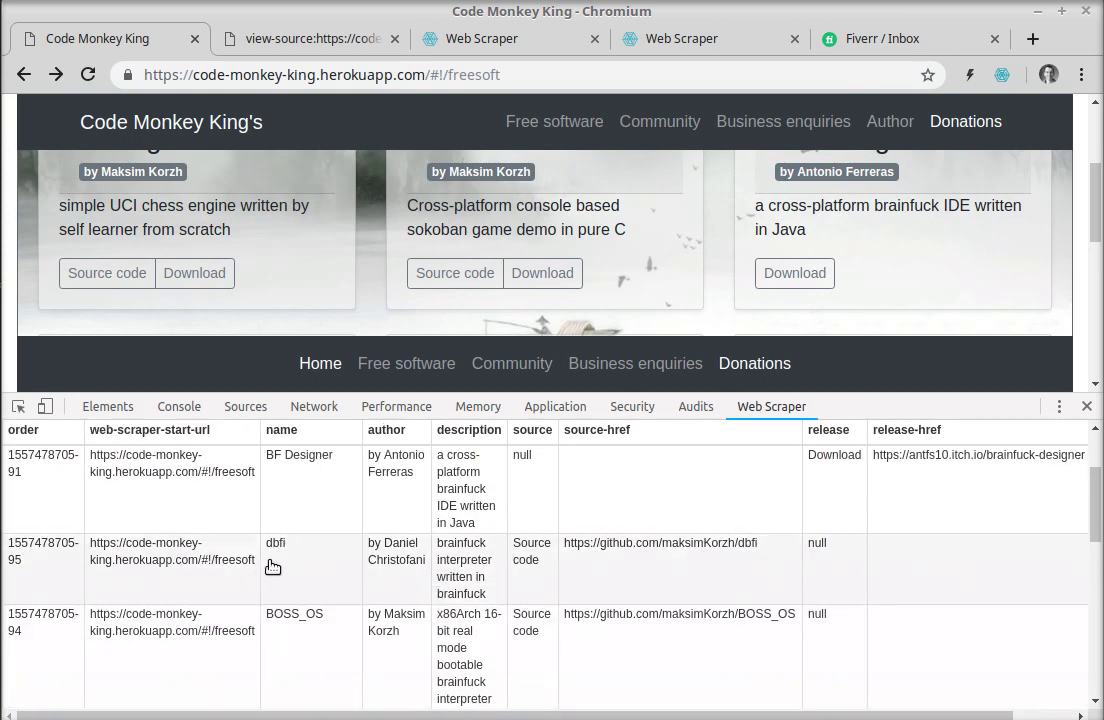
pyautogui.scroll(3, 270, 567)
pyautogui.scroll(-2, 397, 601)
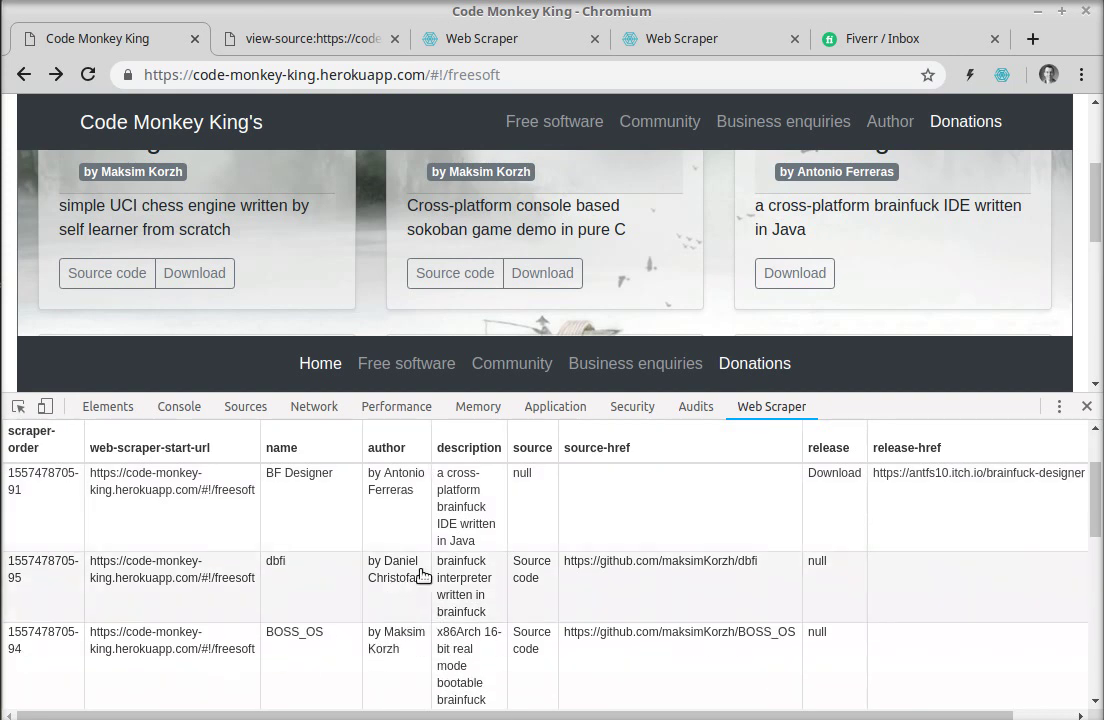
pyautogui.scroll(-2, 360, 610)
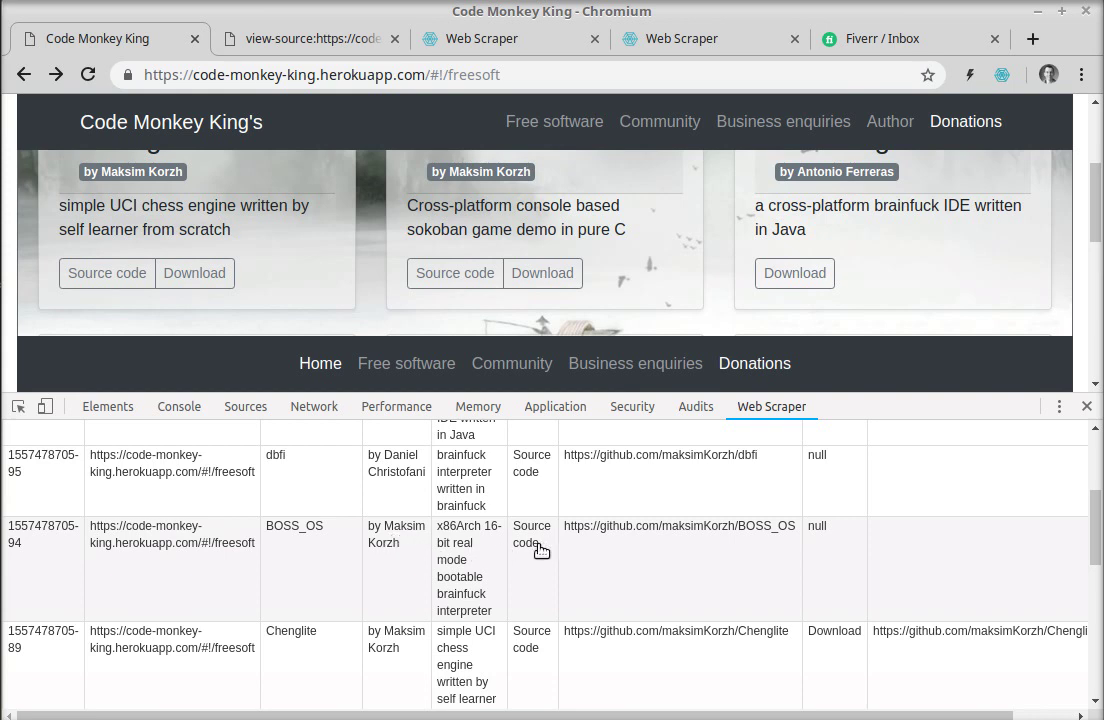
pyautogui.scroll(-3, 535, 552)
pyautogui.scroll(2, 560, 540)
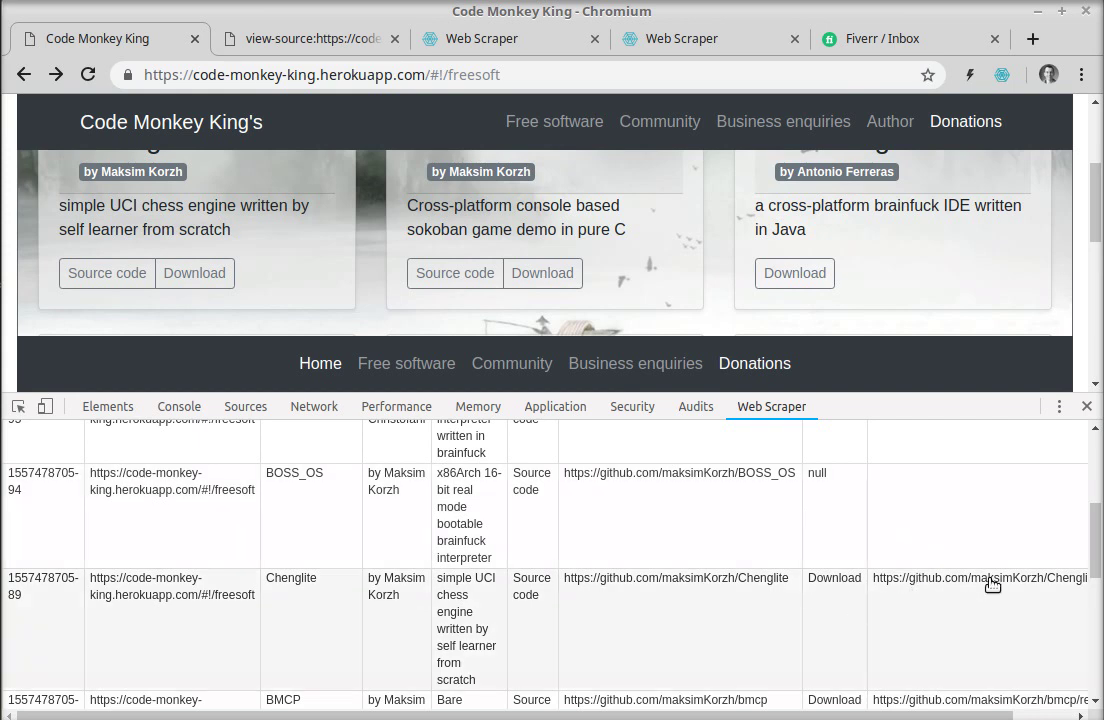
pyautogui.scroll(-4, 961, 619)
pyautogui.scroll(9, 961, 619)
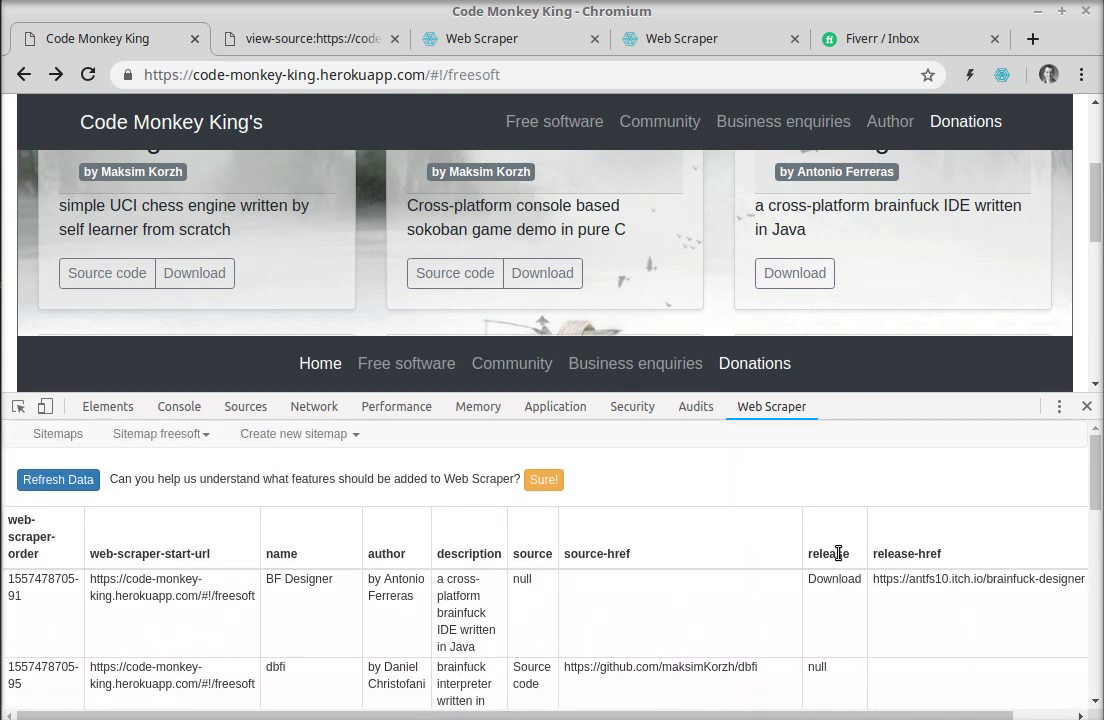
pyautogui.scroll(-6, 798, 591)
pyautogui.scroll(-6, 798, 593)
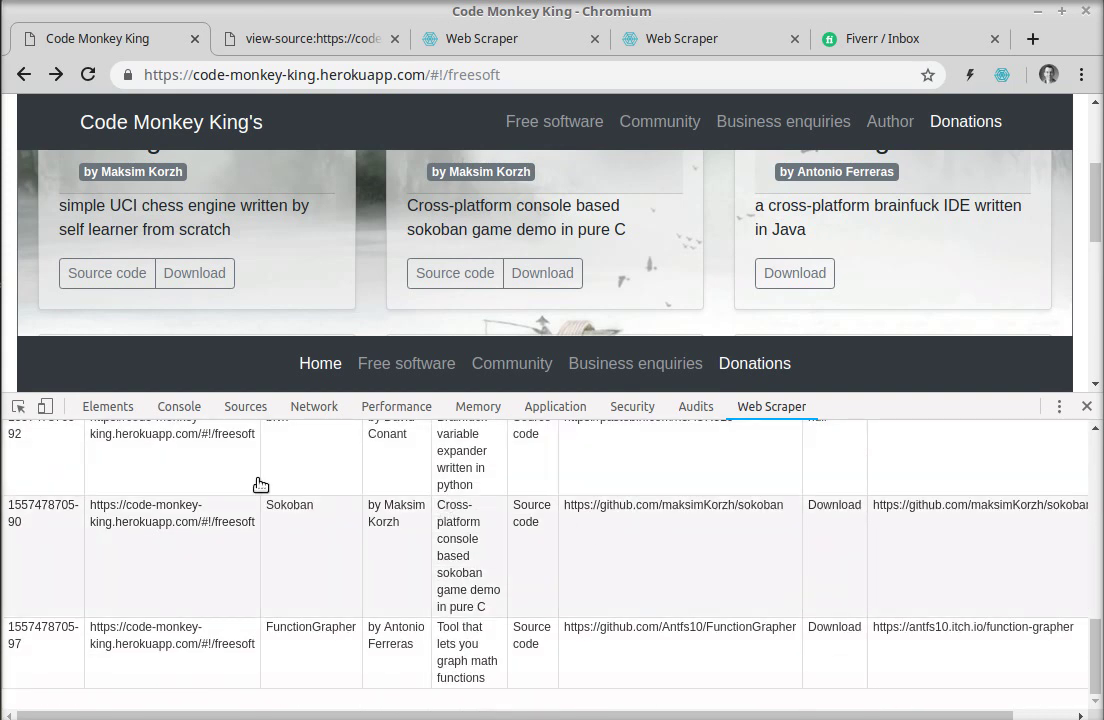
pyautogui.scroll(5, 676, 520)
pyautogui.scroll(5, 665, 522)
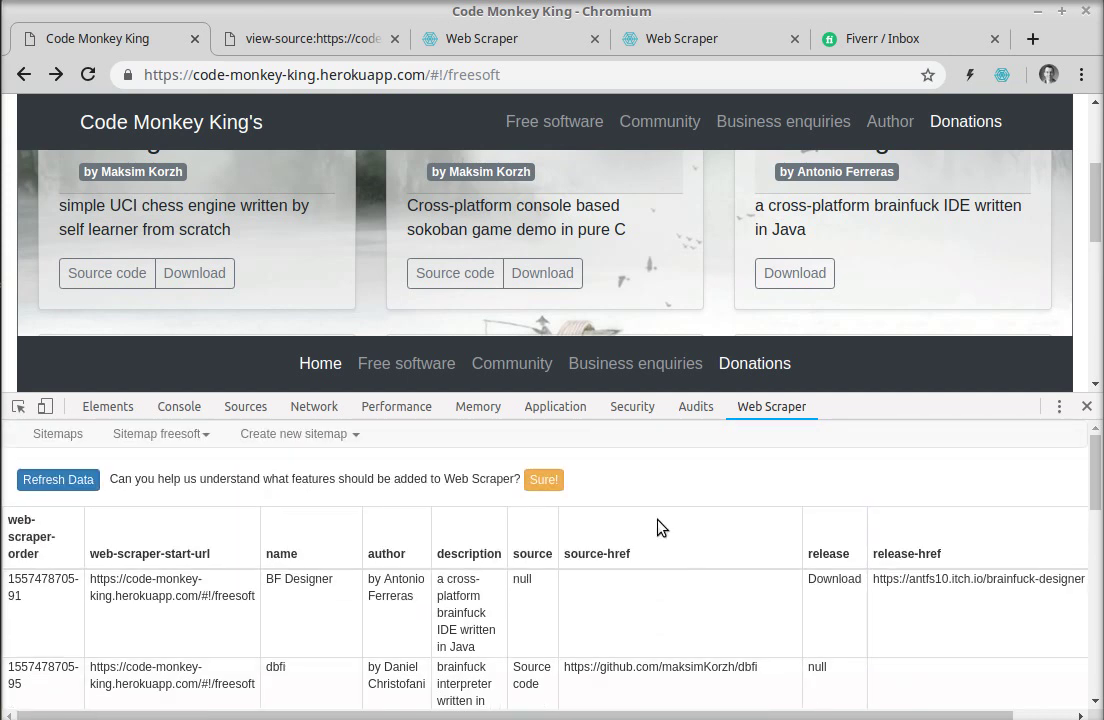
# Step: Export the scraped freesoft data as CSV and open the downloaded freesoft (1).csv
pyautogui.click(200, 435)
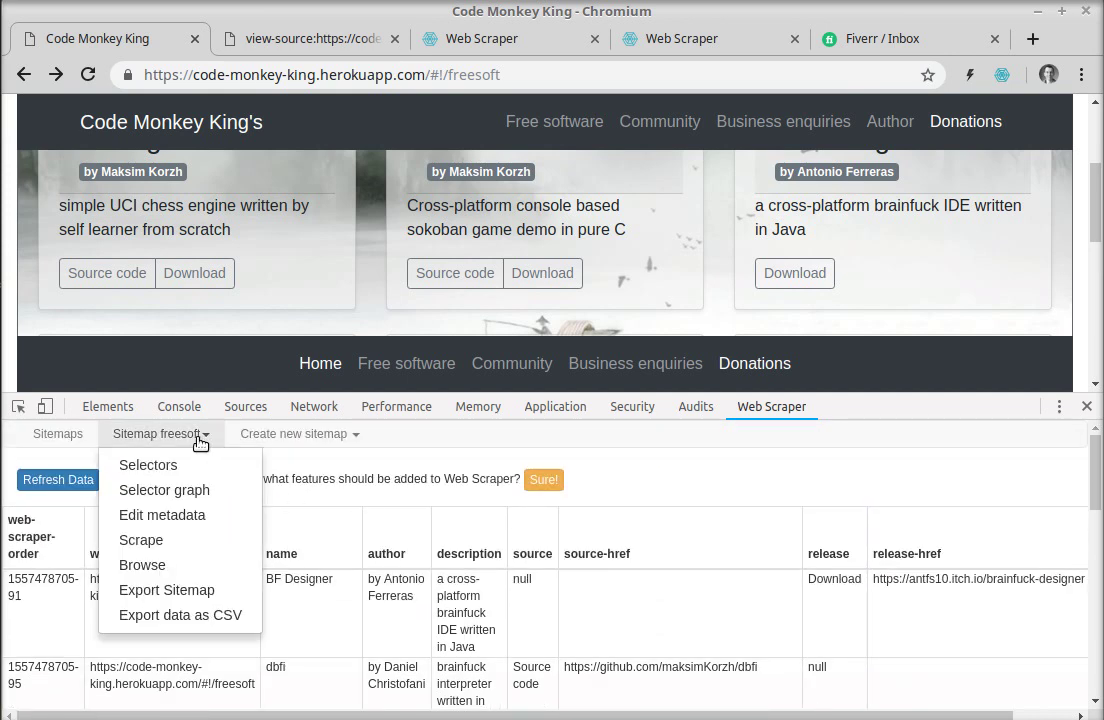
pyautogui.click(212, 615)
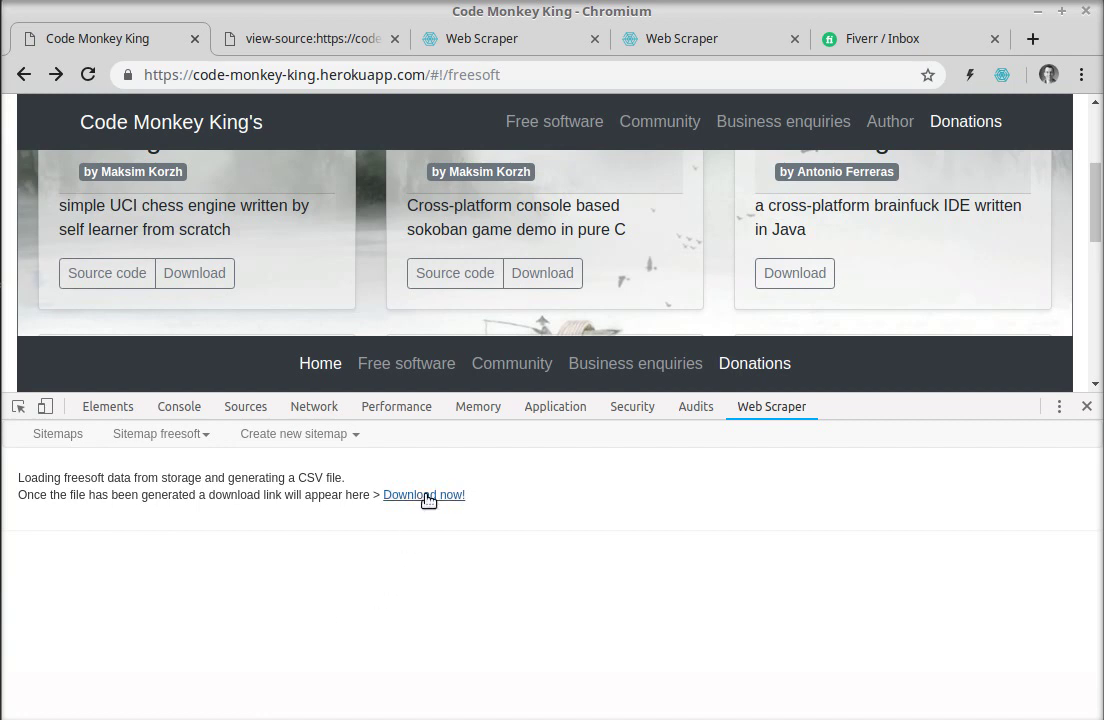
pyautogui.click(426, 495)
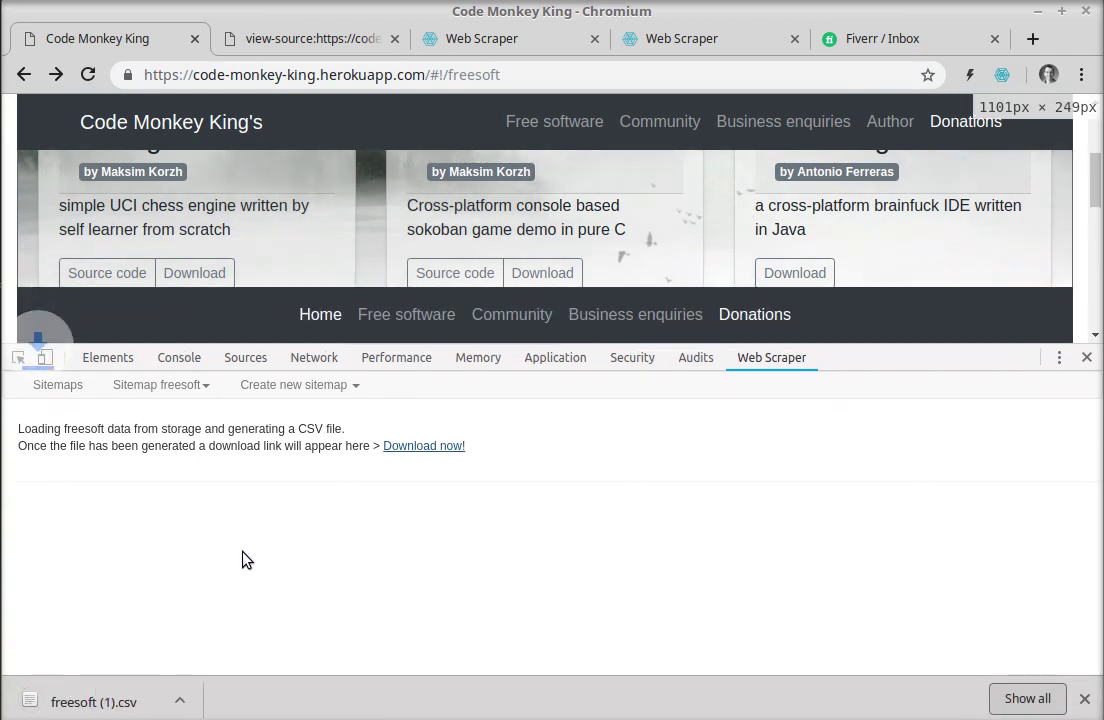
pyautogui.click(110, 697)
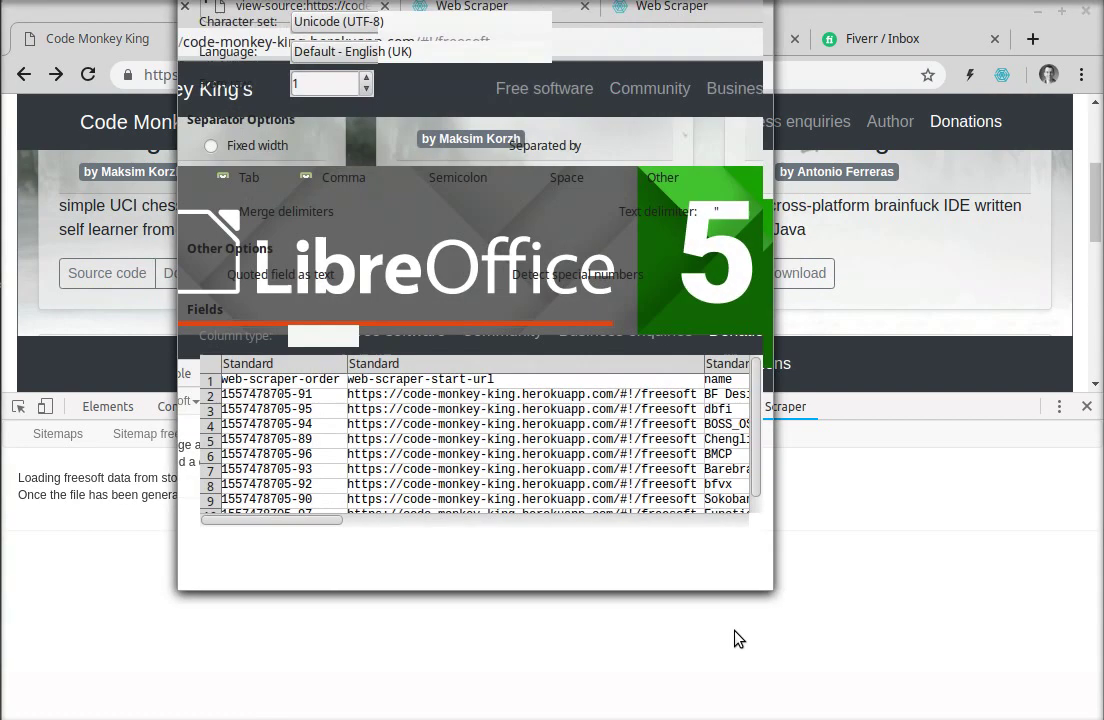
# Step: Accept the Text Import defaults so freesoft (1).csv opens as a Calc sheet on screen
pyautogui.click(622, 563)
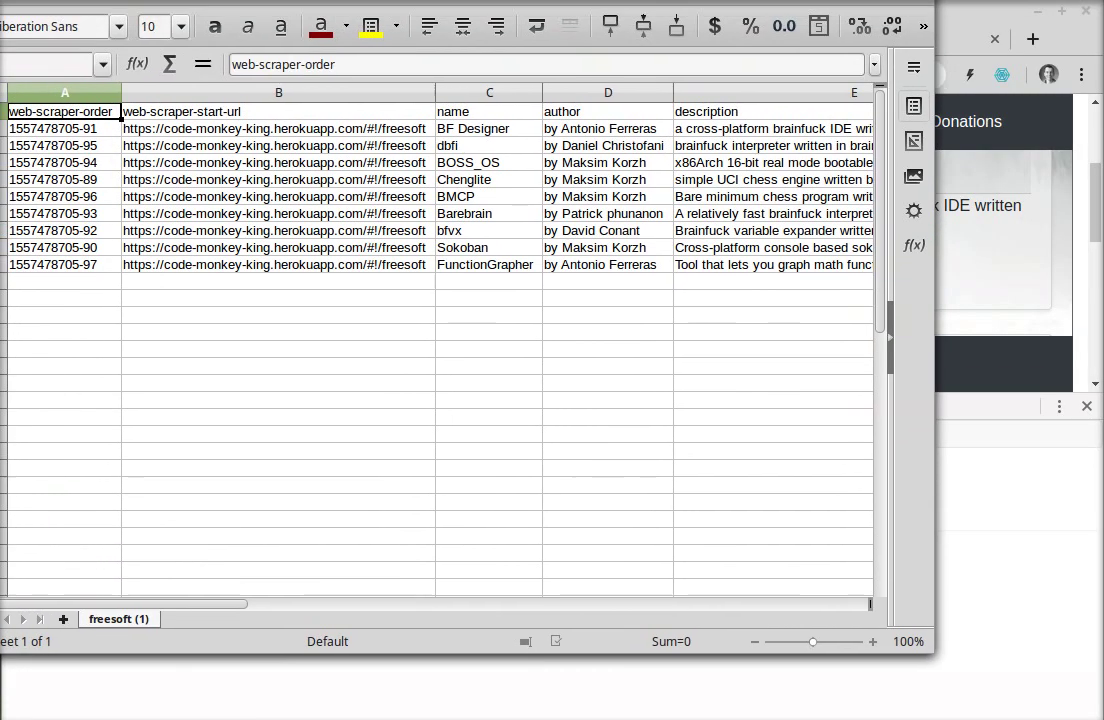
pyautogui.moveTo(552, 0); pyautogui.dragTo(665, 62)
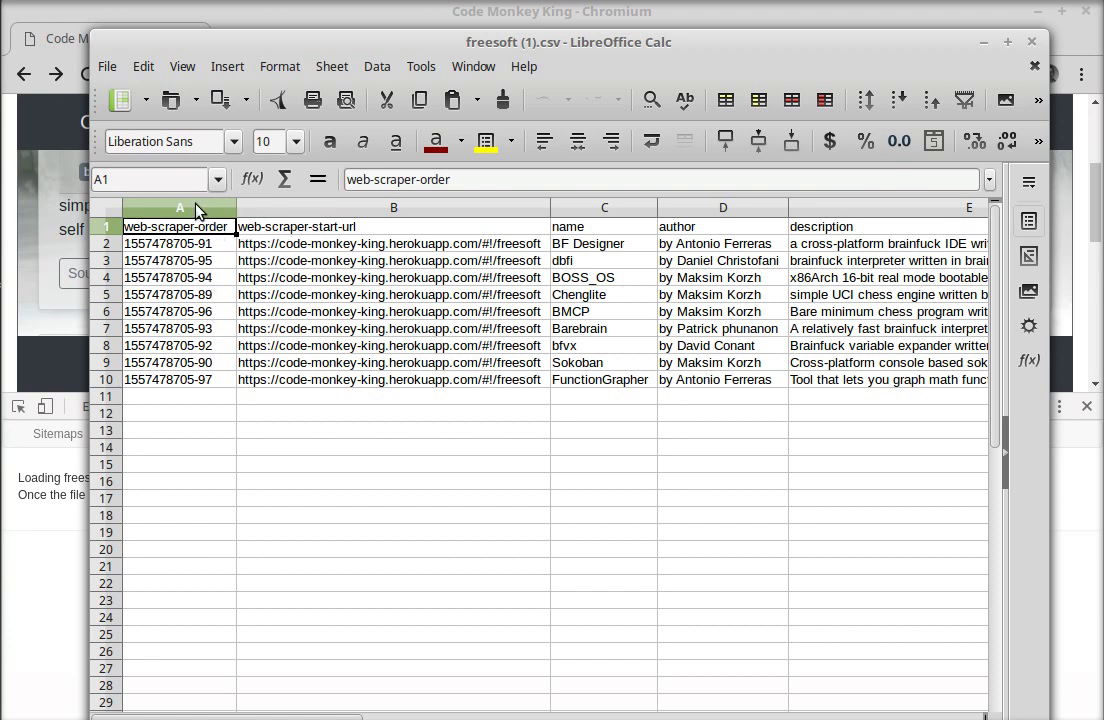
# Step: Clear the web-scraper-order and web-scraper-start-url columns A and B
pyautogui.click(196, 209)
pyautogui.hotkey('shift', 'Right')
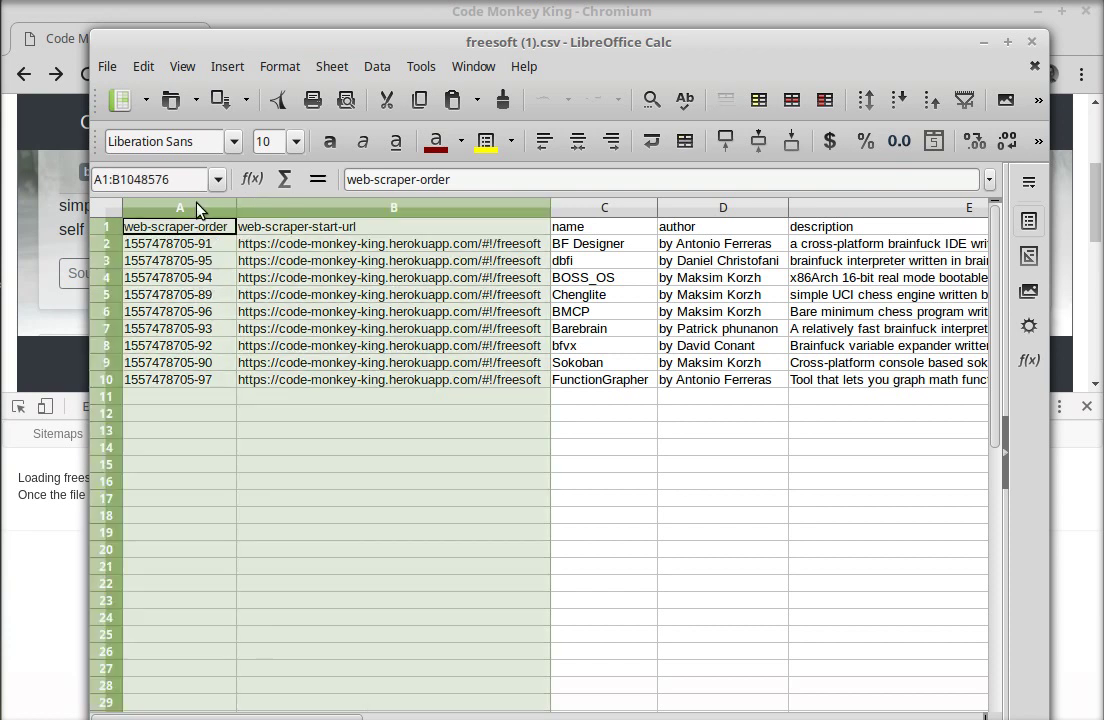
pyautogui.press('Delete')
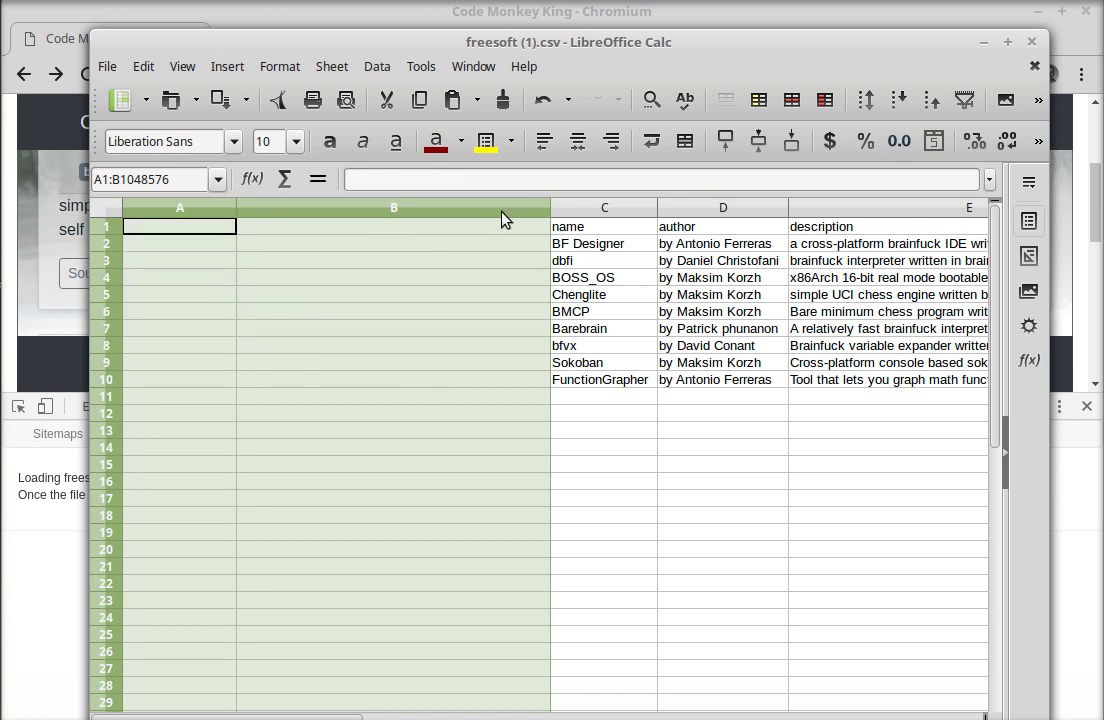
# Step: Move the data columns C to I so they start at column A with name
pyautogui.click(583, 212)
pyautogui.hotkey('shift', 'Right')
pyautogui.hotkey('shift', 'Right')
pyautogui.hotkey('shift', 'Right')
pyautogui.hotkey('shift', 'Right')
pyautogui.hotkey('shift', 'Right')
pyautogui.hotkey('shift', 'Right')
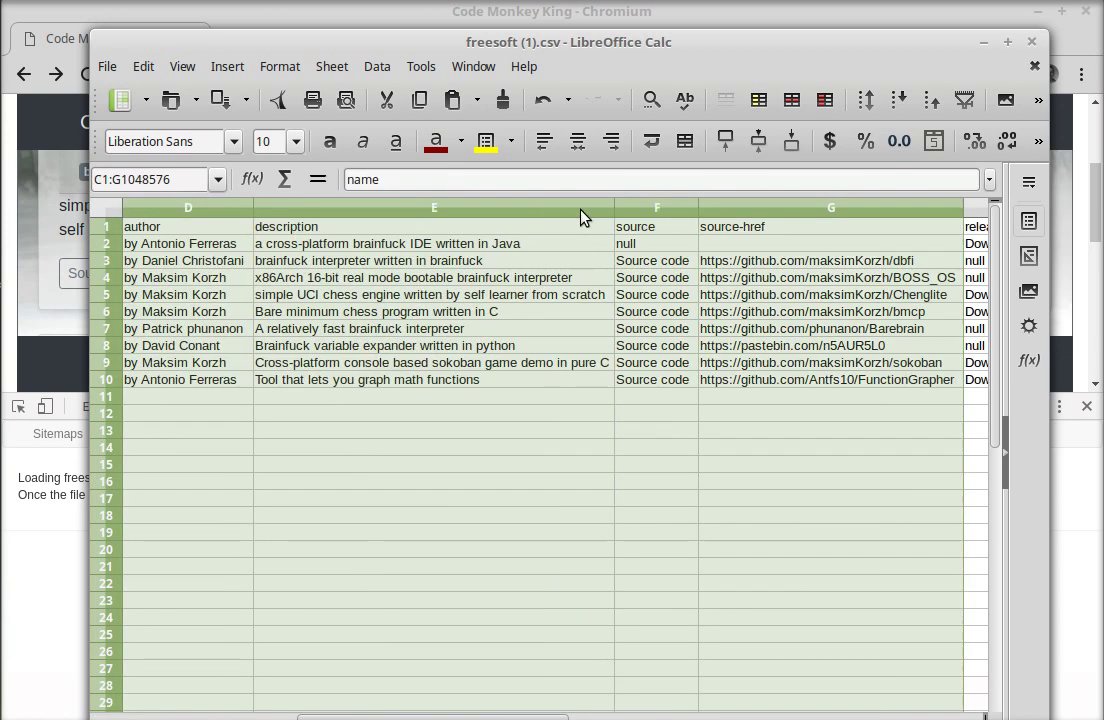
pyautogui.press('Delete')
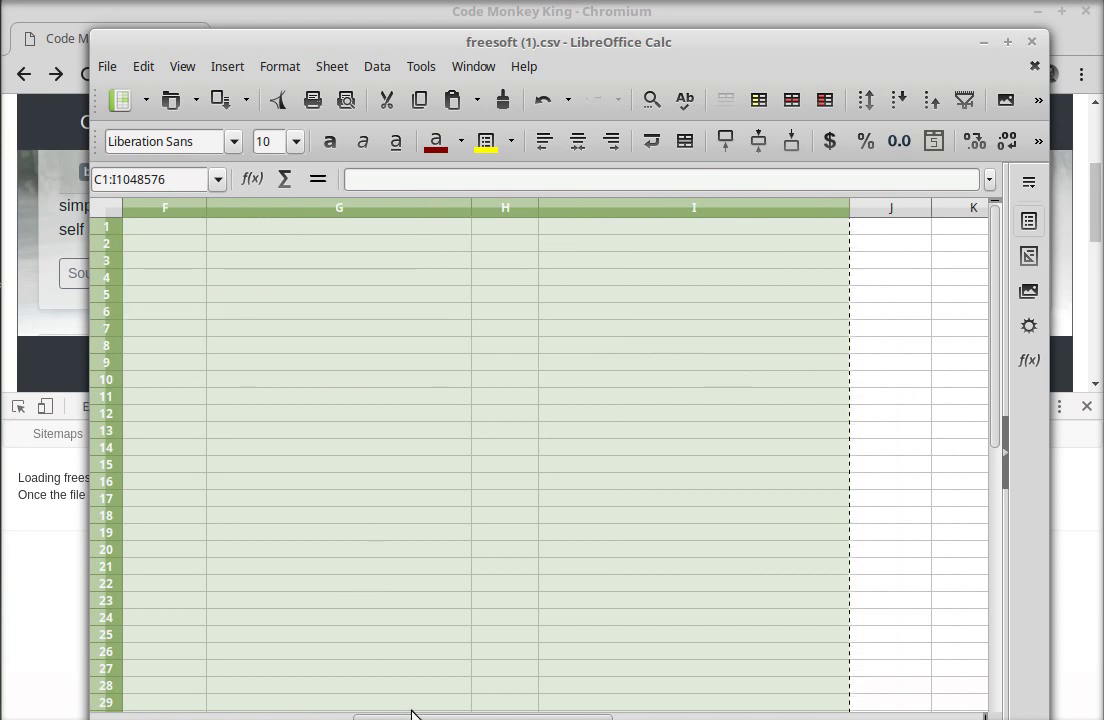
pyautogui.moveTo(524, 44); pyautogui.dragTo(520, 30)
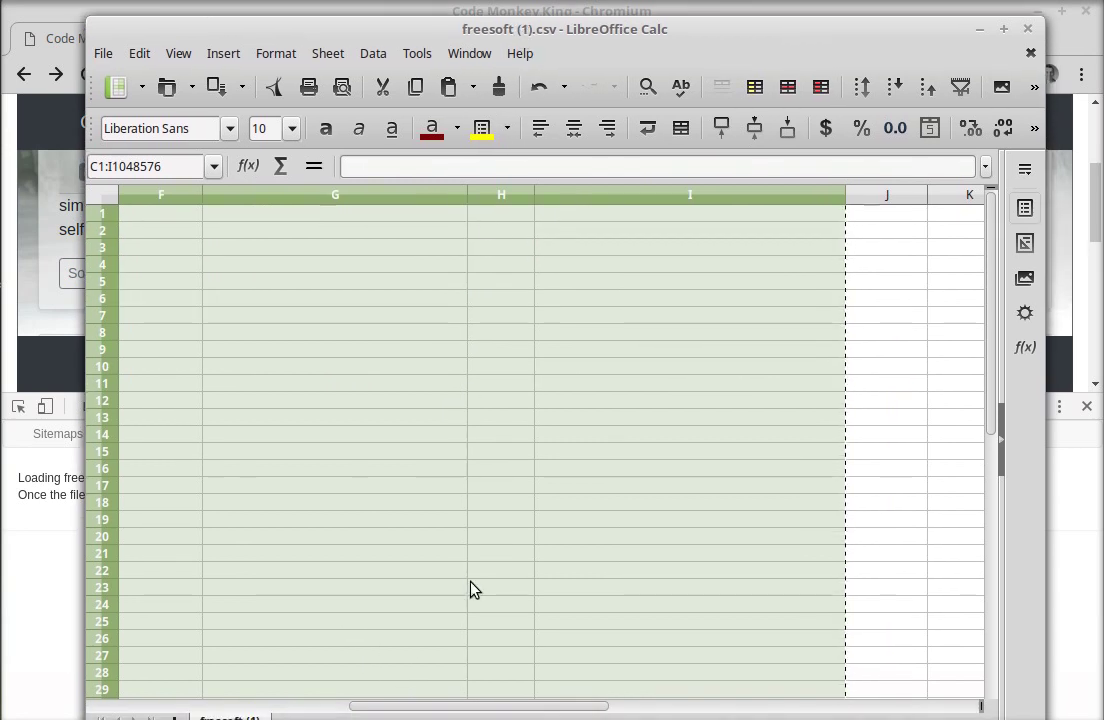
pyautogui.moveTo(476, 707); pyautogui.dragTo(237, 712)
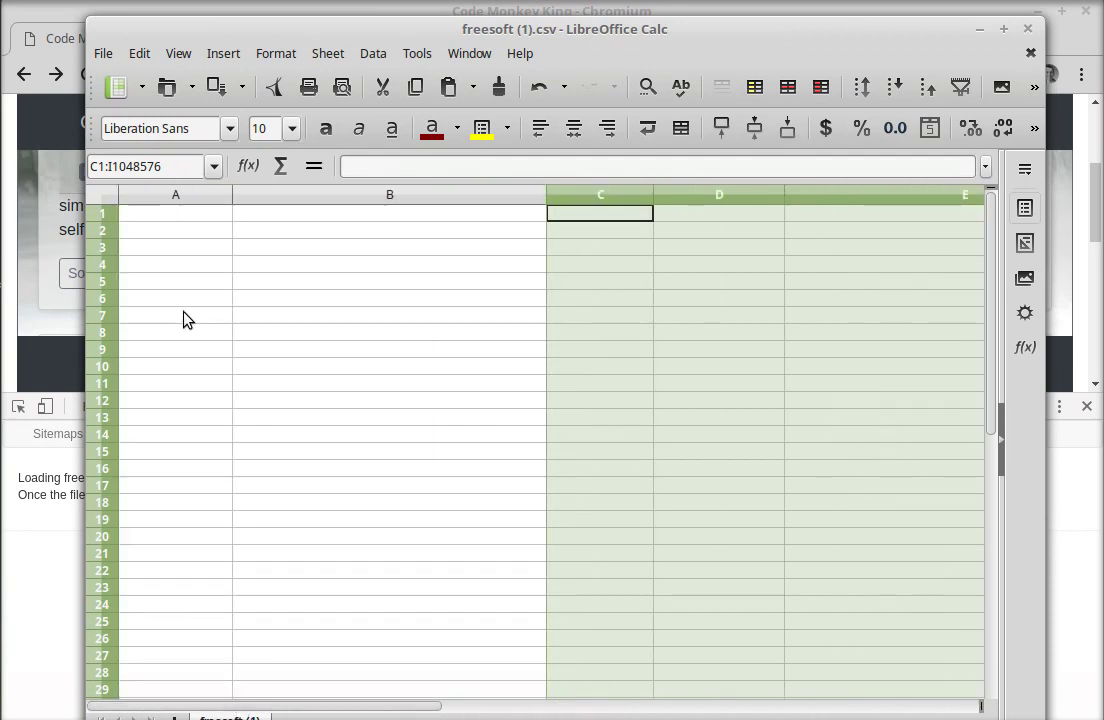
pyautogui.click(168, 195)
pyautogui.hotkey('ctrl', 'v')
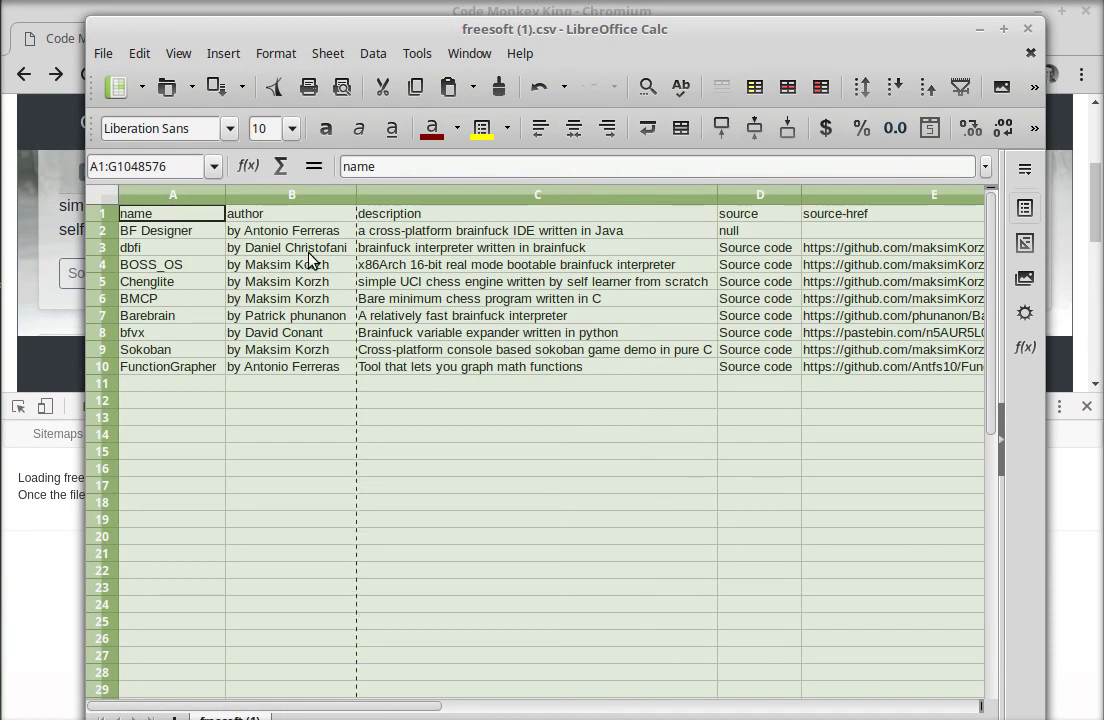
pyautogui.click(335, 334)
pyautogui.click(151, 215)
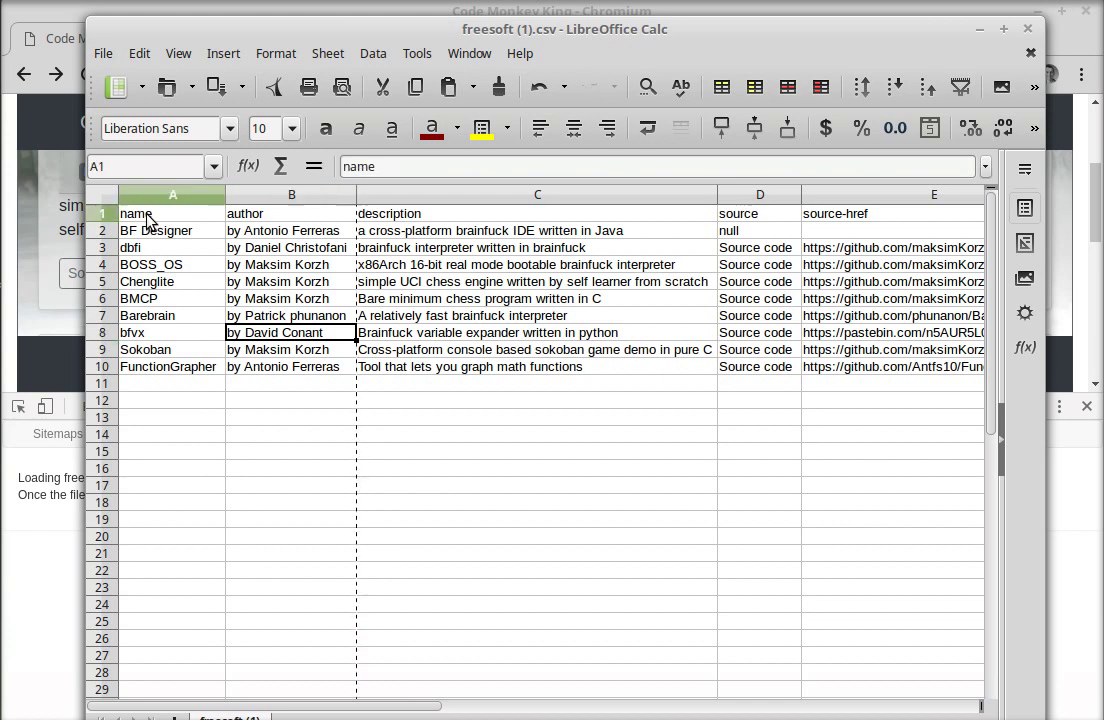
# Step: Clear the source column D and move source-href from column E into D
pyautogui.click(757, 197)
pyautogui.press('Delete')
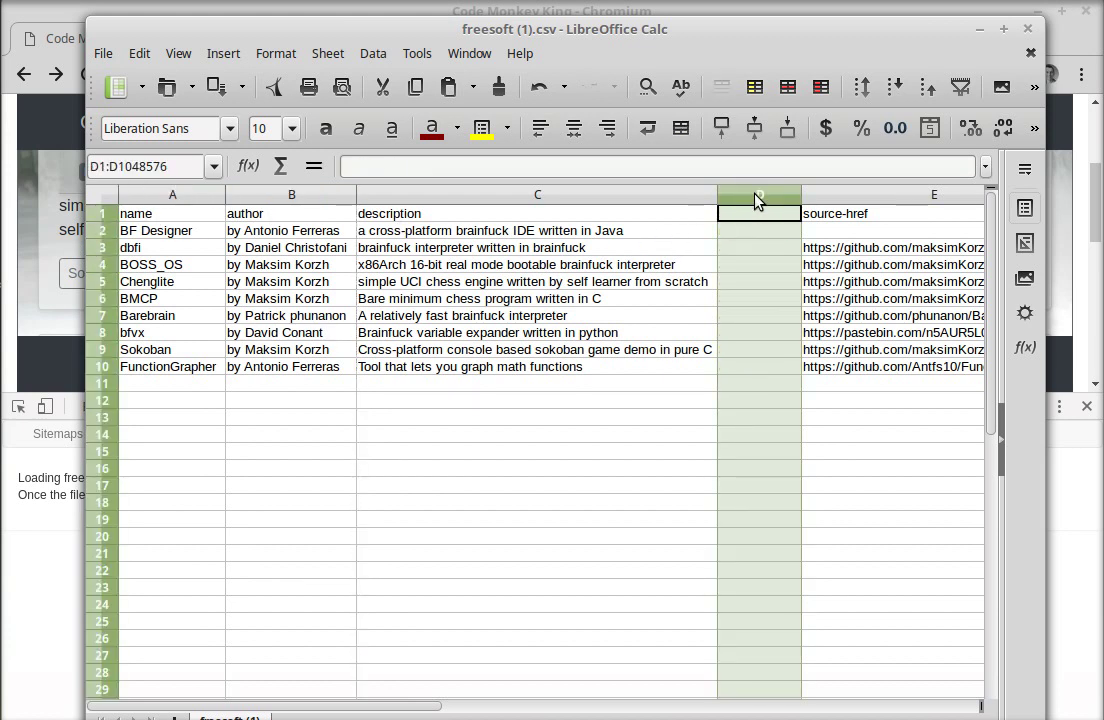
pyautogui.click(856, 201)
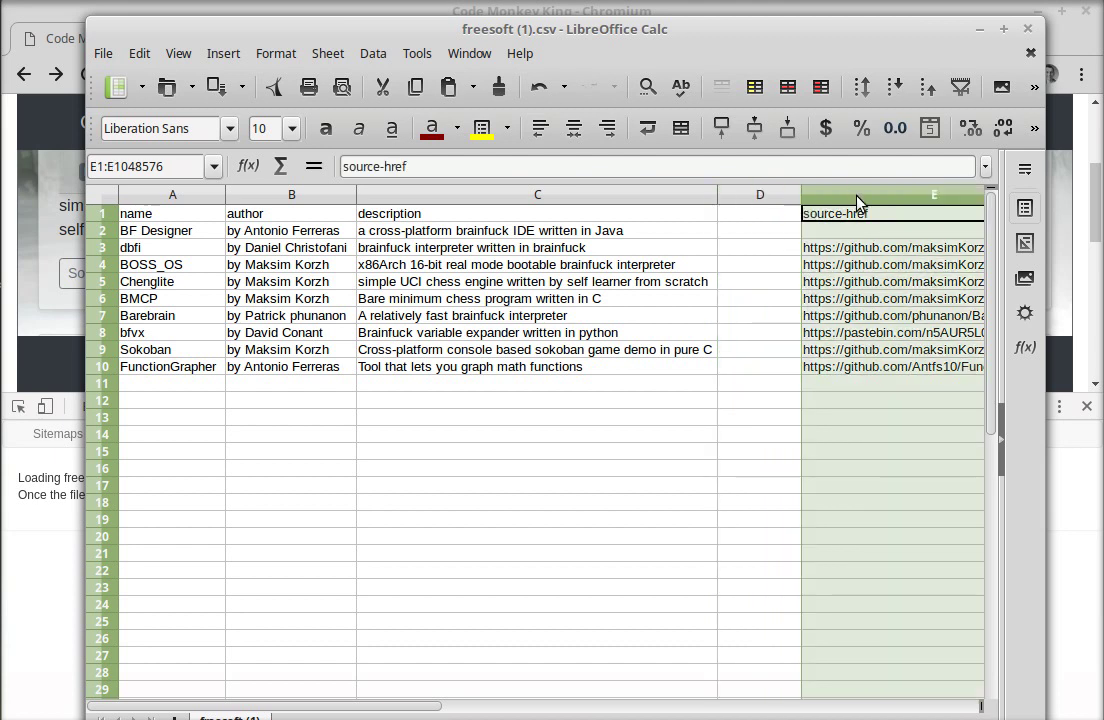
pyautogui.hotkey('ctrl', 'x')
pyautogui.click(756, 202)
pyautogui.hotkey('ctrl', 'v')
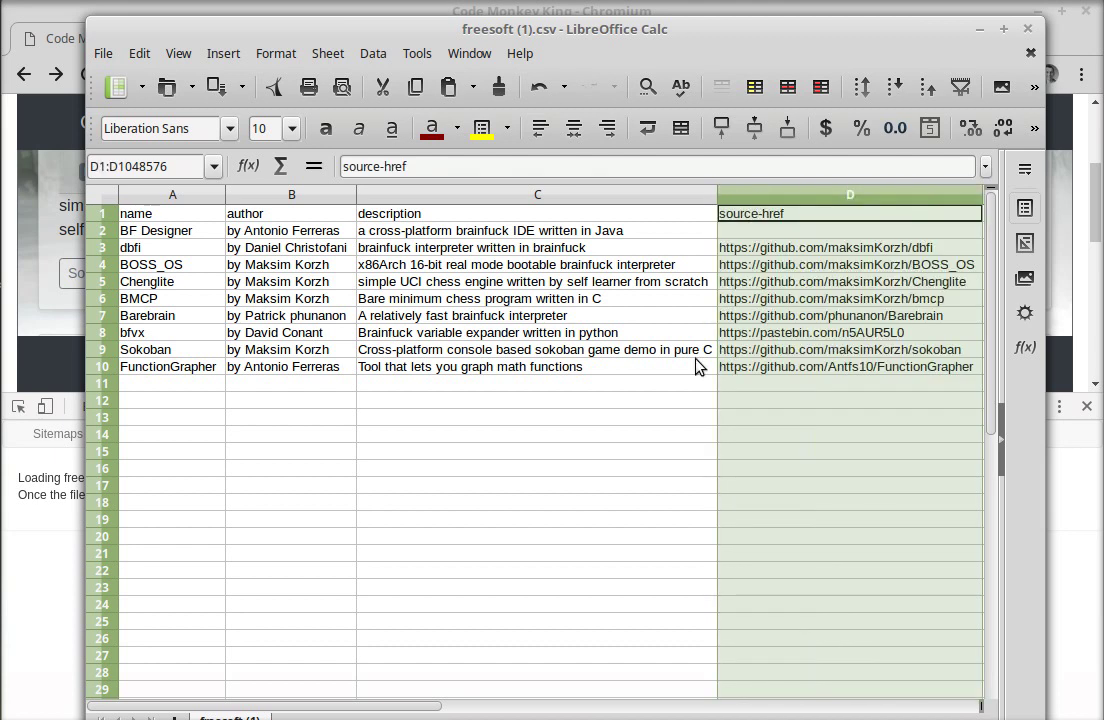
pyautogui.click(660, 434)
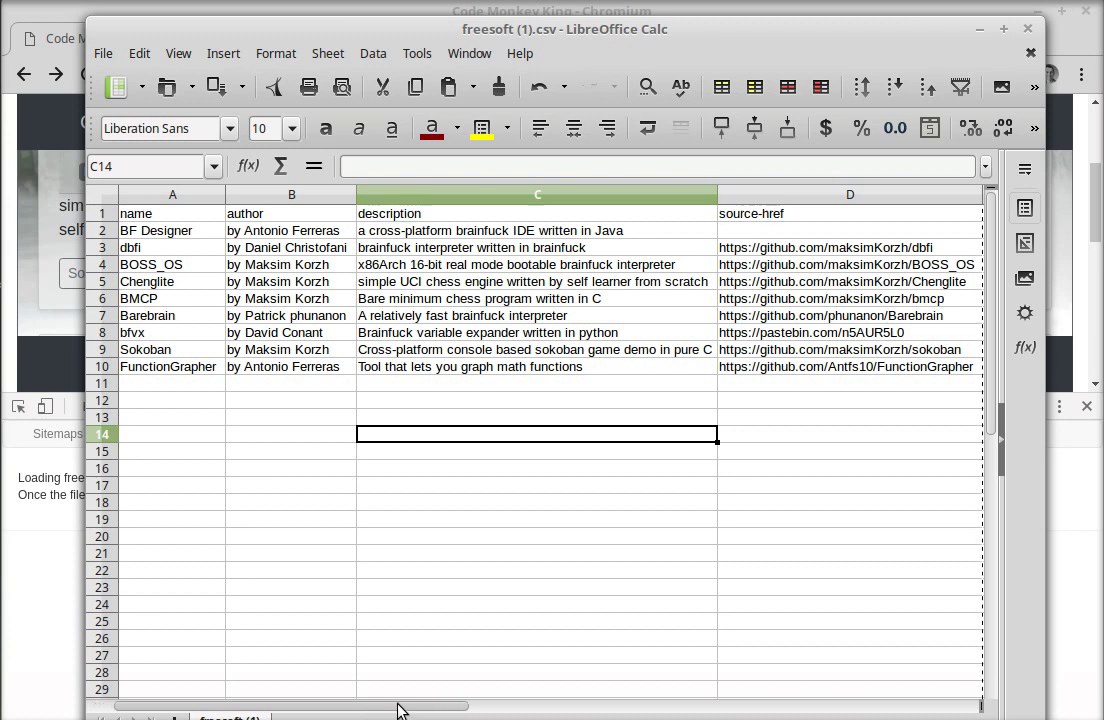
pyautogui.moveTo(400, 709); pyautogui.dragTo(710, 712)
# Step: Clear the release column and move release-href from column G into column E
pyautogui.click(640, 197)
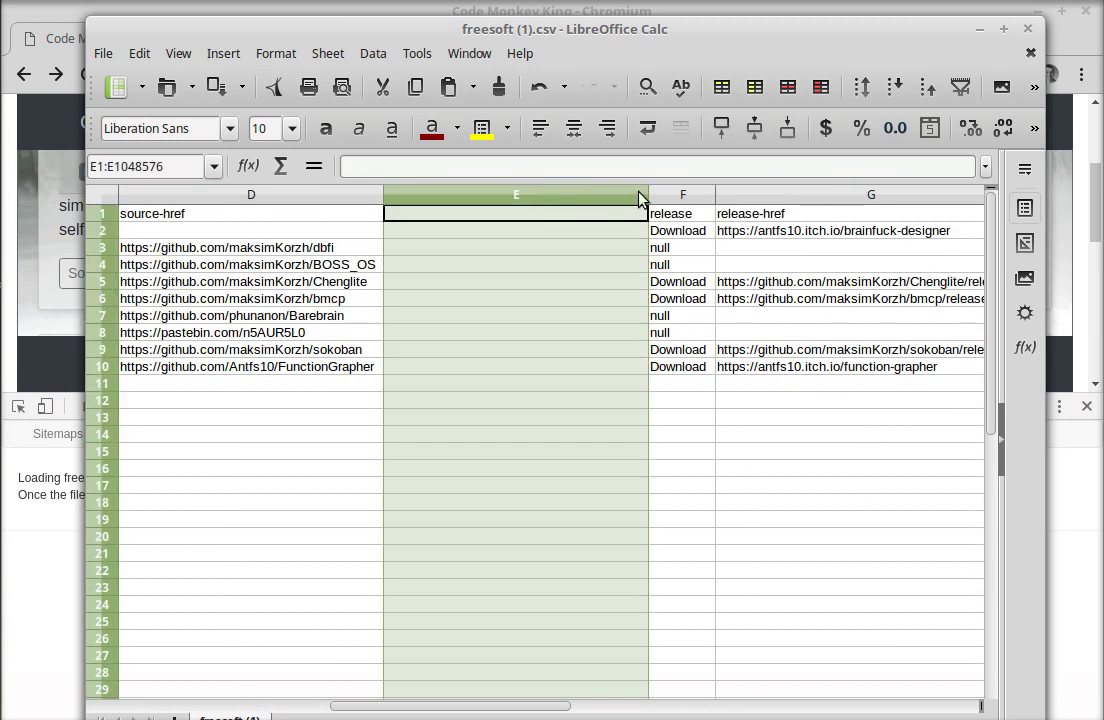
pyautogui.keyDown('ctrl'); pyautogui.click(673, 197); pyautogui.keyUp('ctrl')
pyautogui.hotkey('ctrl', 'c')
pyautogui.press('Delete')
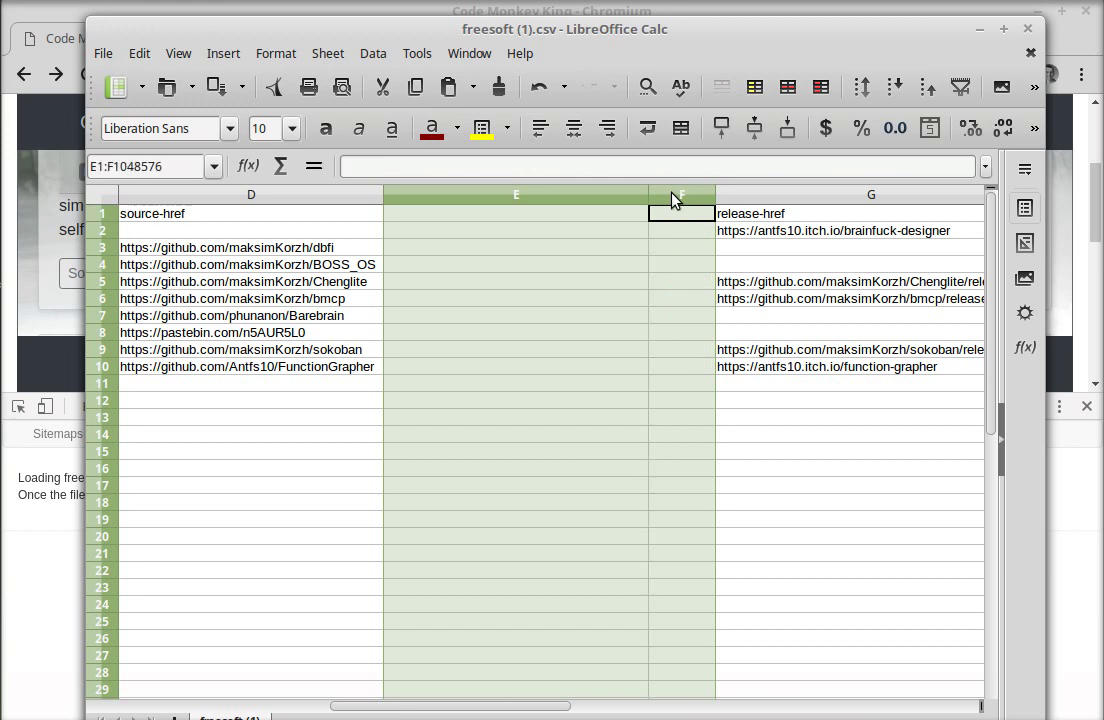
pyautogui.click(779, 198)
pyautogui.hotkey('ctrl', 'c')
pyautogui.press('Delete')
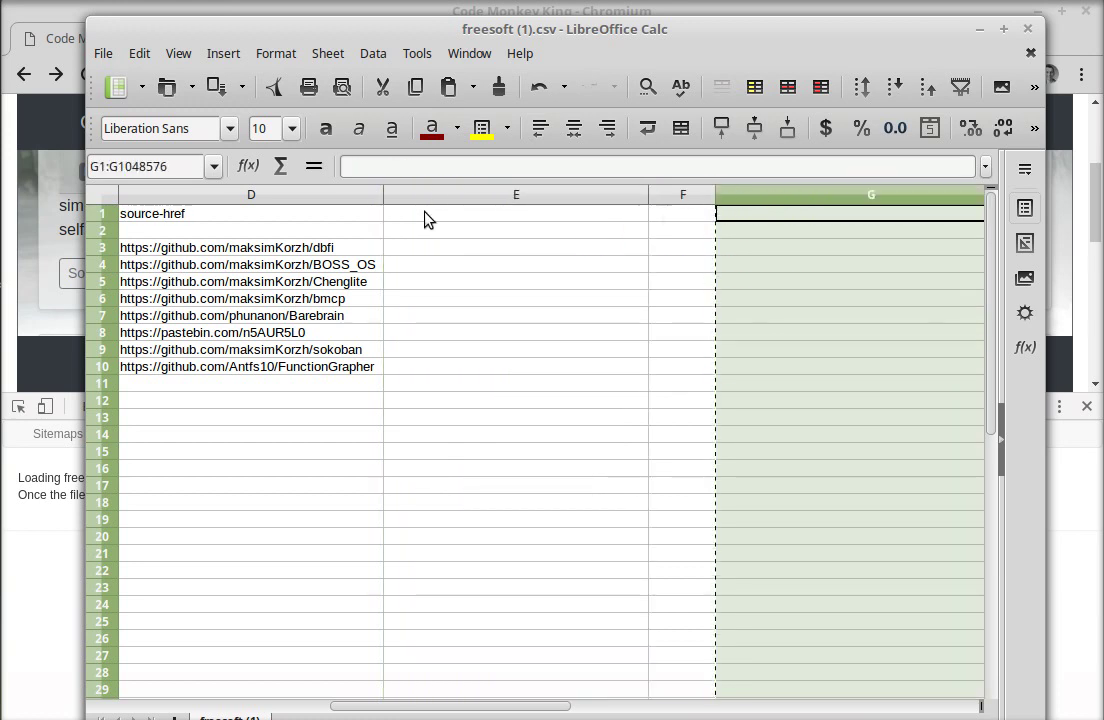
pyautogui.click(449, 197)
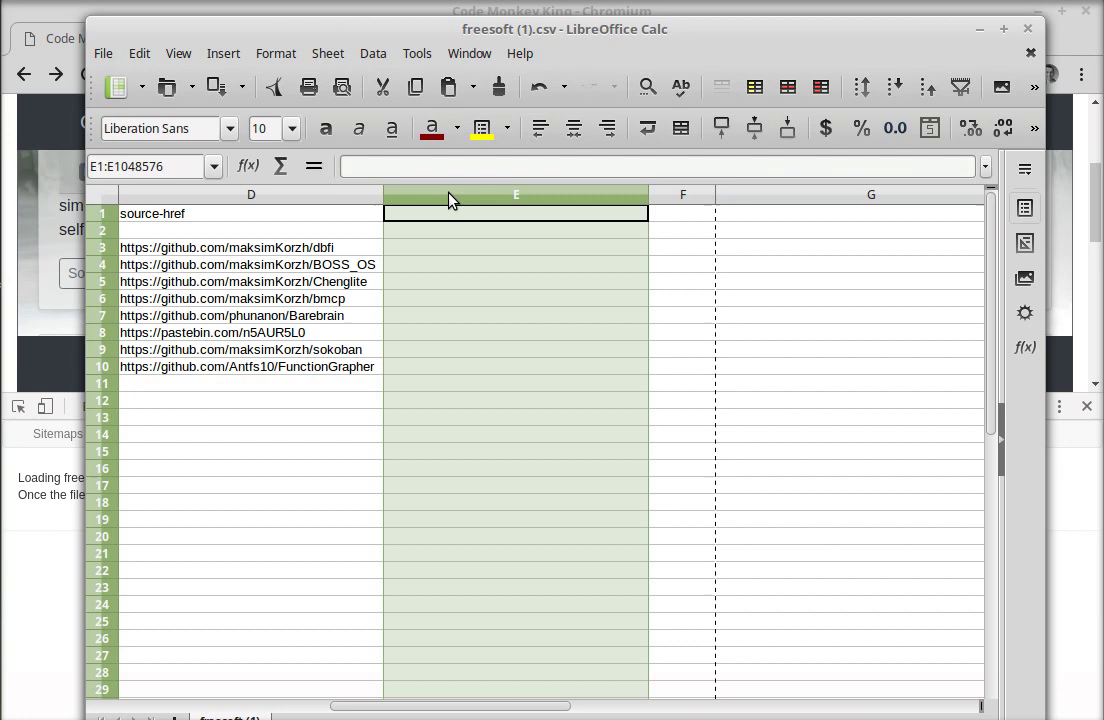
pyautogui.hotkey('ctrl', 'v')
pyautogui.click(345, 418)
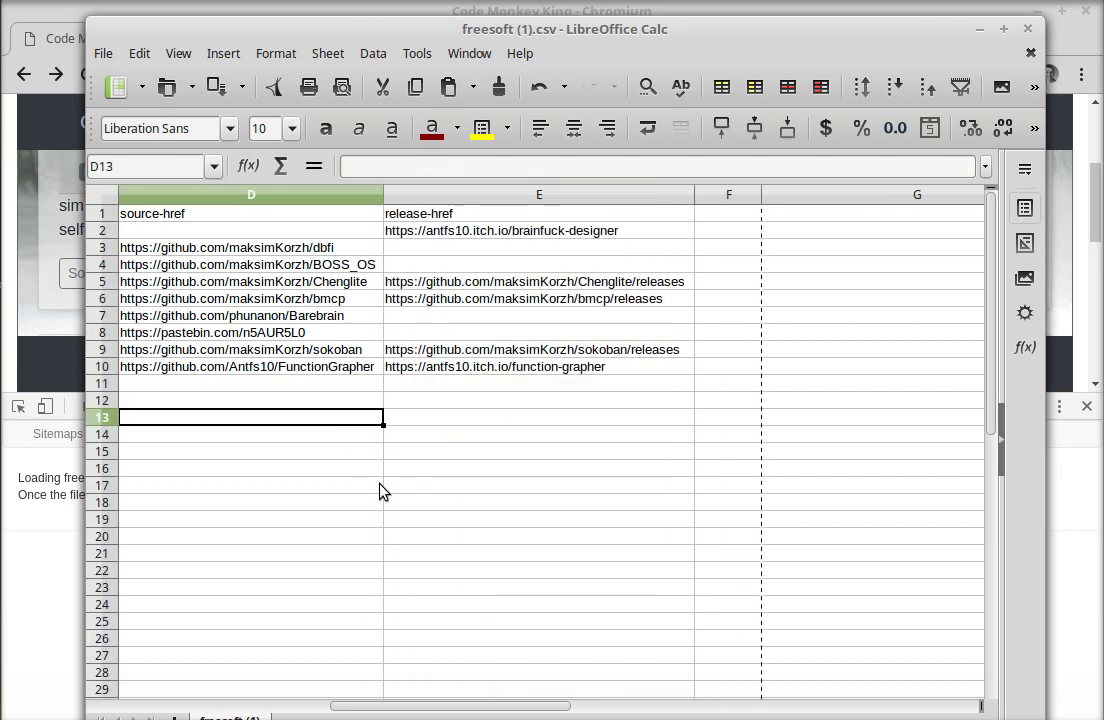
pyautogui.moveTo(483, 708); pyautogui.dragTo(240, 708)
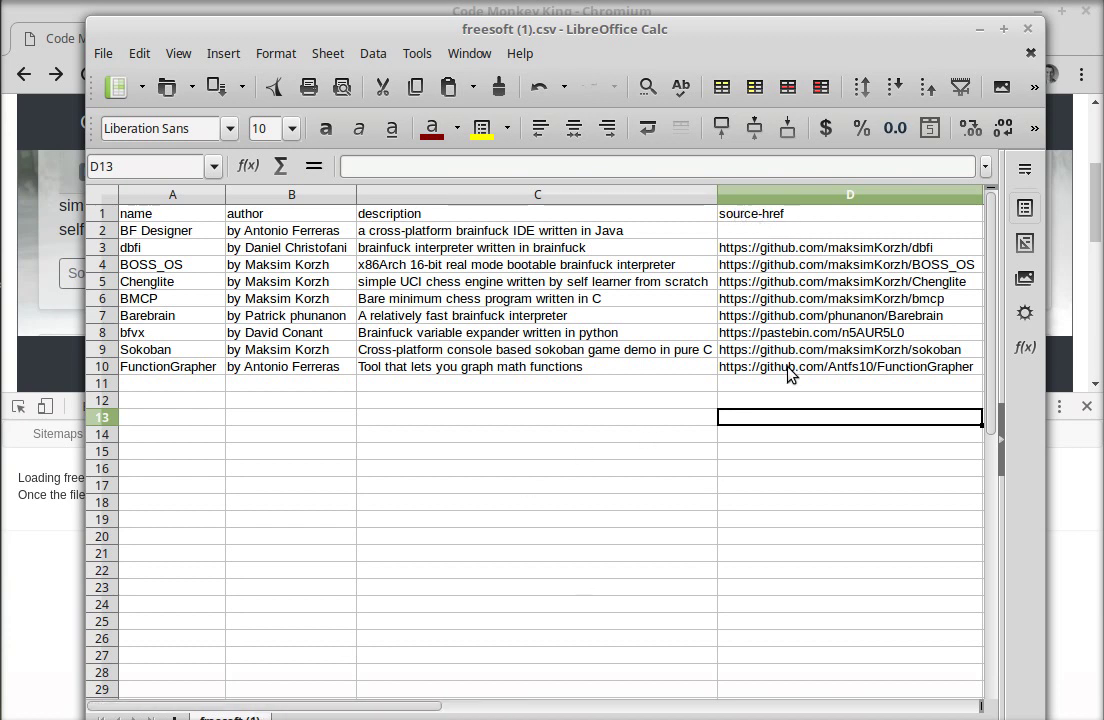
# Step: Scroll across the cleaned columns to check them, then minimize Calc back to Chromium
pyautogui.moveTo(277, 714); pyautogui.dragTo(590, 704)
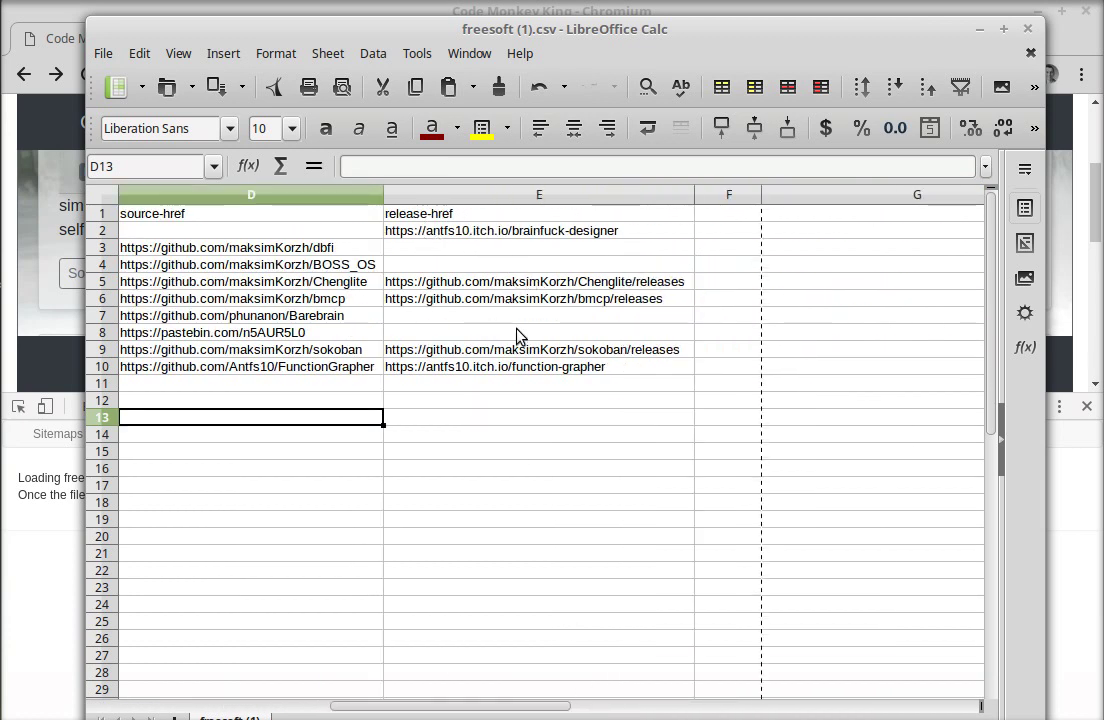
pyautogui.moveTo(485, 713); pyautogui.dragTo(246, 712)
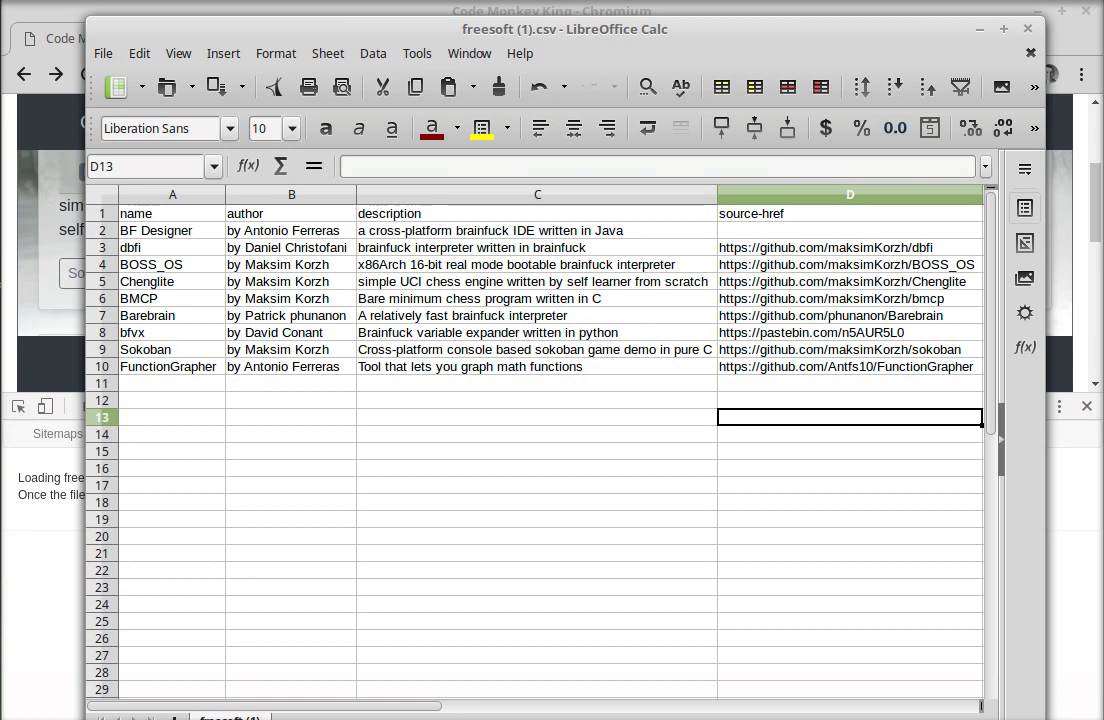
pyautogui.click(980, 31)
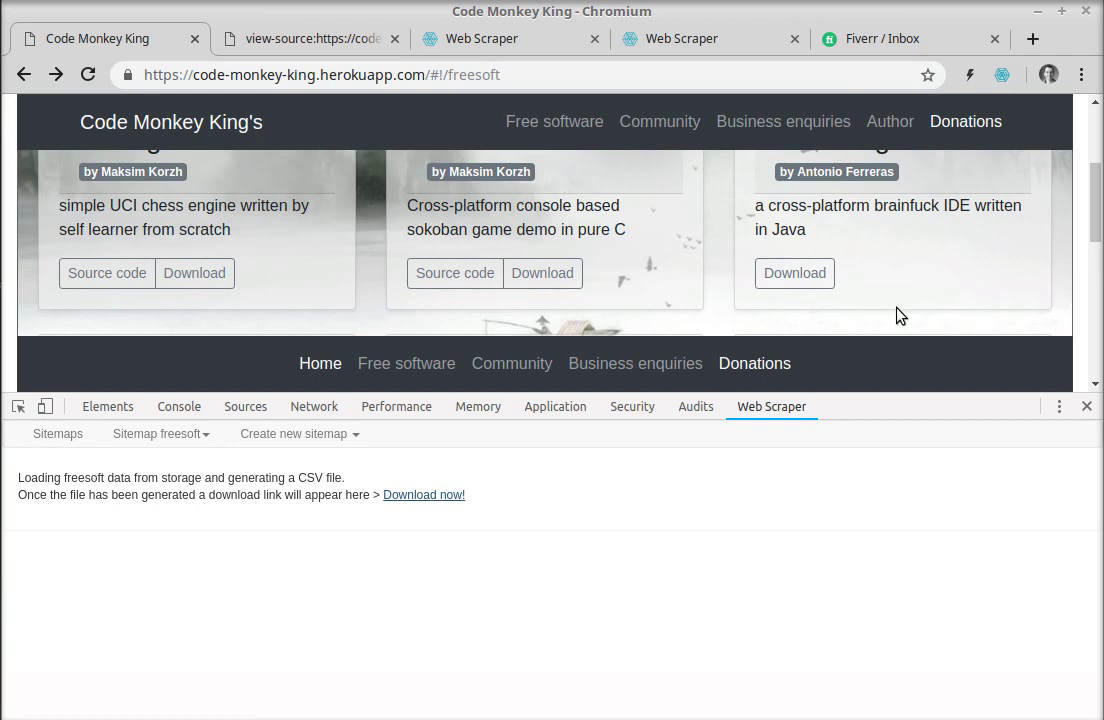
# Step: Close Chromium's developer tools so the Free software project cards fill the window
pyautogui.moveTo(1093, 222); pyautogui.dragTo(1098, 150)
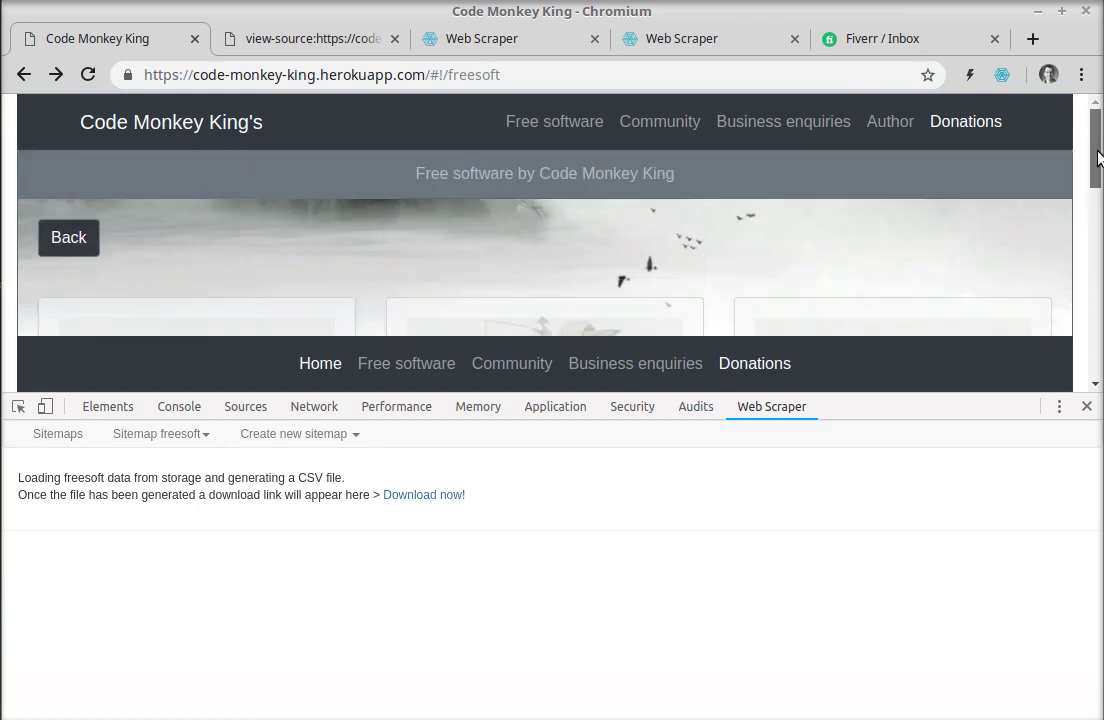
pyautogui.scroll(-3, 1098, 157)
pyautogui.click(1087, 406)
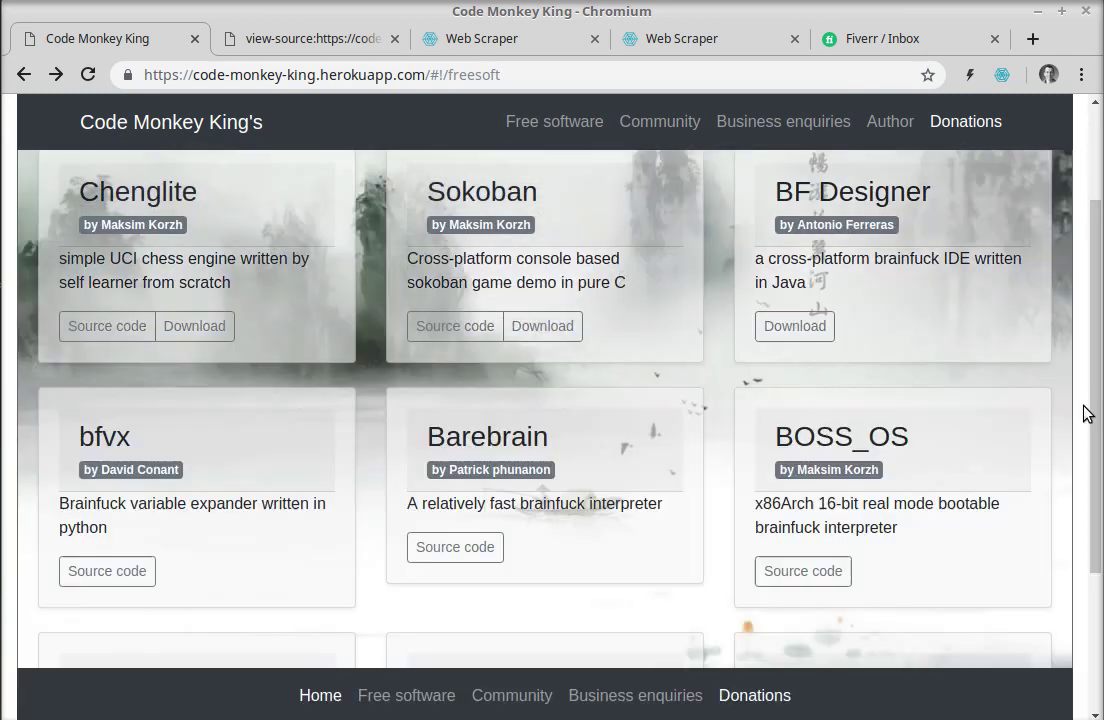